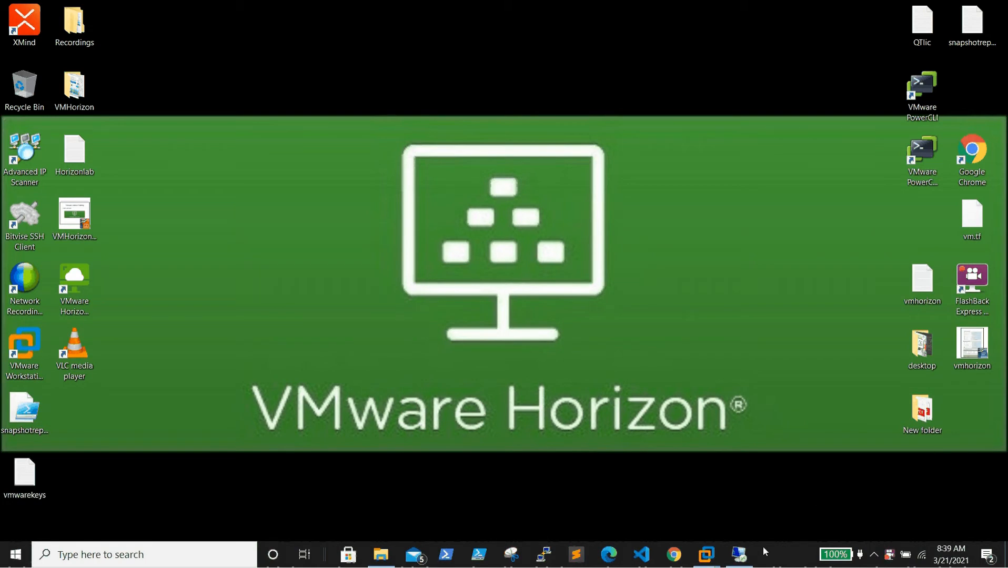
Switch to VMware Workstation and unlock the vgconnction01 virtual machine with the account password
mouse_move(706, 562)
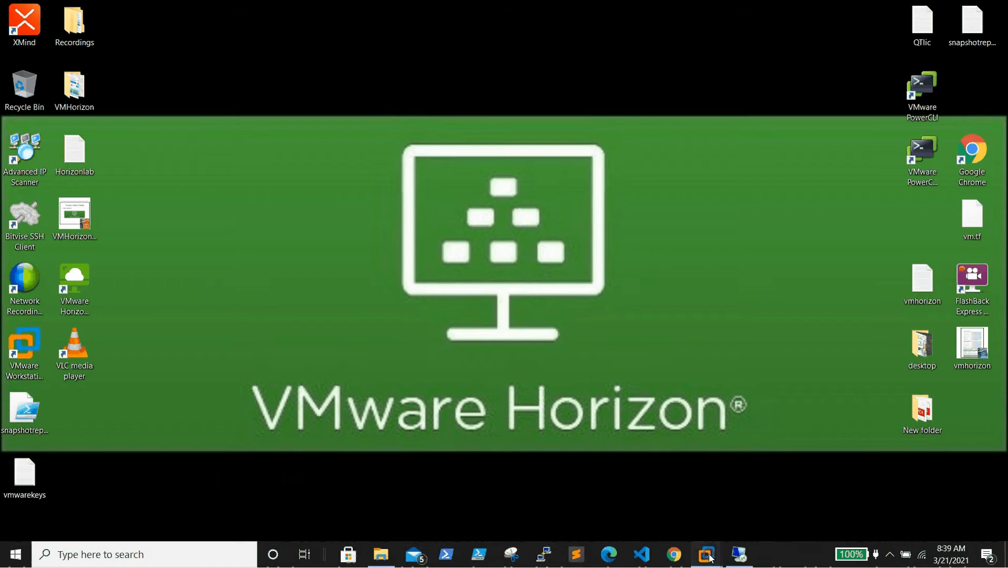
click(615, 479)
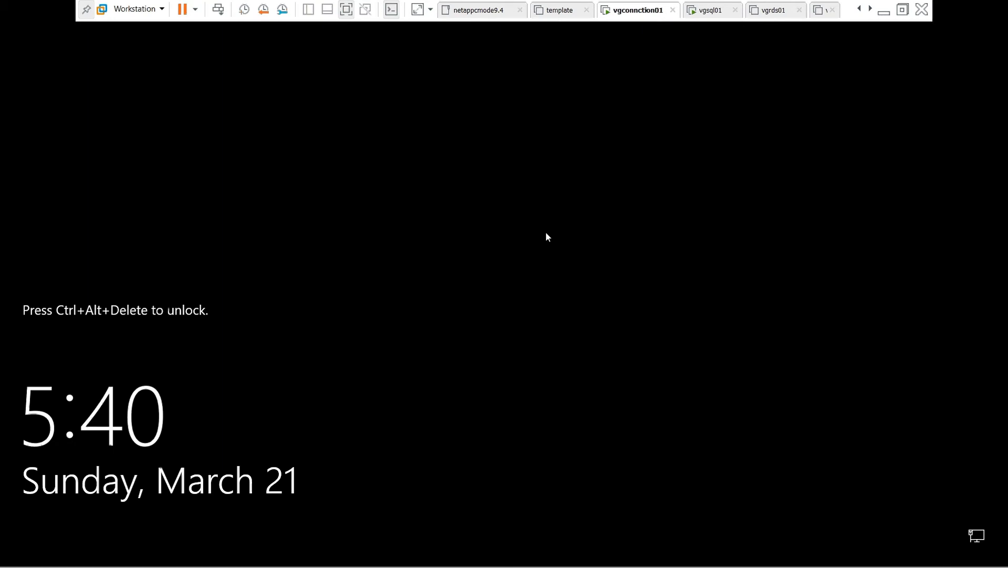
key(ctrl+alt+Insert)
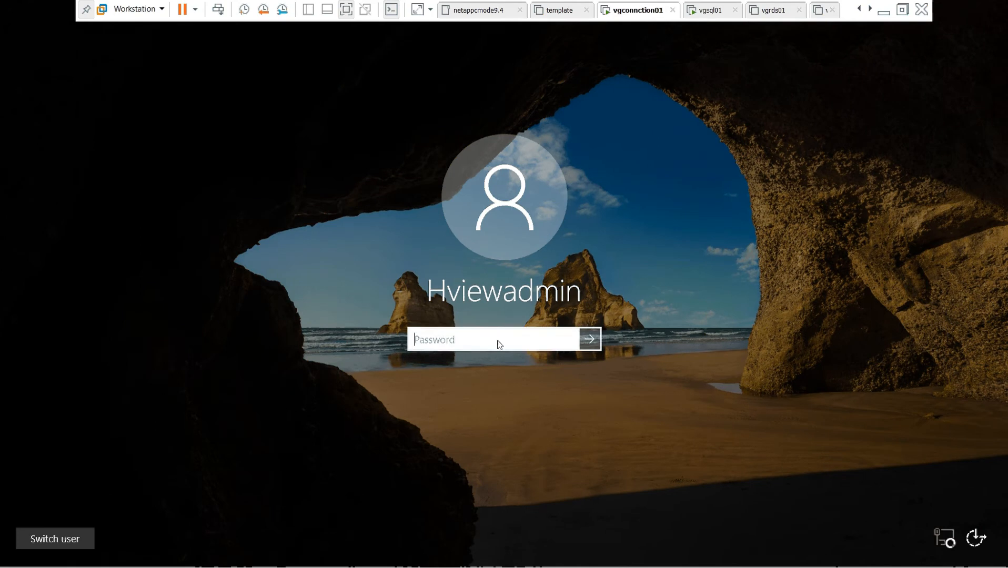
text(************)
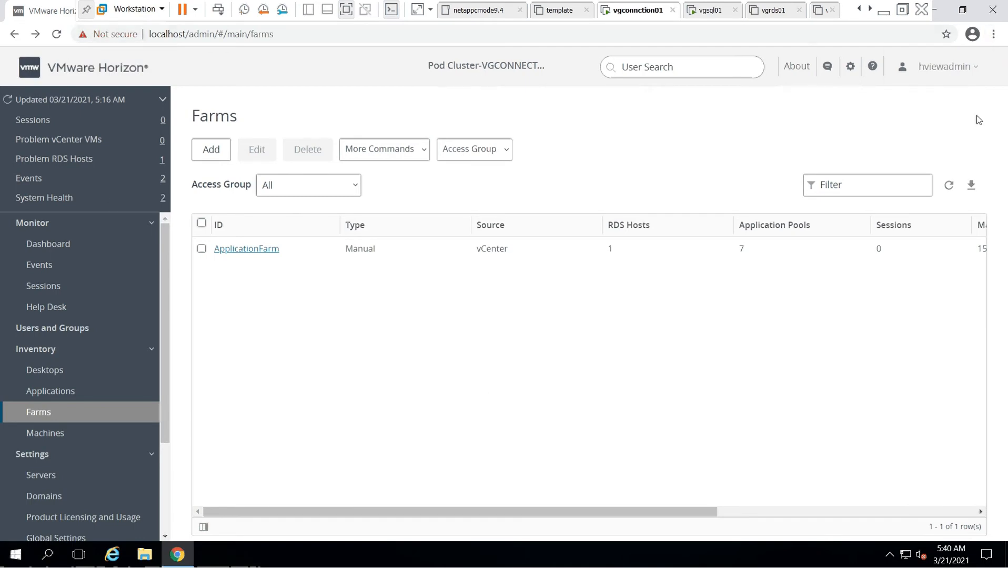
Leave full screen, close the guest's open browser and relaunch the Horizon Administrator Console from the virtual machine's desktop
click(10, 36)
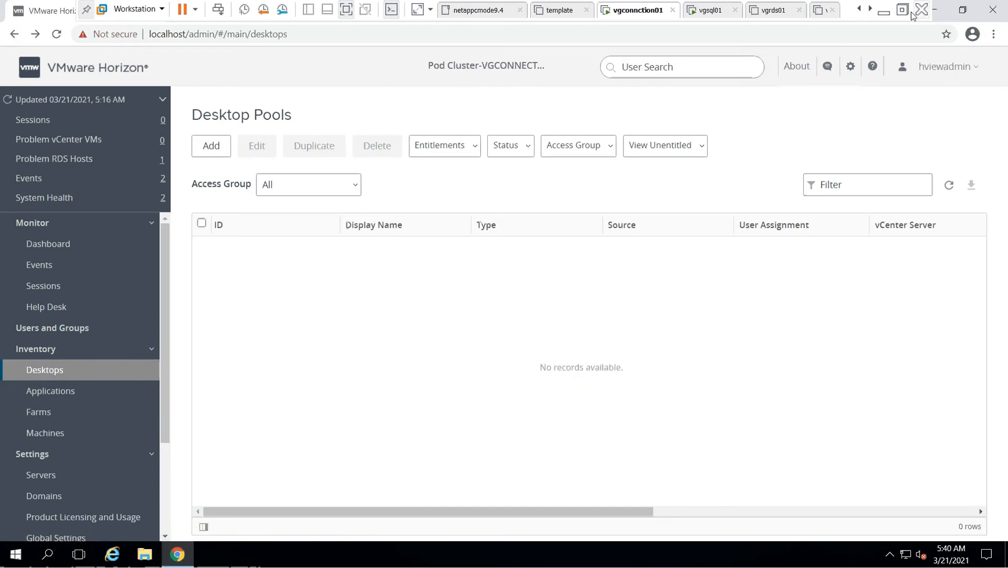
click(903, 10)
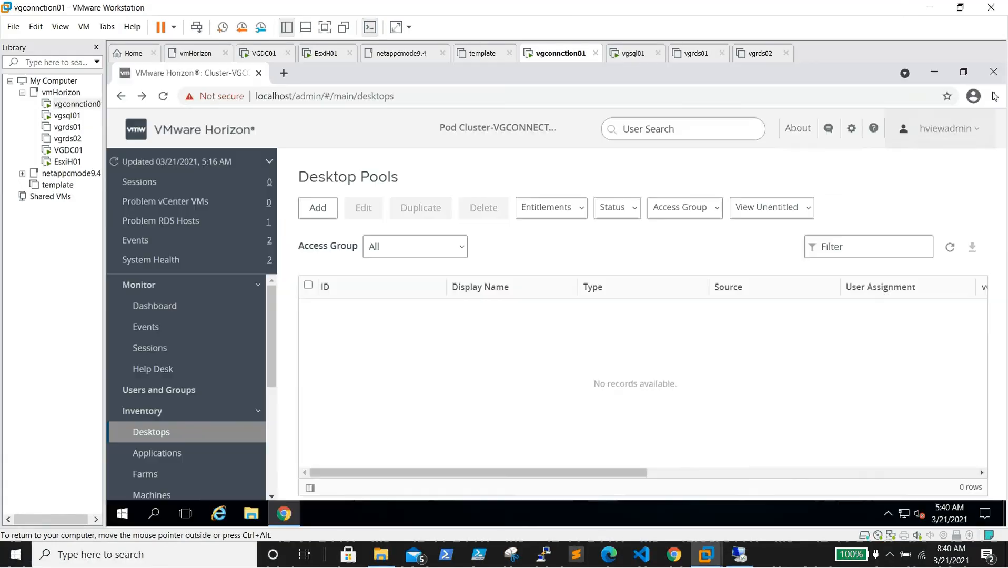
click(991, 74)
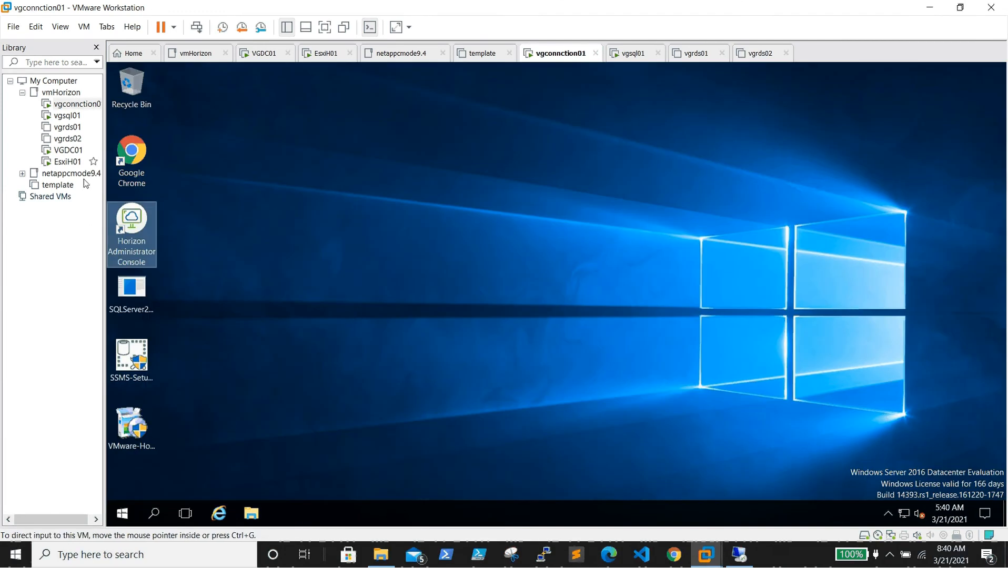
double_click(127, 229)
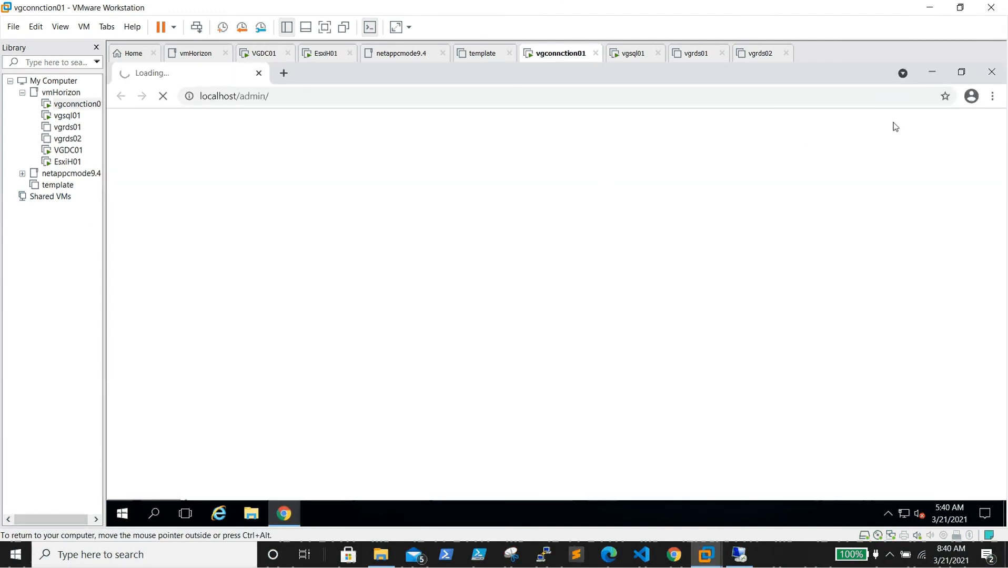
click(932, 72)
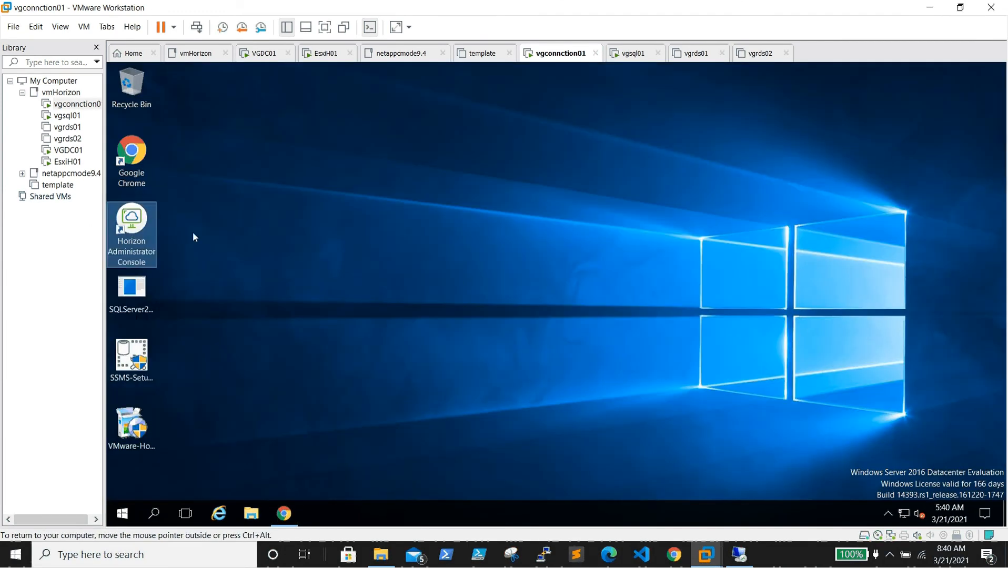
click(284, 513)
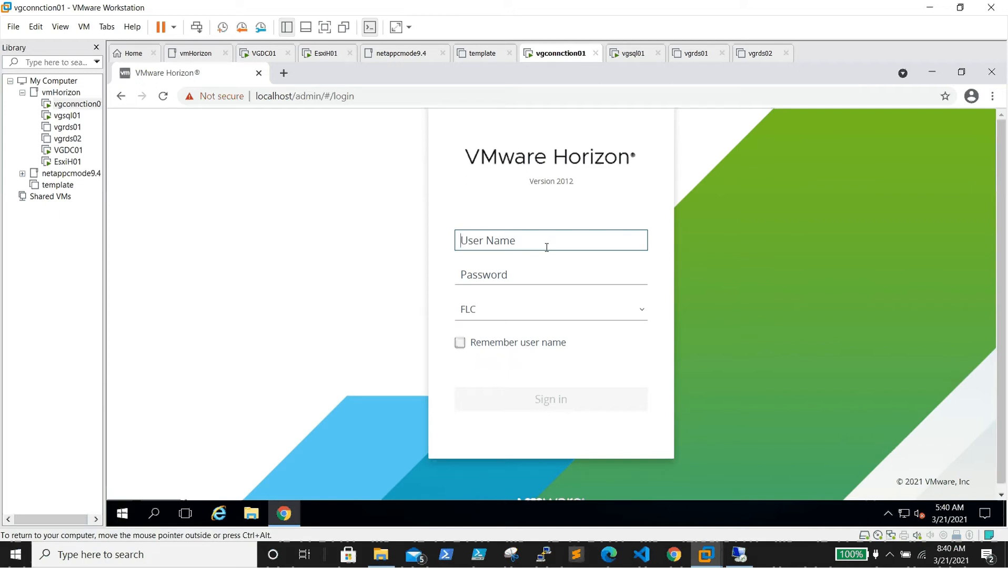
Sign in to the Horizon console as hviewadmin with the account password on the FLC domain
text(hviewadmin)
key(Tab)
text(••••)
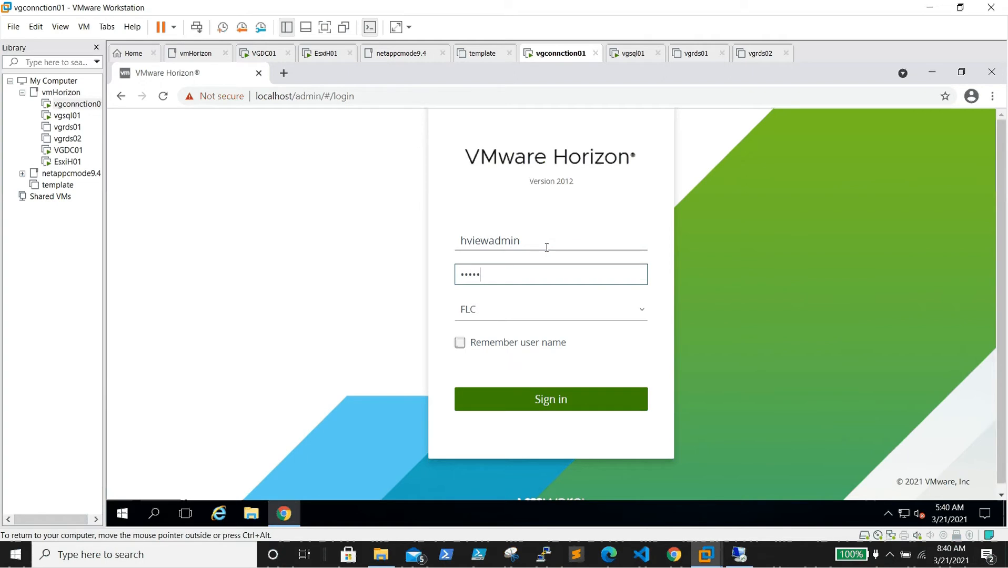
text(••••••••)
key(Return)
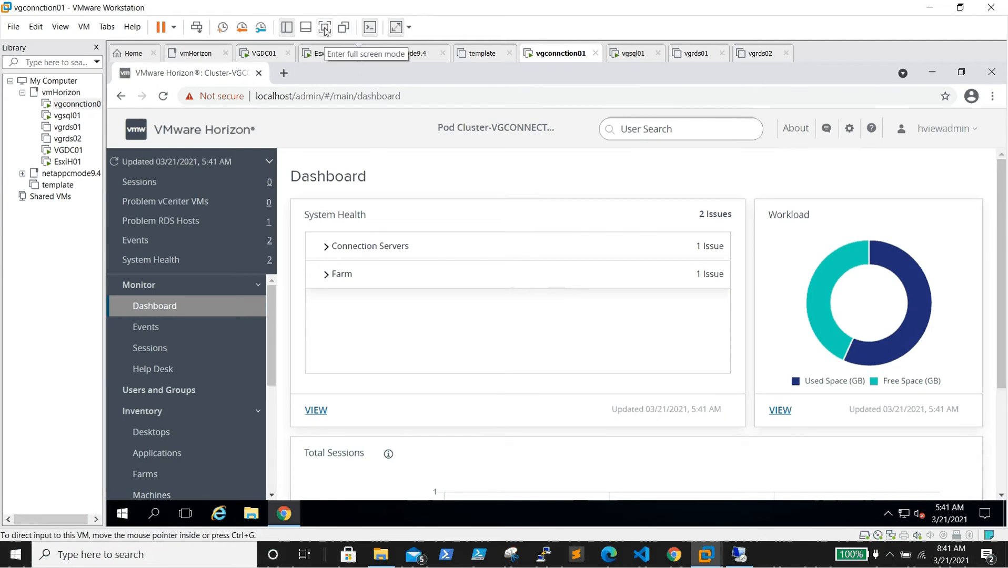
Show the virtual machine in full screen and display the application pools in the inventory
click(395, 27)
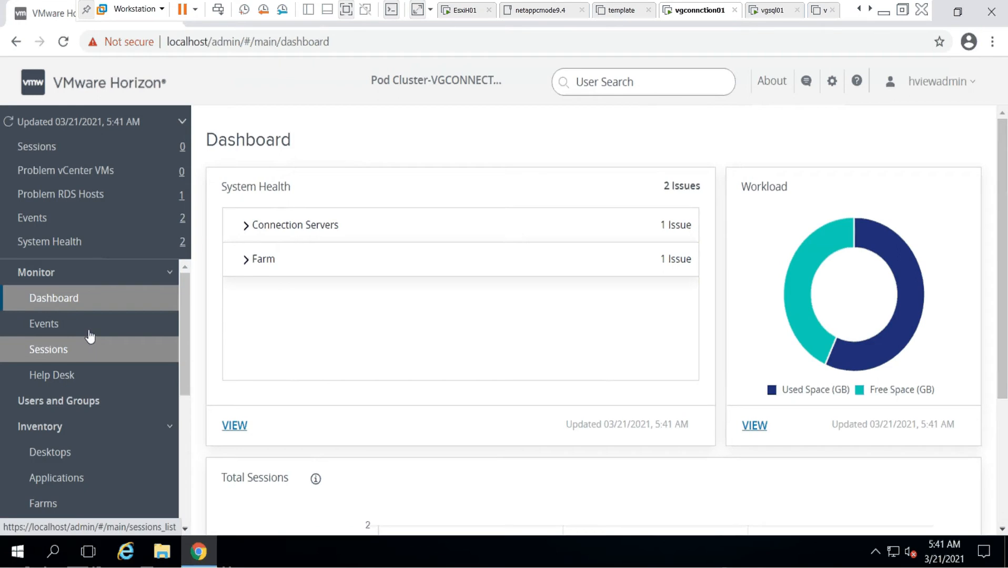
scroll(95, 345, down, 2)
scroll(103, 339, up, 1)
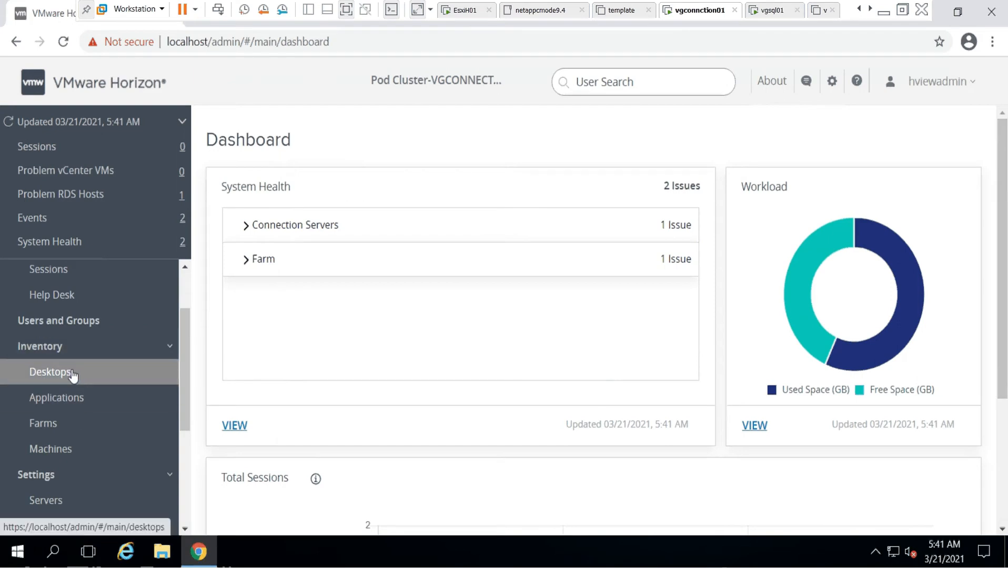
click(75, 400)
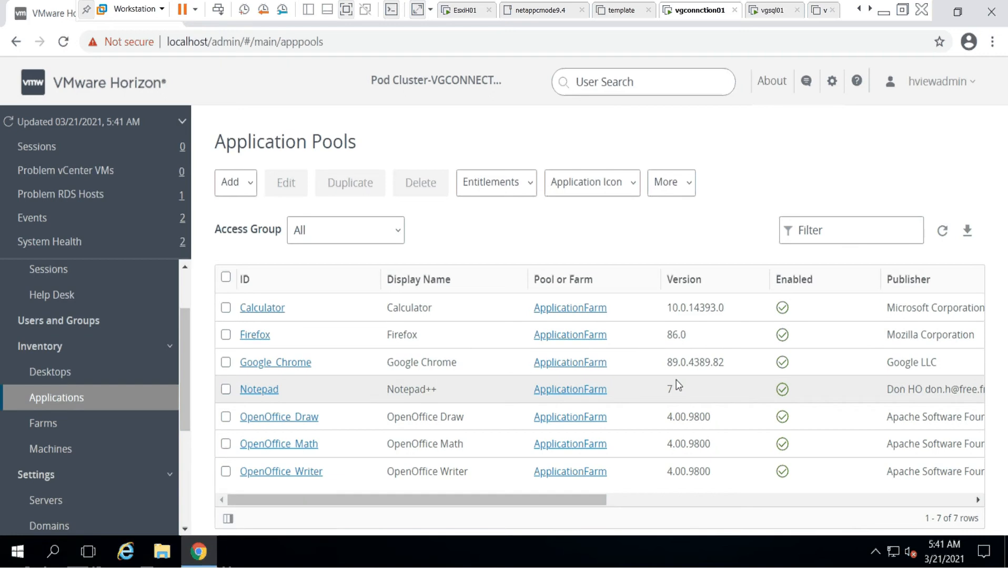
Start adding a new desktop pool from the desktop inventory and reduce the page zoom to fit the wizard
click(68, 376)
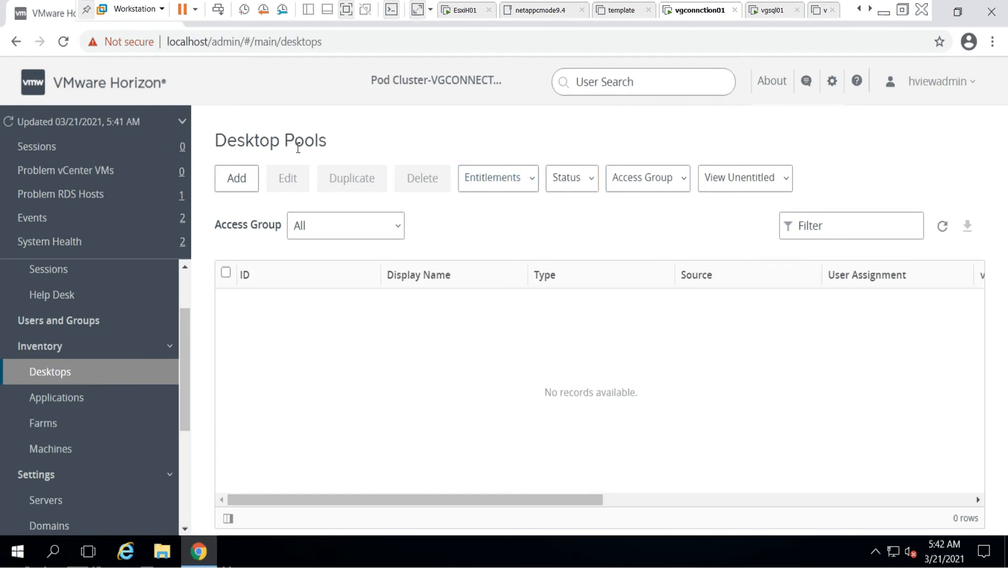
click(235, 184)
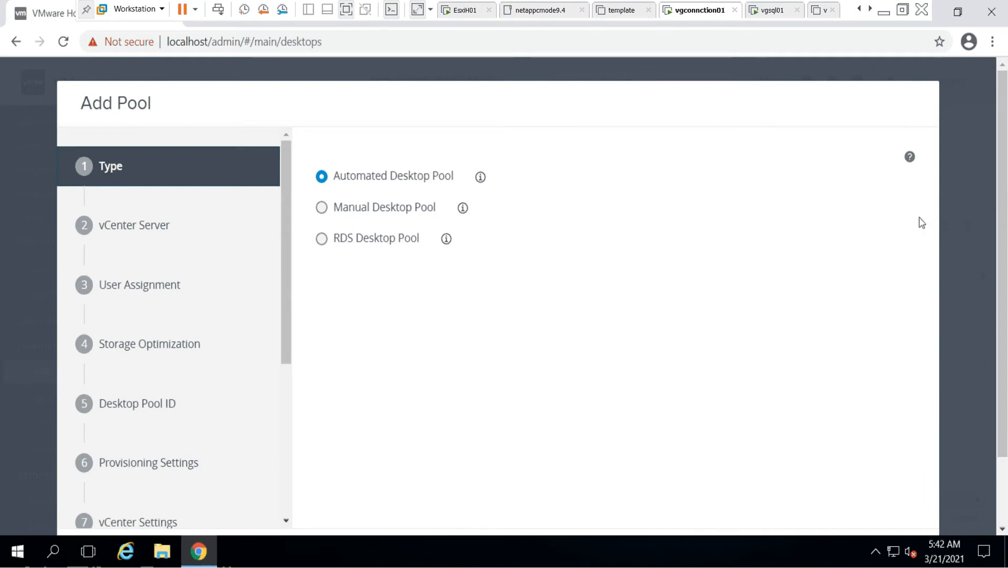
scroll(844, 230, down, 2)
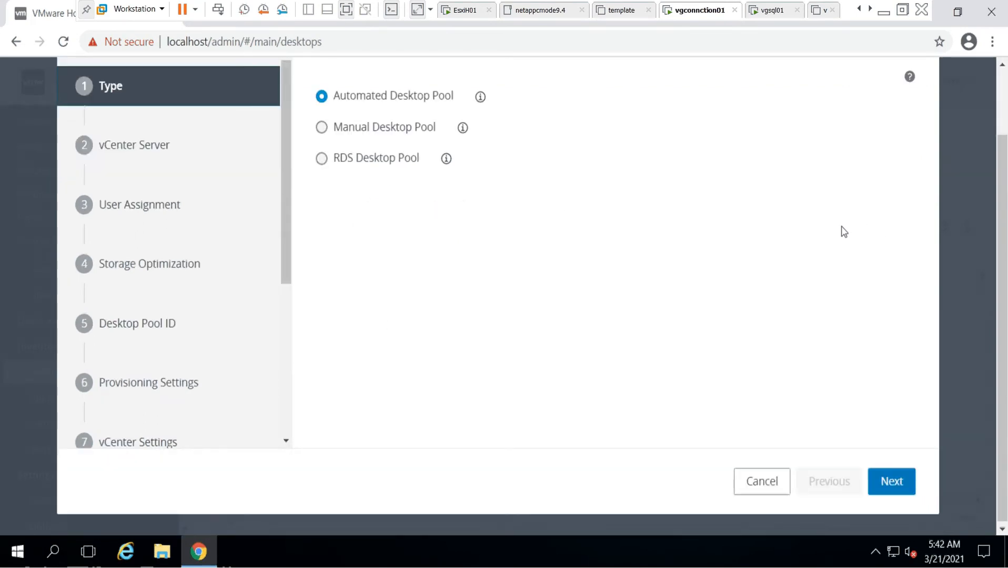
scroll(844, 231, up, 2)
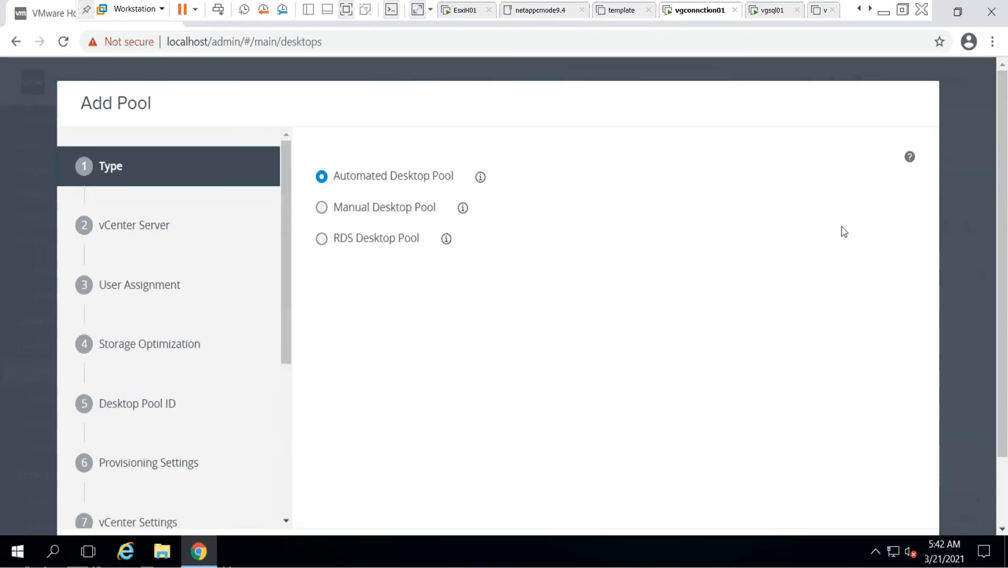
key(ctrl+minus)
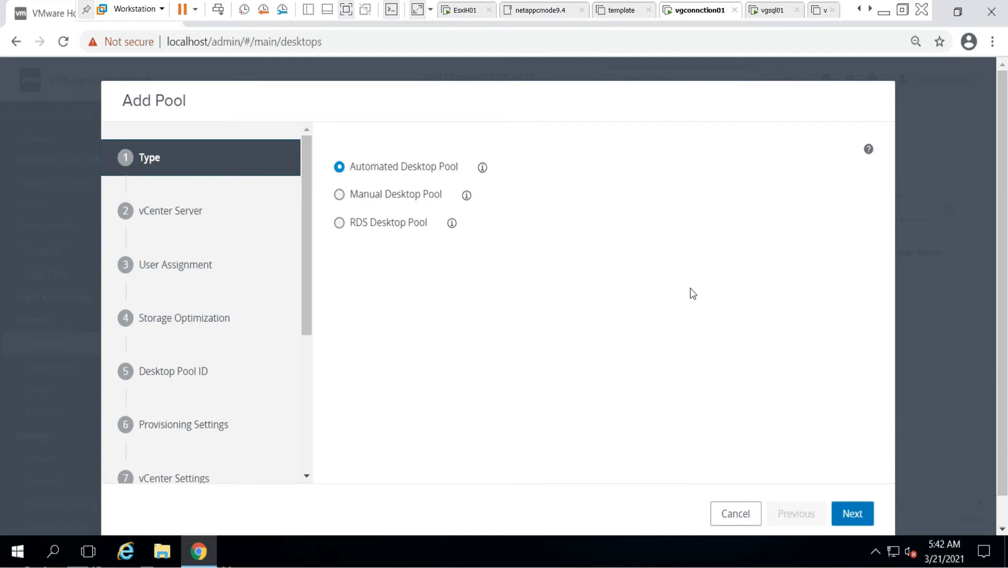
Examine the descriptions and supported features of the automated, manual and RDS desktop pool types
click(482, 167)
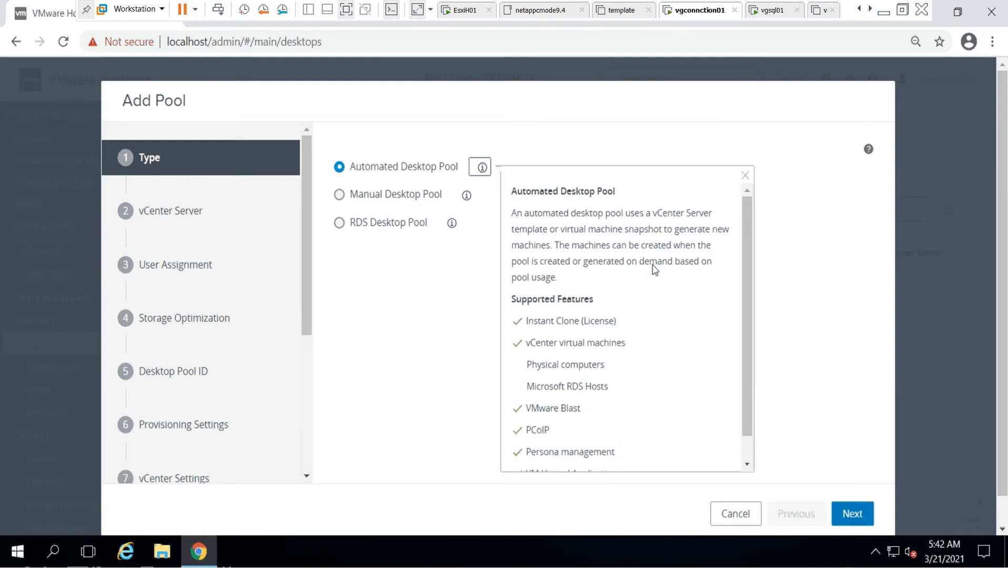
scroll(654, 270, down, 1)
scroll(654, 270, up, 1)
click(744, 177)
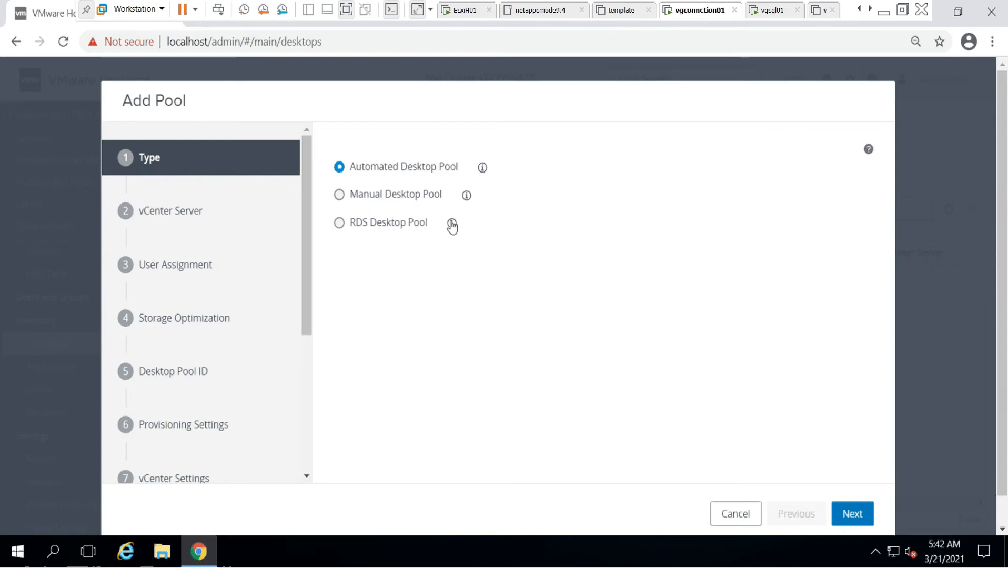
click(466, 195)
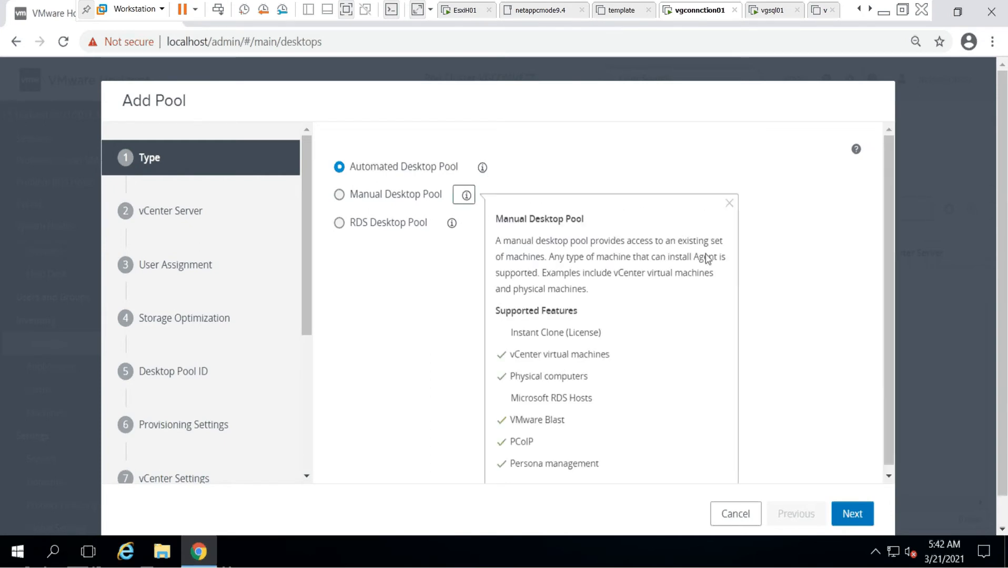
click(729, 204)
click(451, 223)
scroll(652, 355, up, 1)
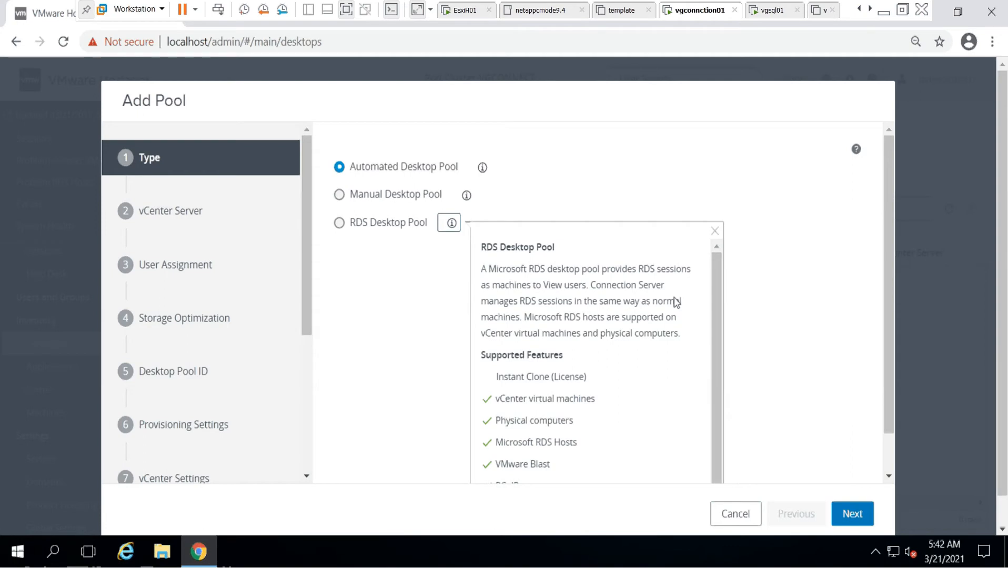
click(775, 259)
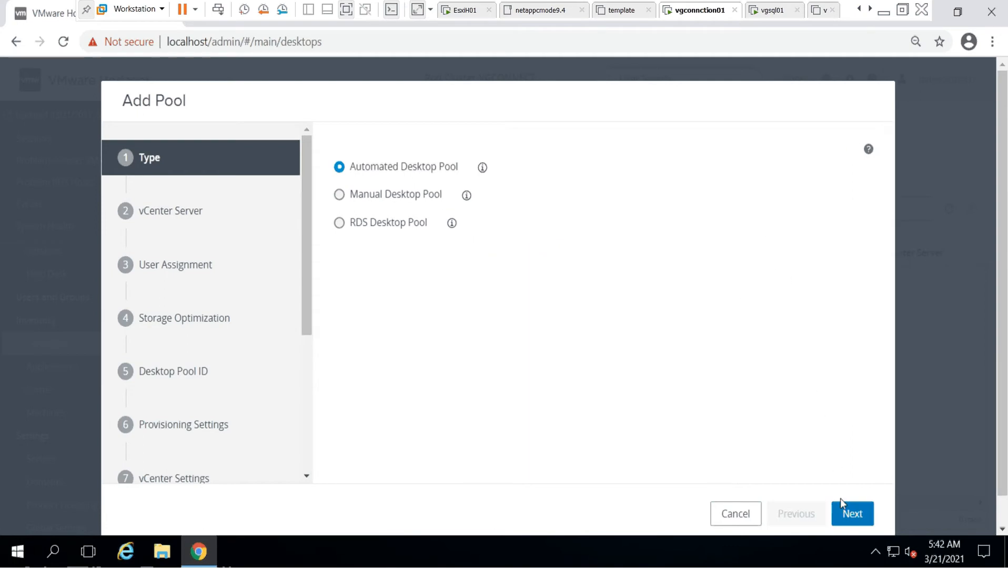
Set the pool type to Automated Desktop Pool and accept Instant Clone on vch01.flc.com after reading its description
click(368, 167)
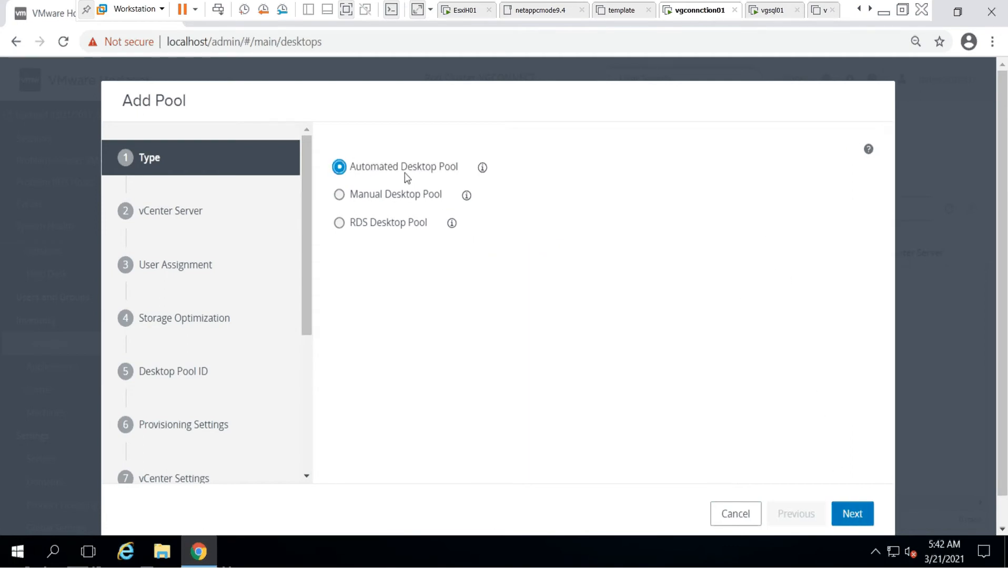
click(848, 512)
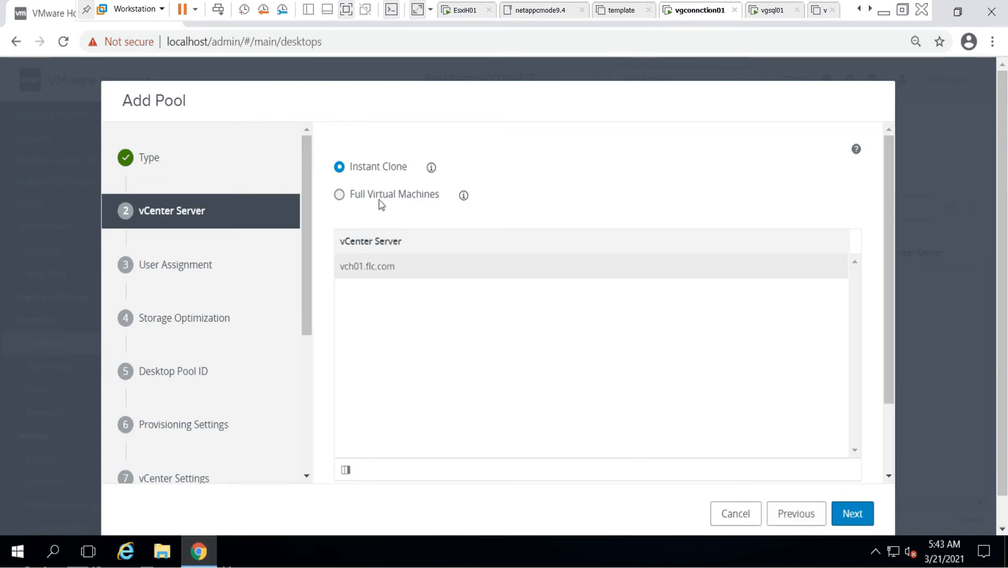
click(364, 172)
click(431, 168)
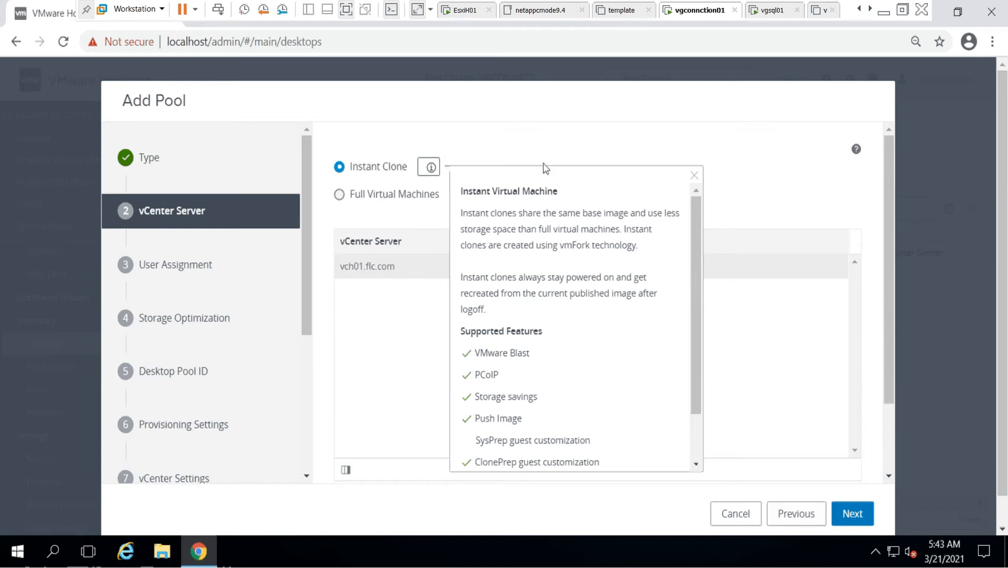
click(694, 175)
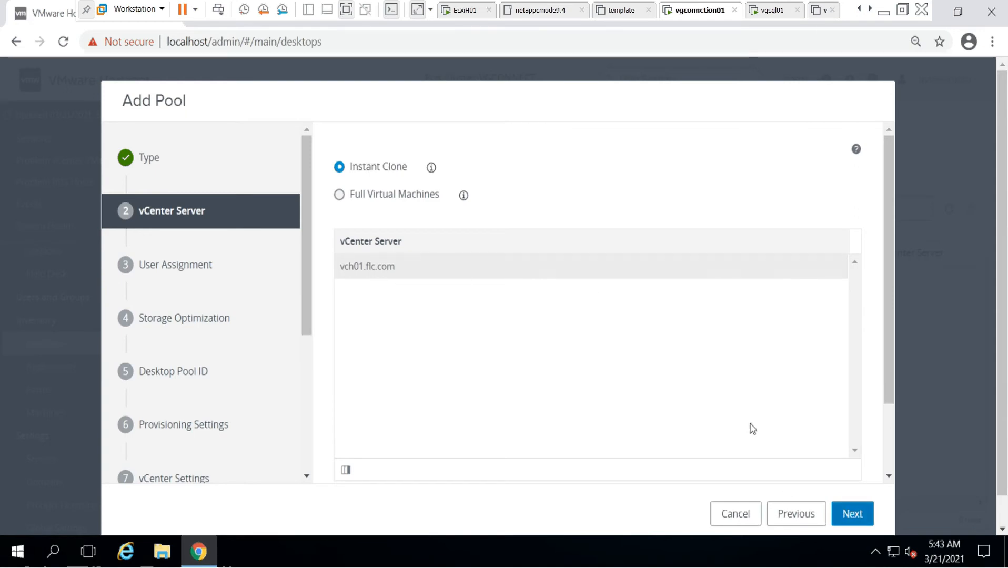
click(851, 513)
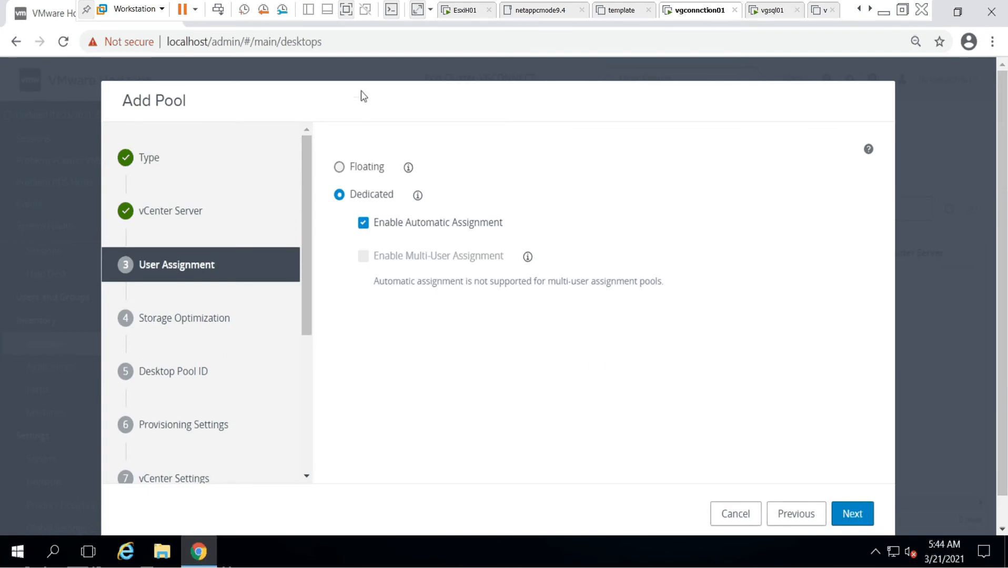
Set the pool's user assignment to Floating and read the description of floating assignment
click(340, 168)
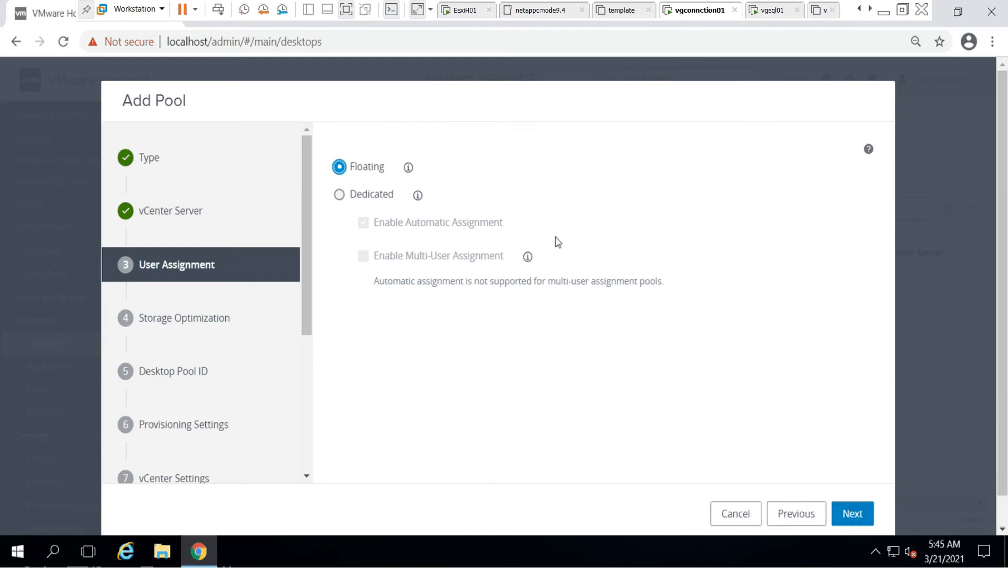
click(410, 169)
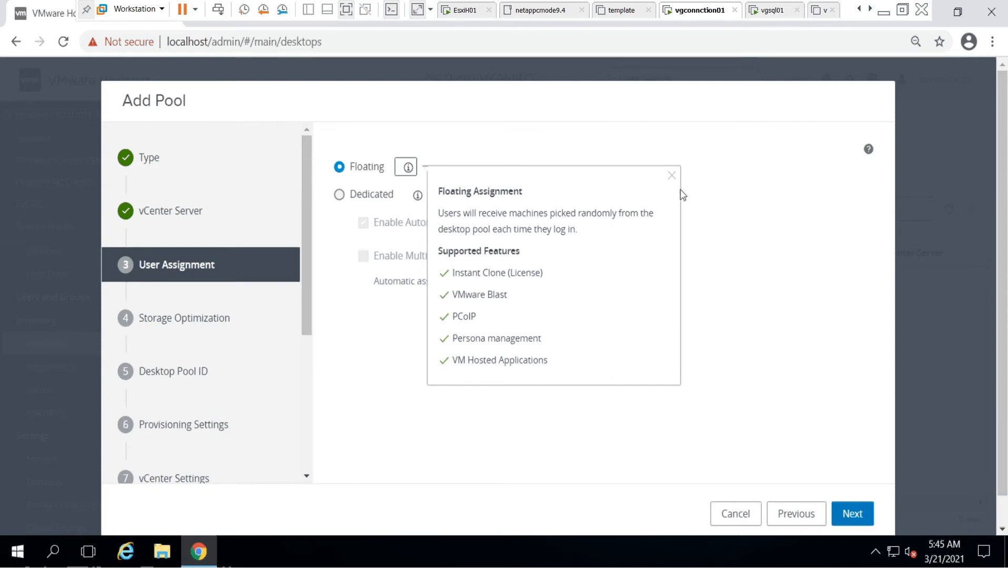
click(672, 176)
Examine the descriptions of the Dedicated, automatic and multi-user assignment options, including the supported features
click(418, 196)
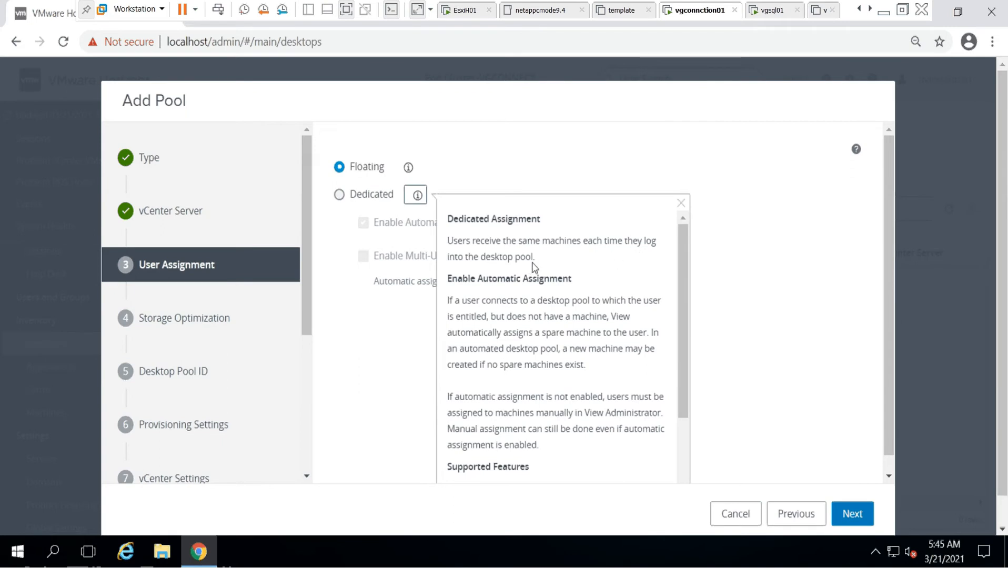
scroll(553, 274, down, 2)
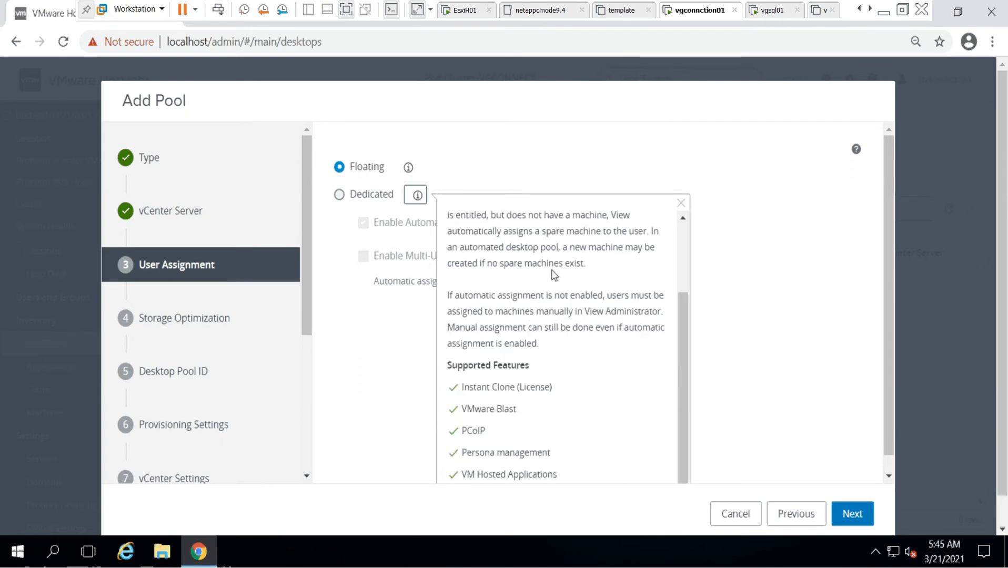
scroll(553, 275, up, 2)
scroll(553, 274, down, 1)
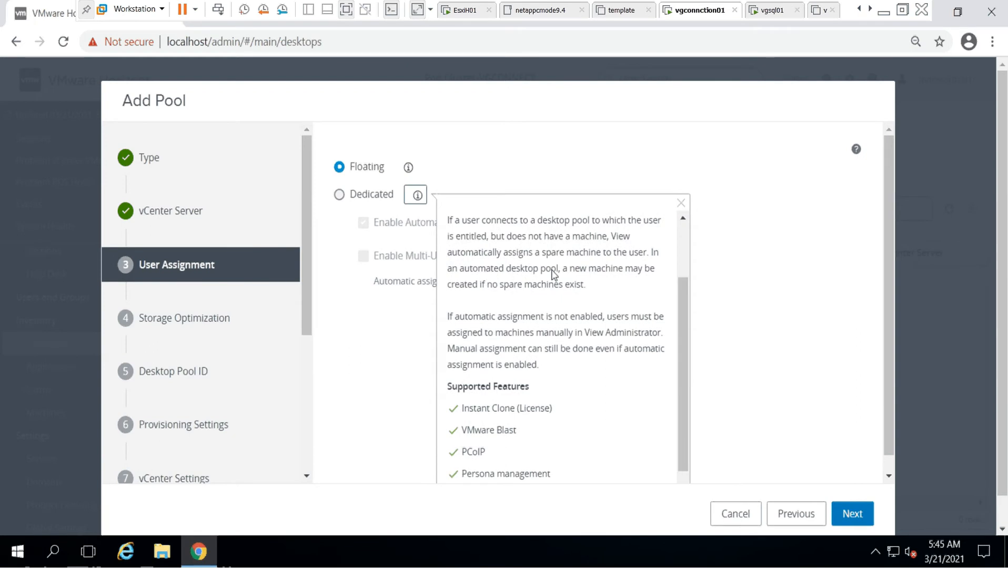
scroll(553, 274, up, 1)
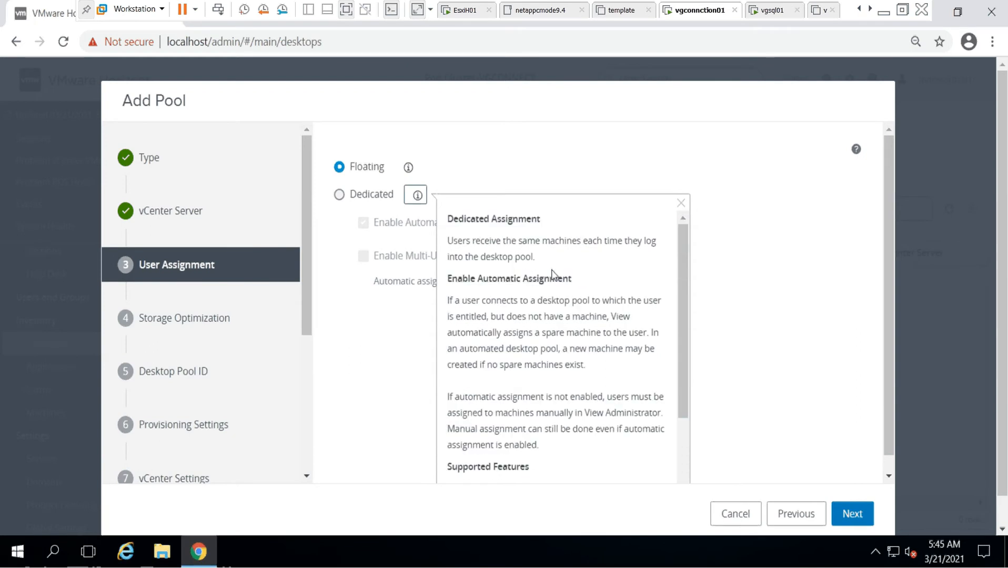
scroll(553, 274, down, 2)
scroll(554, 274, up, 2)
click(682, 204)
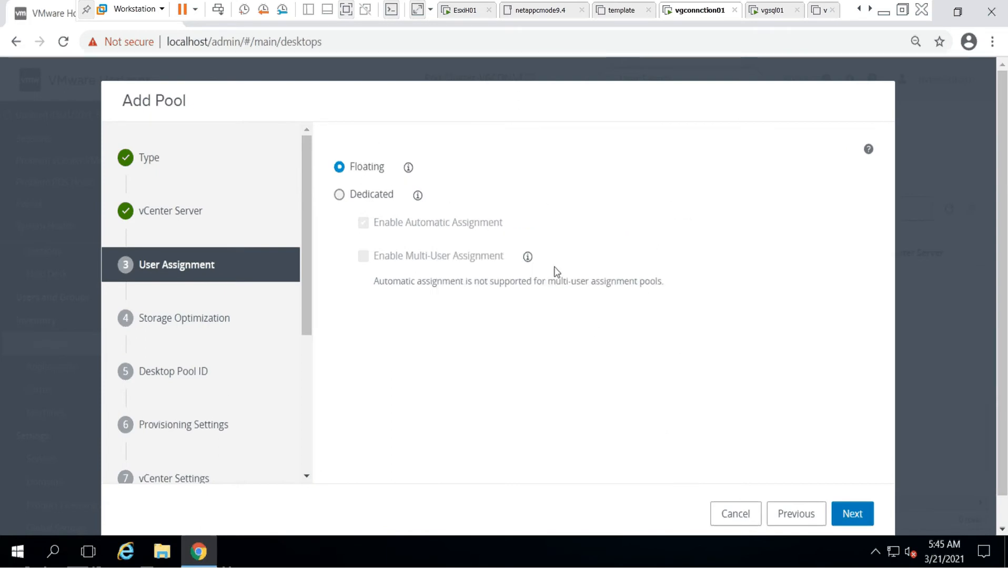
click(528, 257)
click(635, 384)
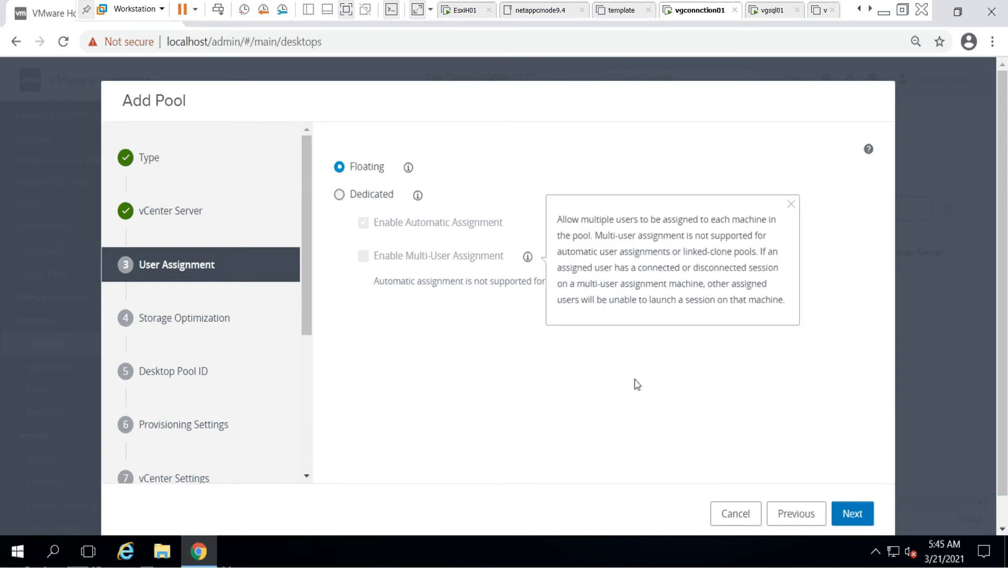
Accept the user assignment and the default storage optimization, and enter WIN10VDI1 as the desktop pool ID
click(860, 515)
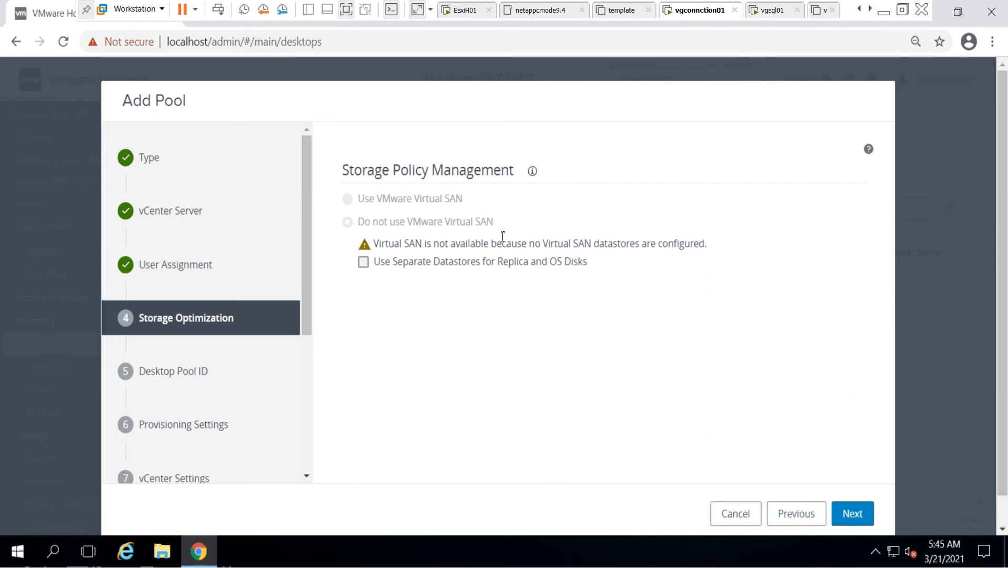
click(863, 513)
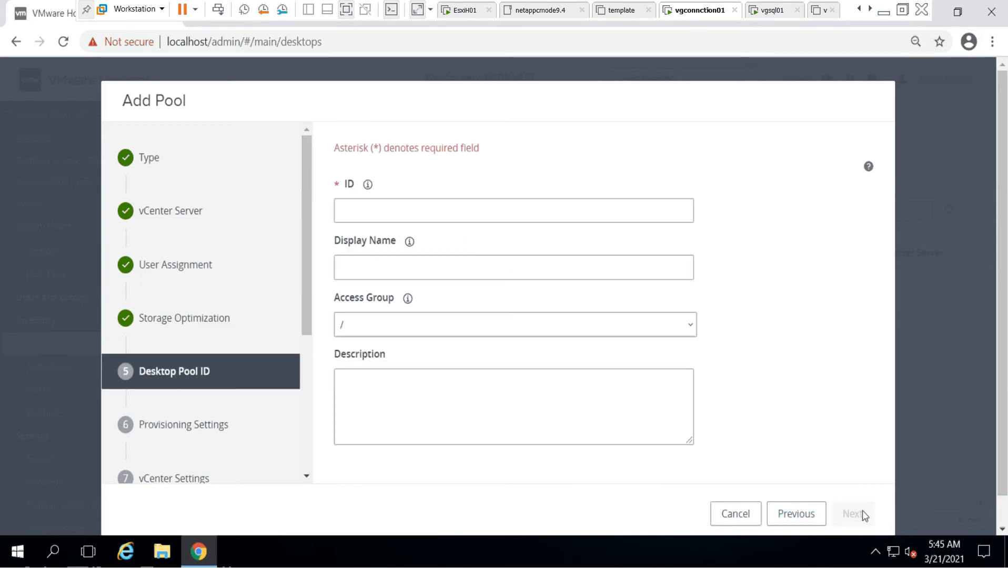
click(485, 209)
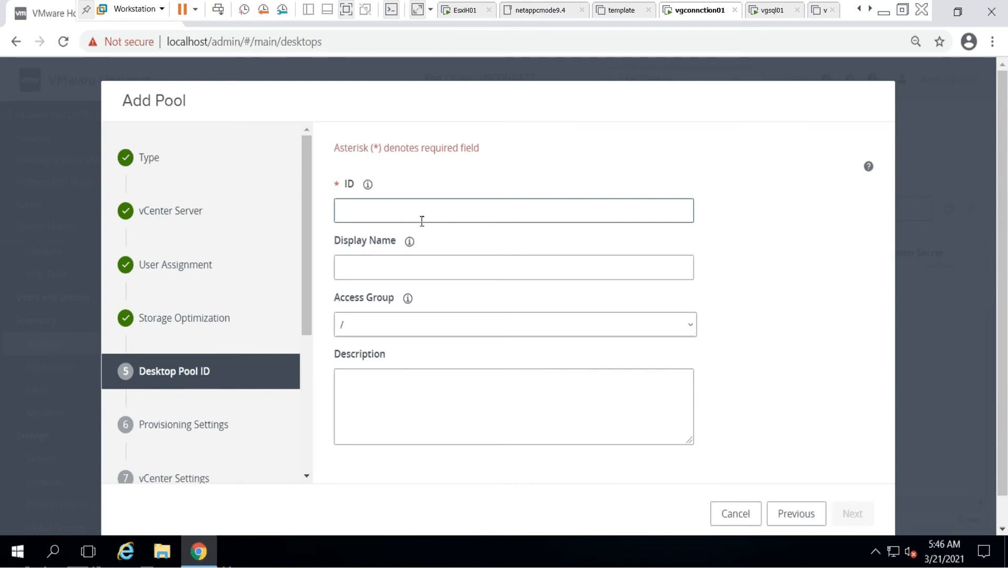
text(WIN)
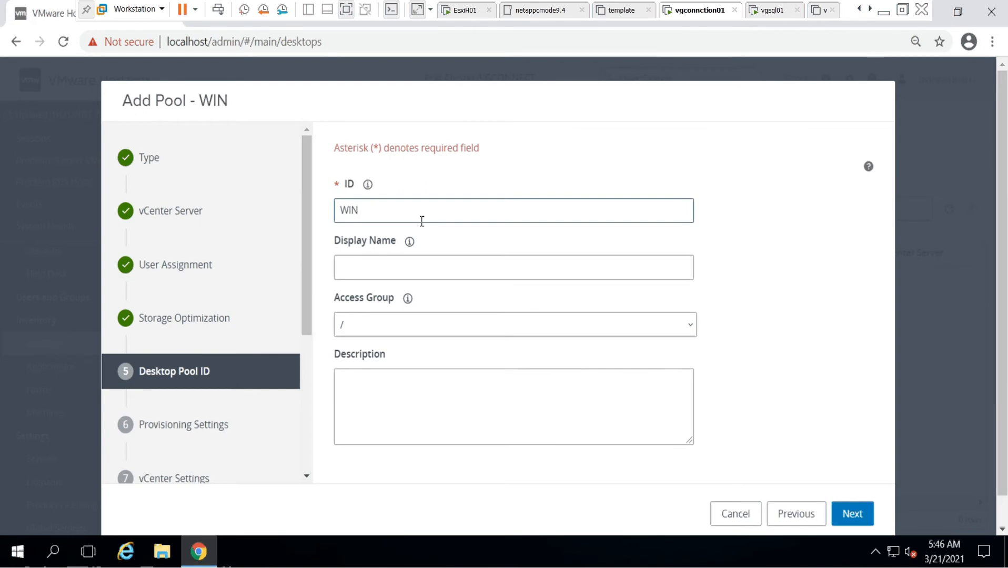
text(10VDI)
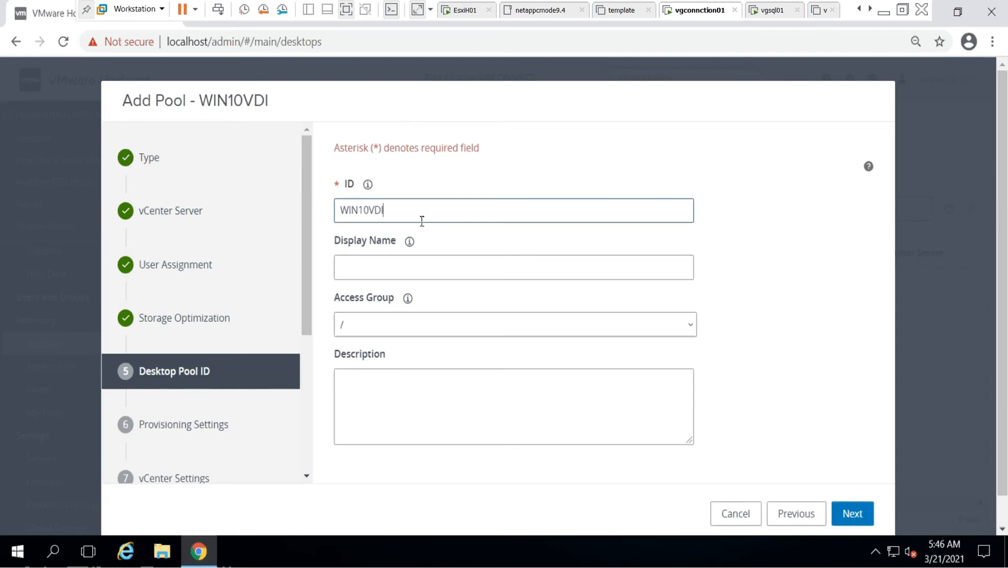
text(1)
Set the pool's display name to Windows 10 and read the explanation of access groups
key(Tab)
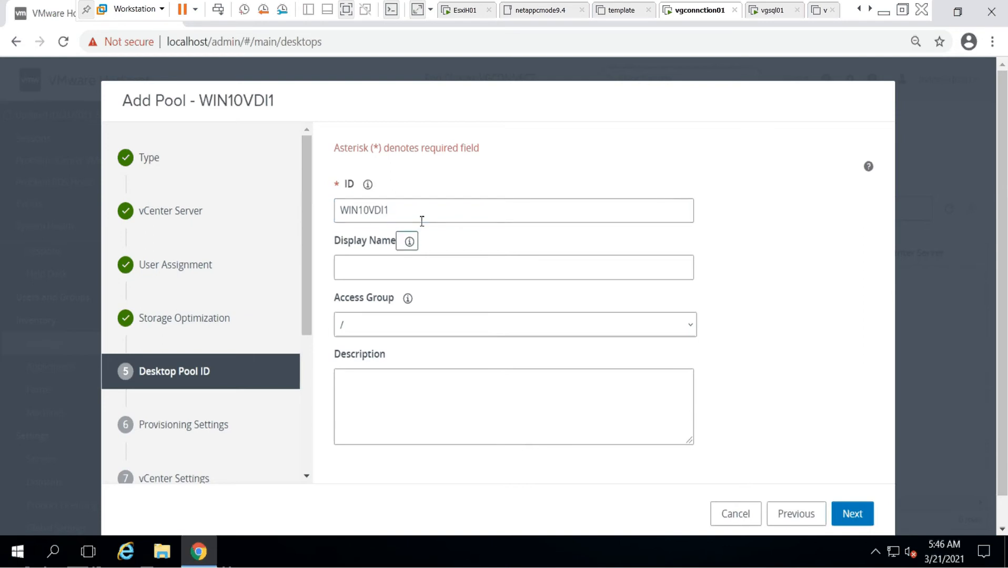
key(Tab)
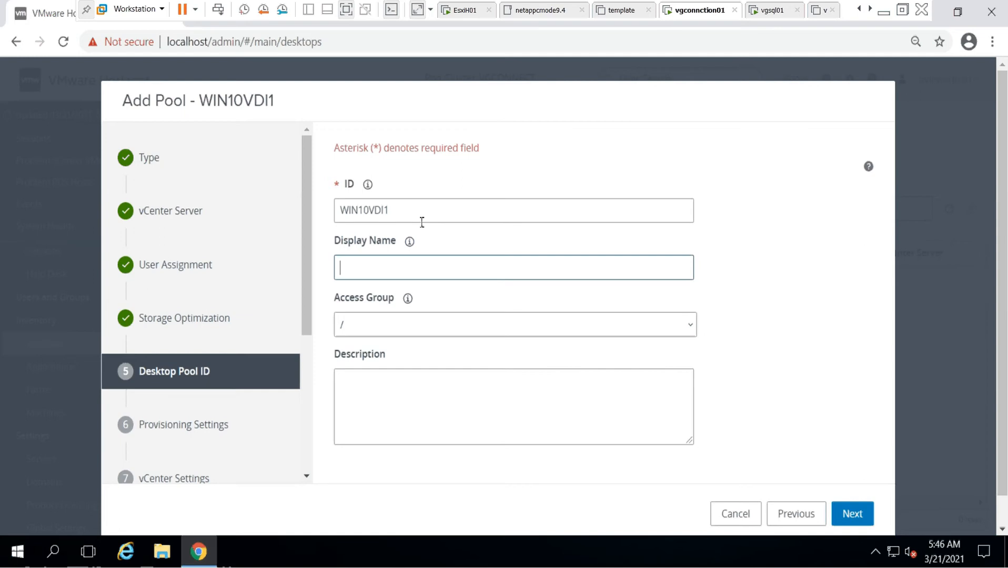
text(Windows 10)
scroll(507, 293, down, 1)
click(408, 268)
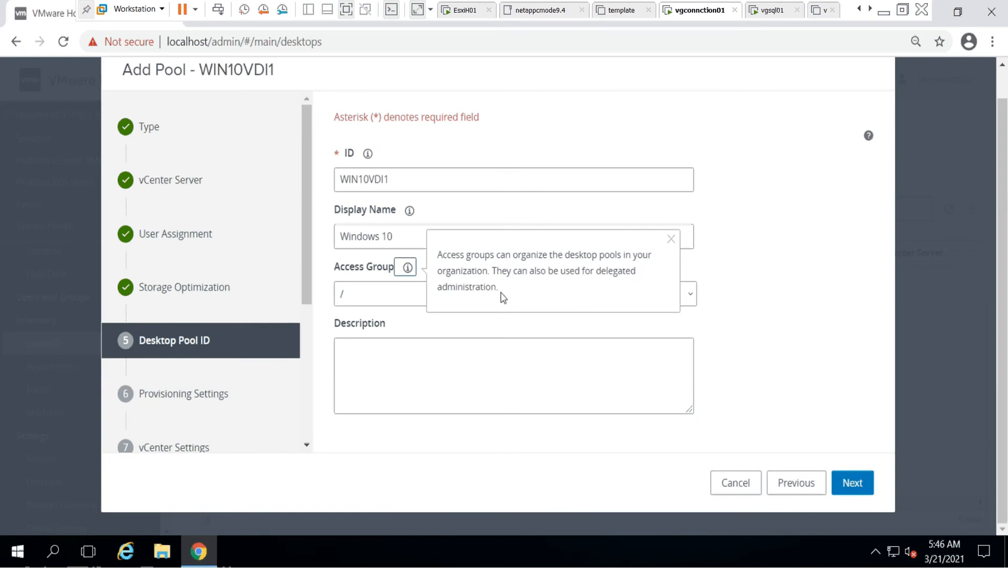
click(778, 280)
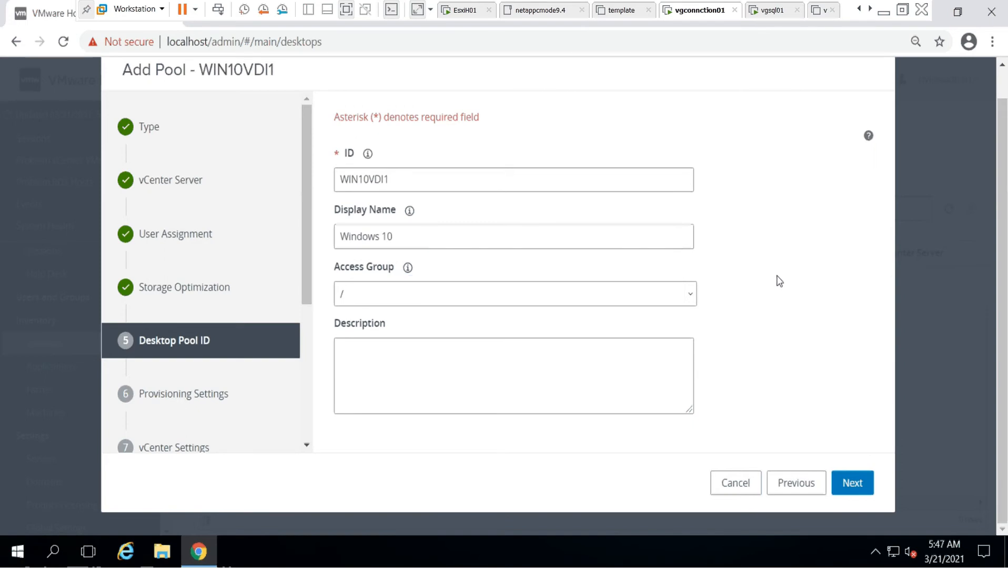
Keep the access group /, describe the pool as "windows 10 pull March 2021", and accept the pool identification
click(695, 303)
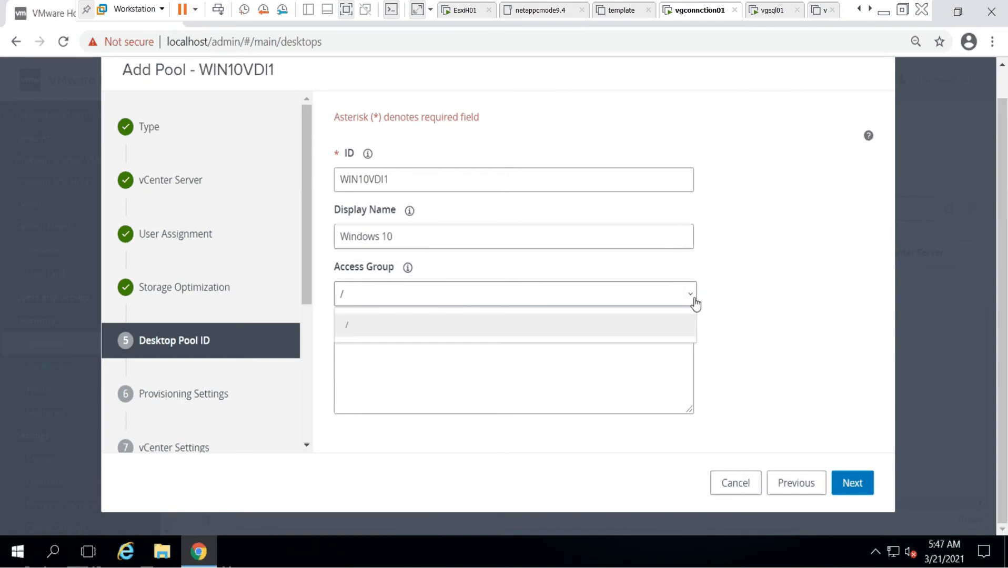
click(776, 289)
click(545, 370)
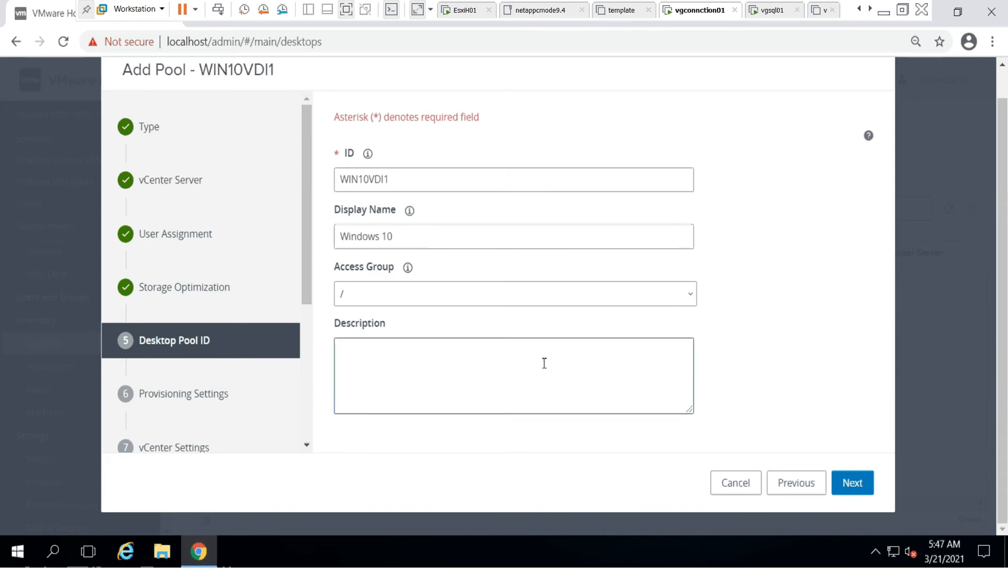
text(windows 10 pull March 2021)
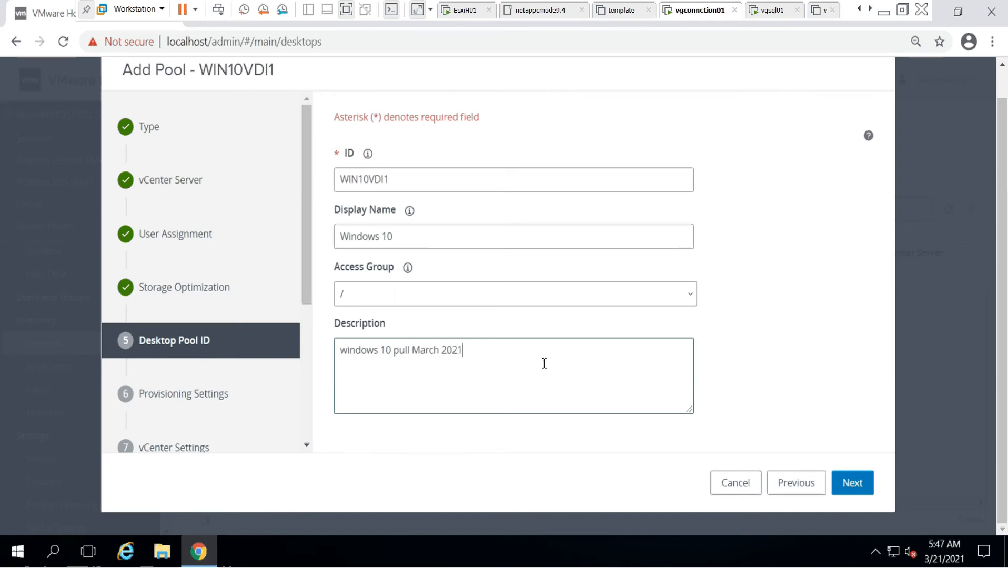
click(861, 483)
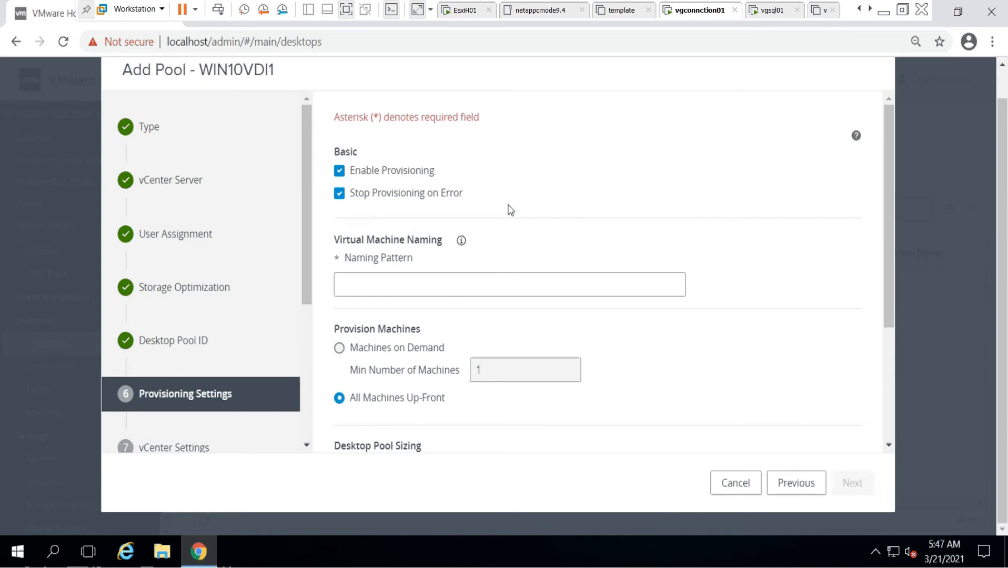
Set the virtual machine naming pattern to VGWIN10{n}
click(410, 283)
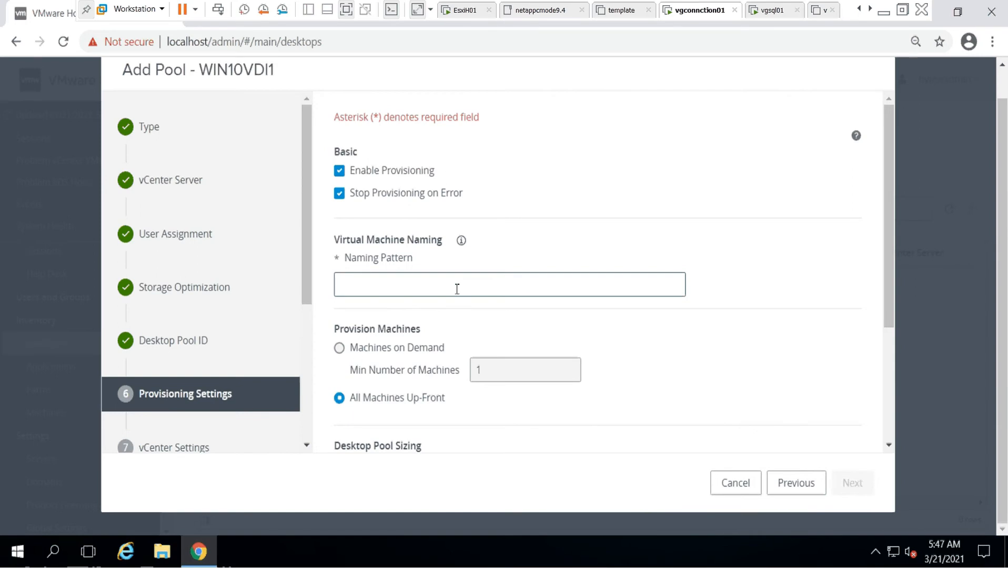
text(WIN)
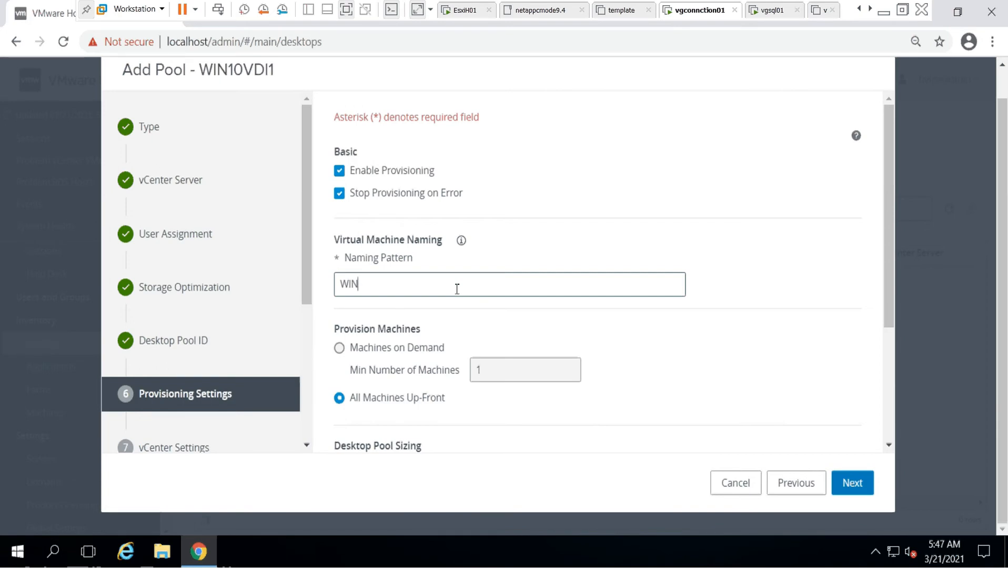
text(10{)
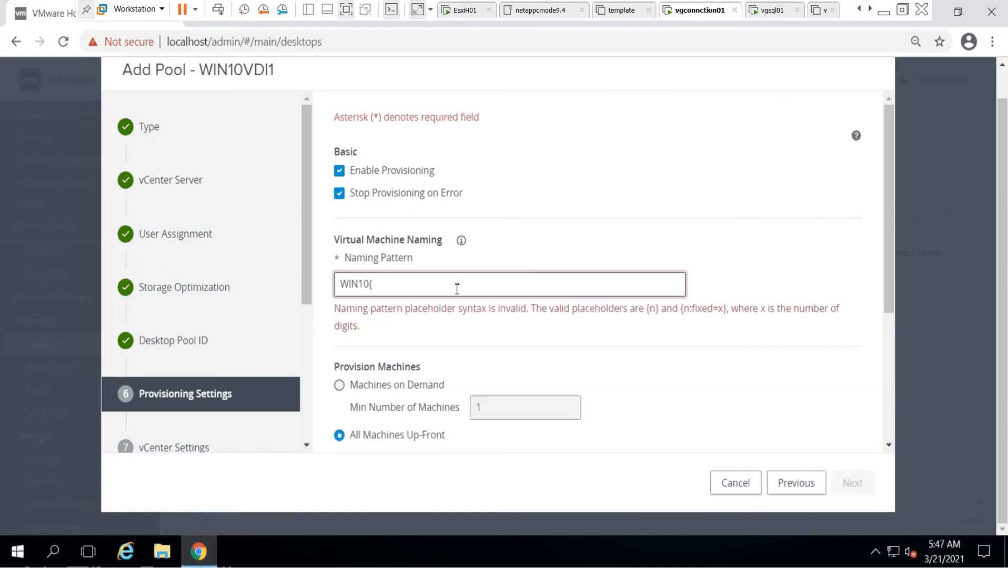
text(n})
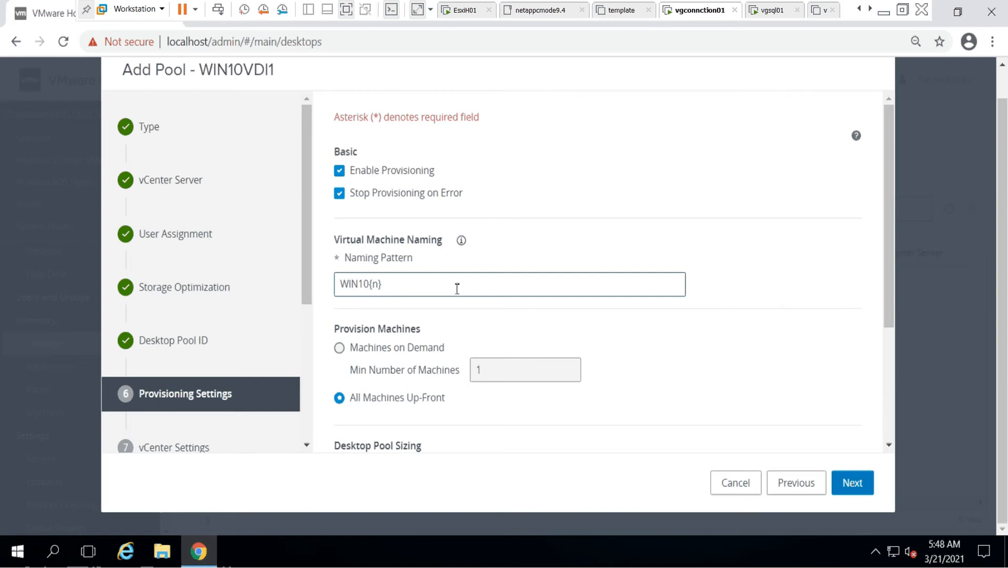
key(Left)
key(Left)
key(Left)
key(Left)
key(Left)
key(Left)
key(Left)
key(Left)
text(VG)
Provision machines on demand with a maximum of 2 machines and accept the provisioning settings
scroll(547, 345, down, 2)
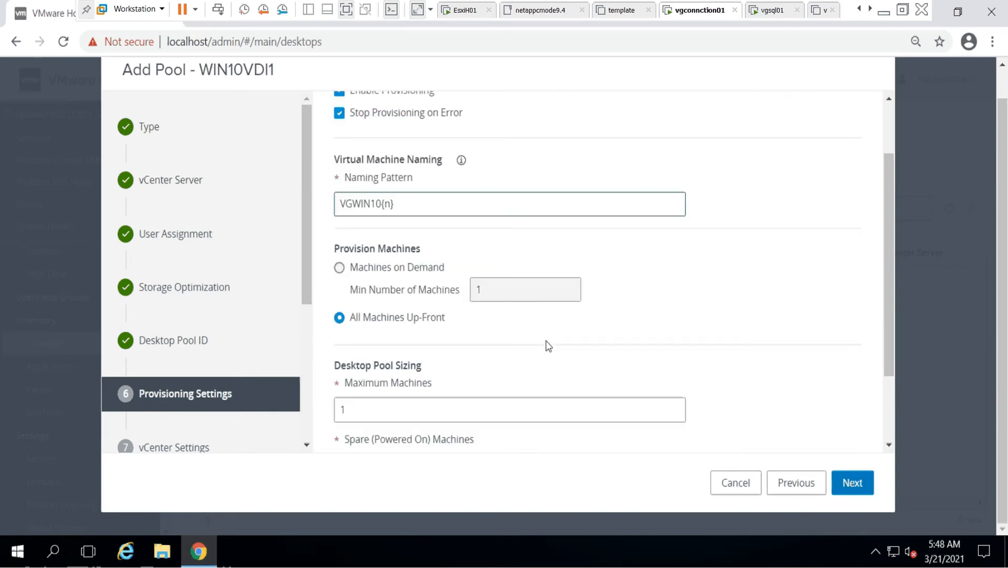
click(339, 268)
click(504, 293)
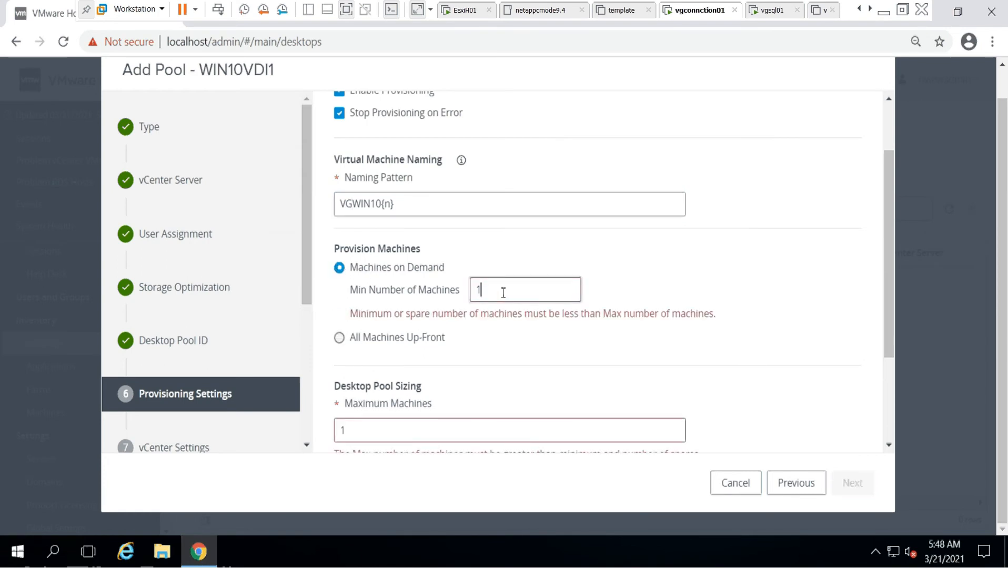
scroll(717, 307, down, 2)
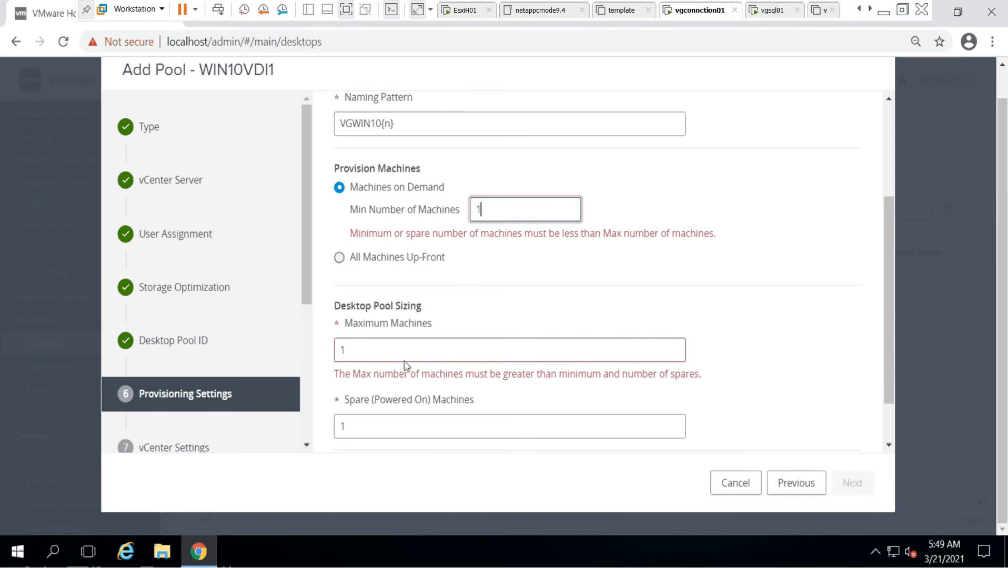
drag(400, 352, 263, 353)
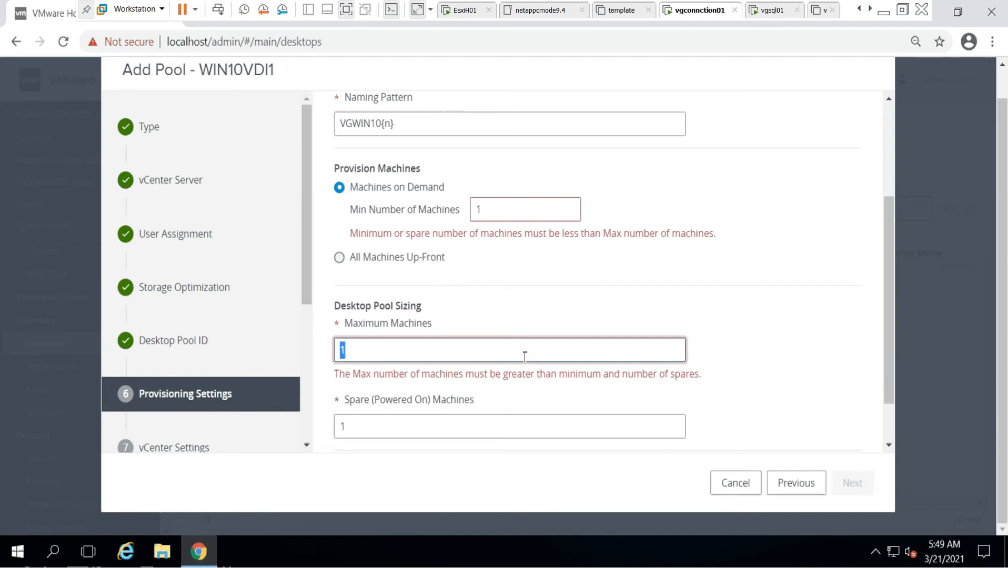
text(2)
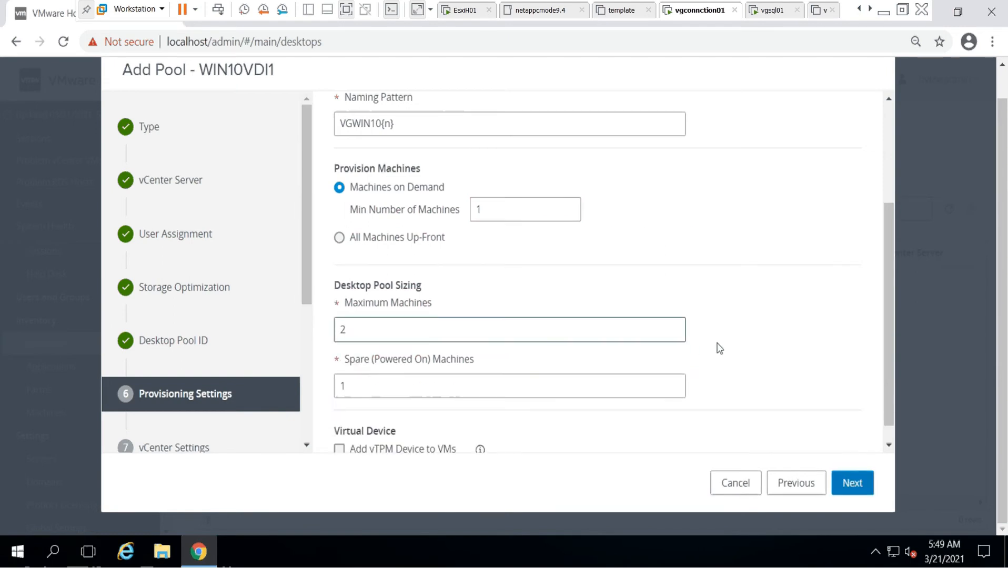
scroll(718, 348, down, 1)
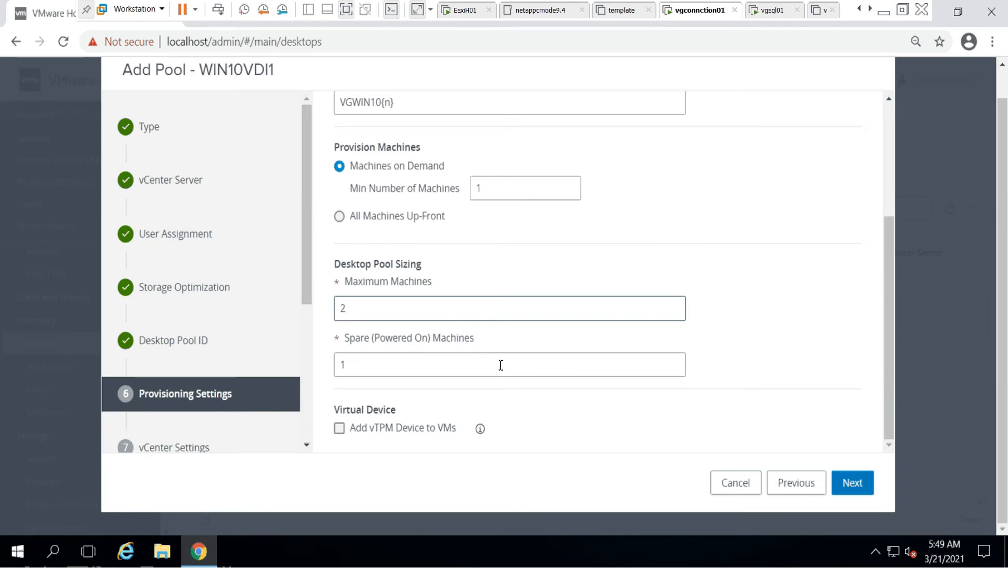
scroll(507, 319, up, 3)
scroll(507, 320, down, 3)
click(850, 487)
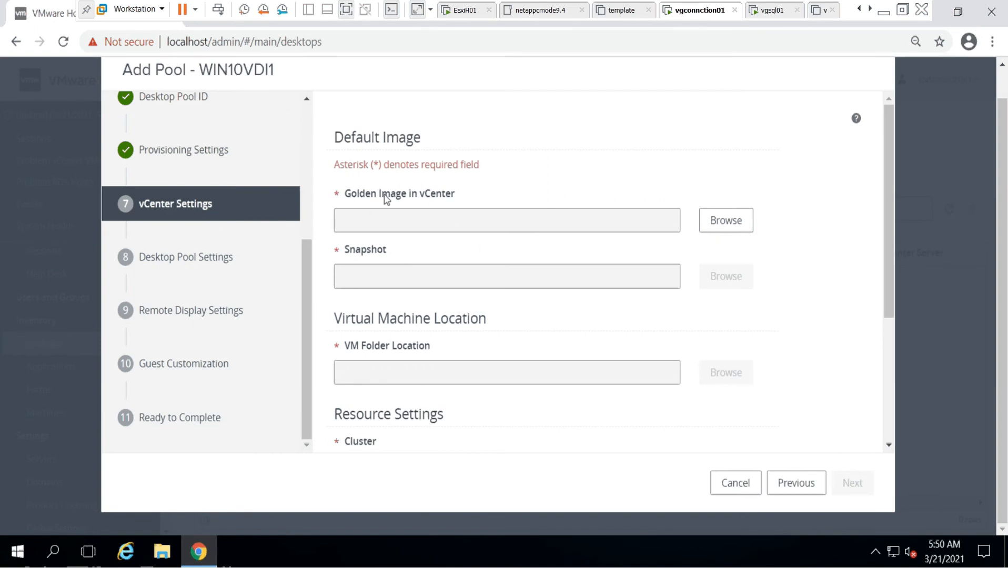
Choose the Win10 virtual machine at /vDC/vm/VMHorizon/Win10 as the pool's golden image
click(738, 225)
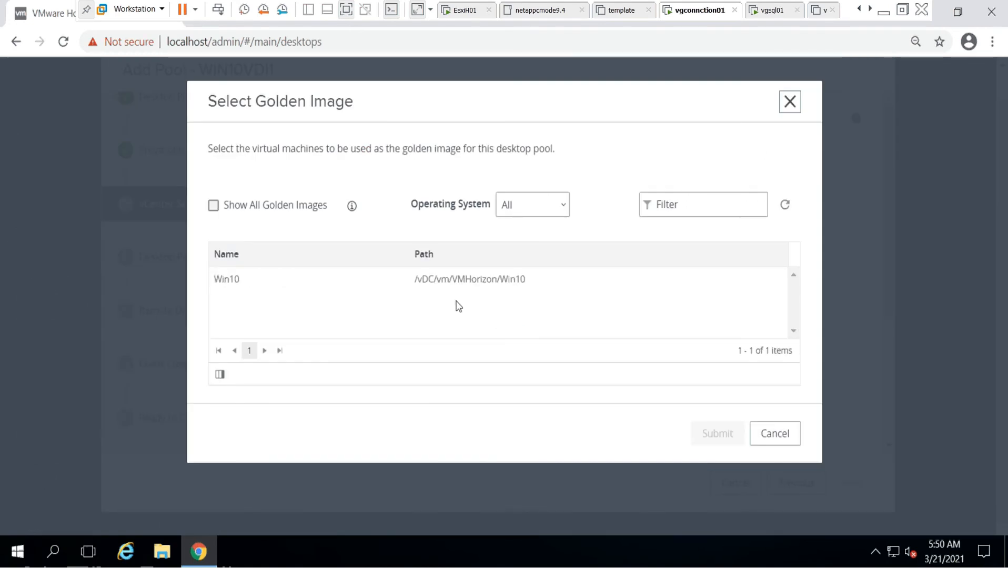
click(252, 285)
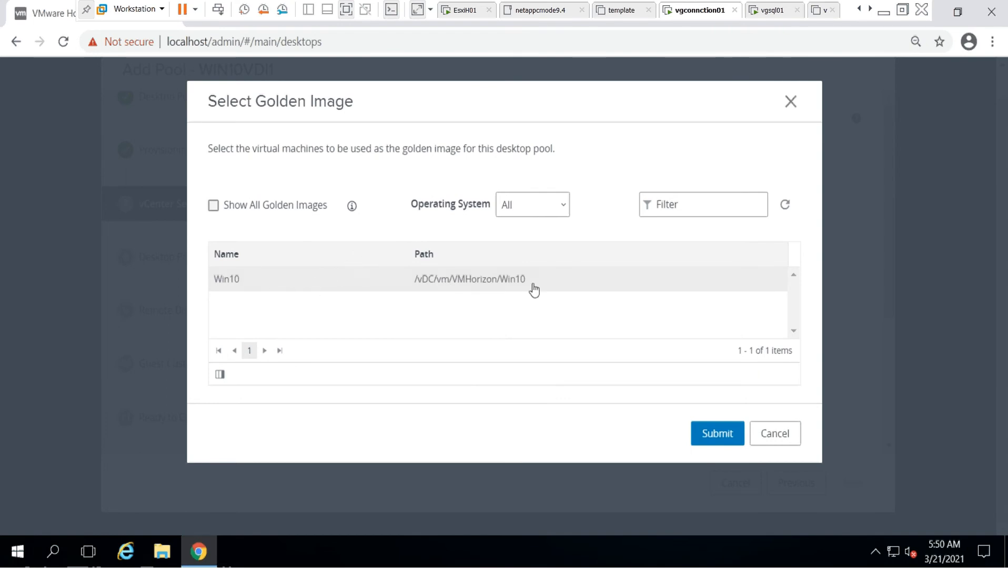
click(718, 434)
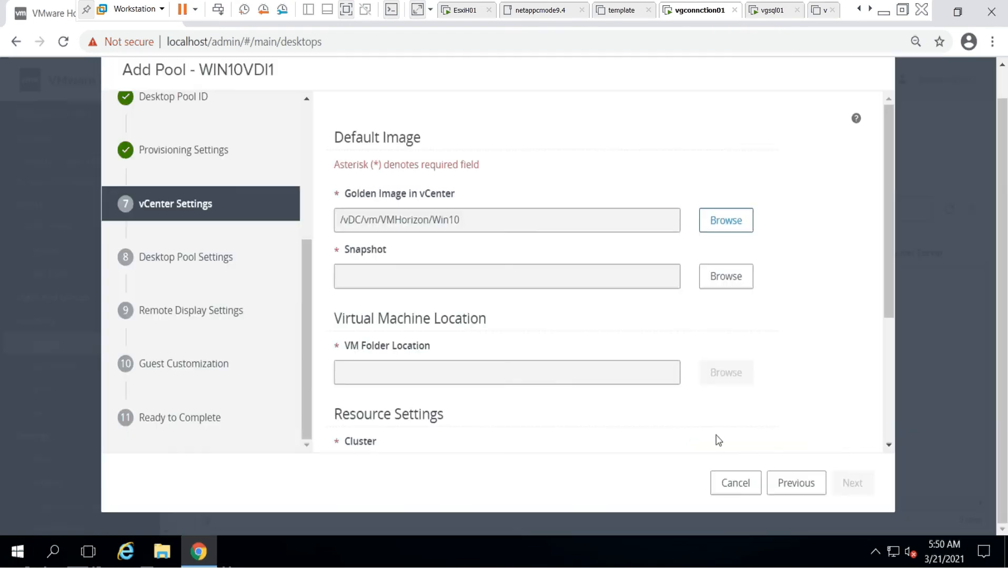
Choose the GoldenTemplate snapshot of the golden image after checking its snapshot details and inherited SVGA settings
click(726, 277)
click(284, 258)
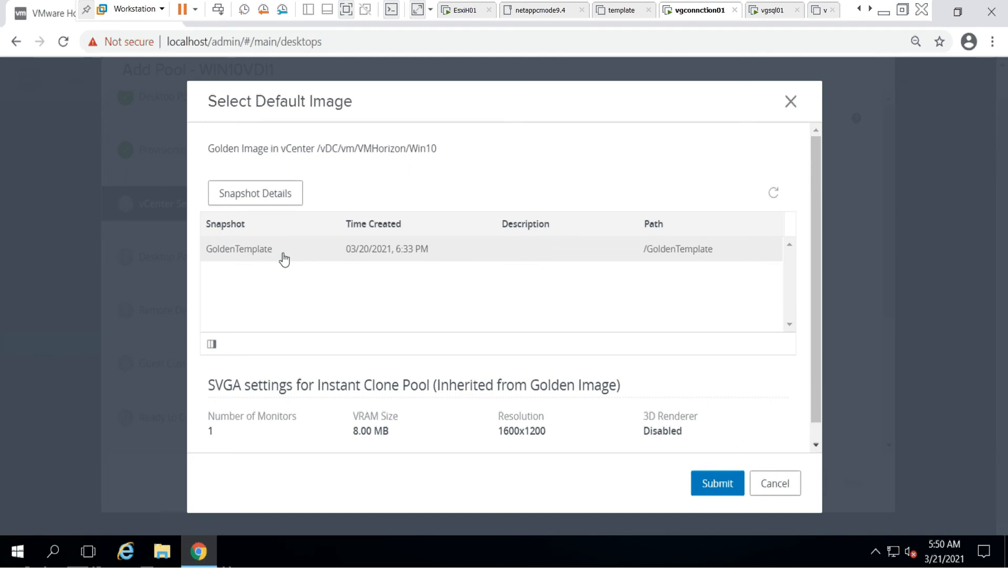
click(255, 195)
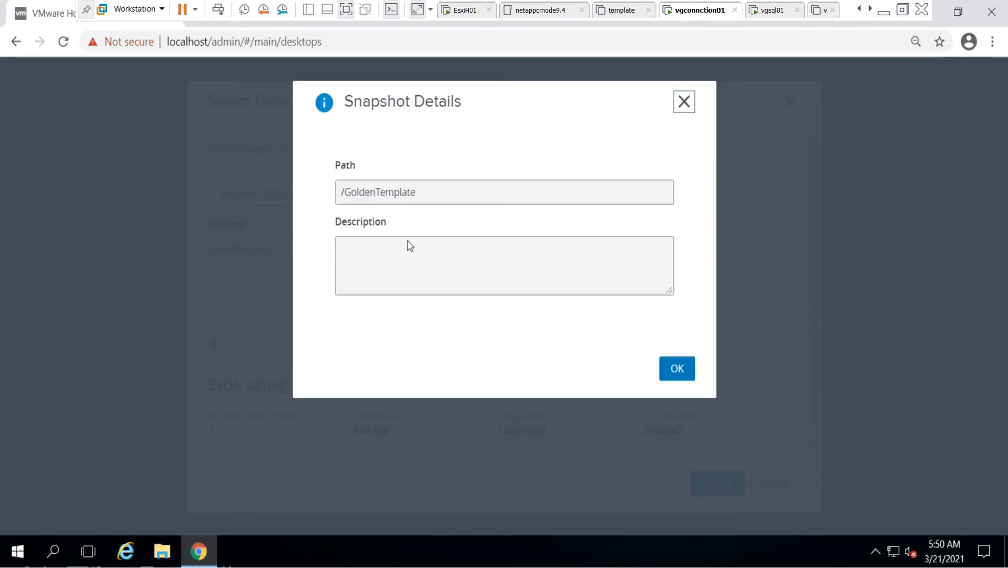
click(684, 102)
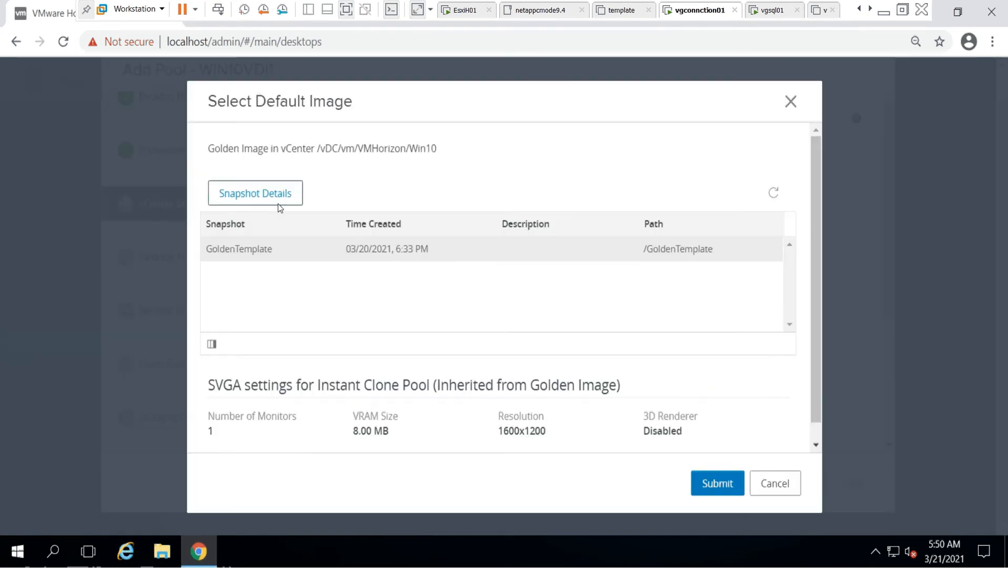
scroll(454, 357, down, 1)
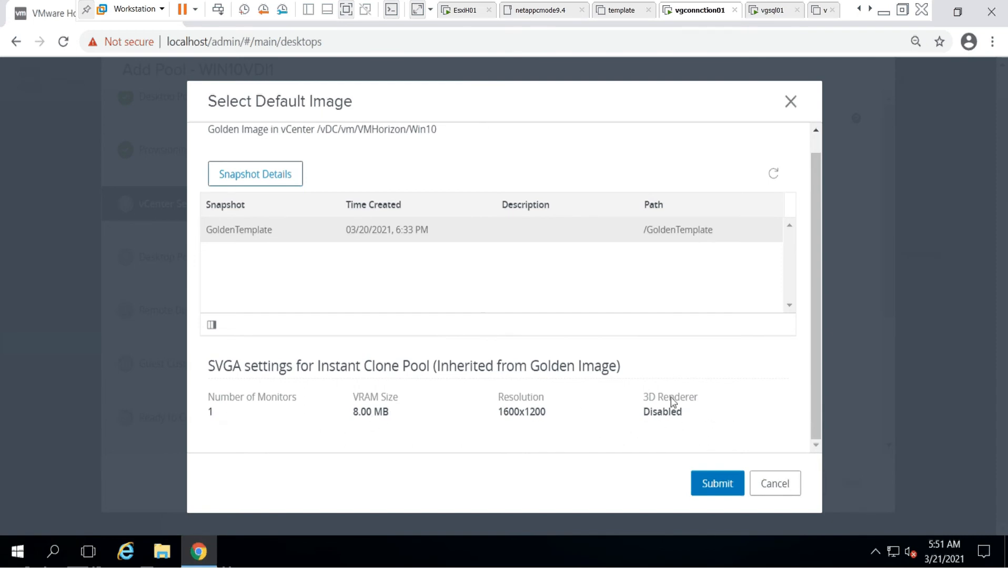
scroll(708, 335, up, 1)
scroll(708, 335, down, 1)
click(716, 483)
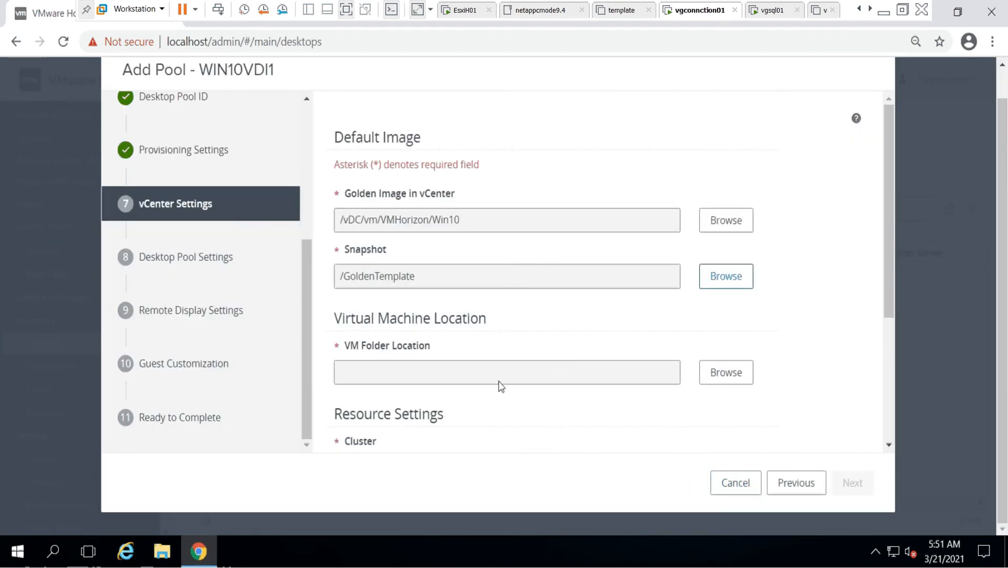
Set the VM folder location to the VMHorizon folder under vDC
click(742, 373)
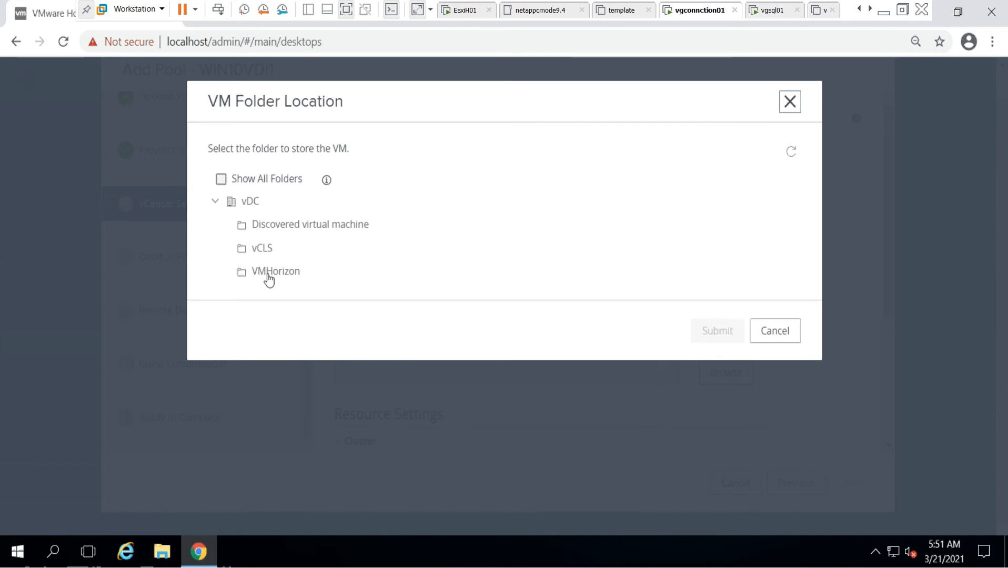
click(270, 279)
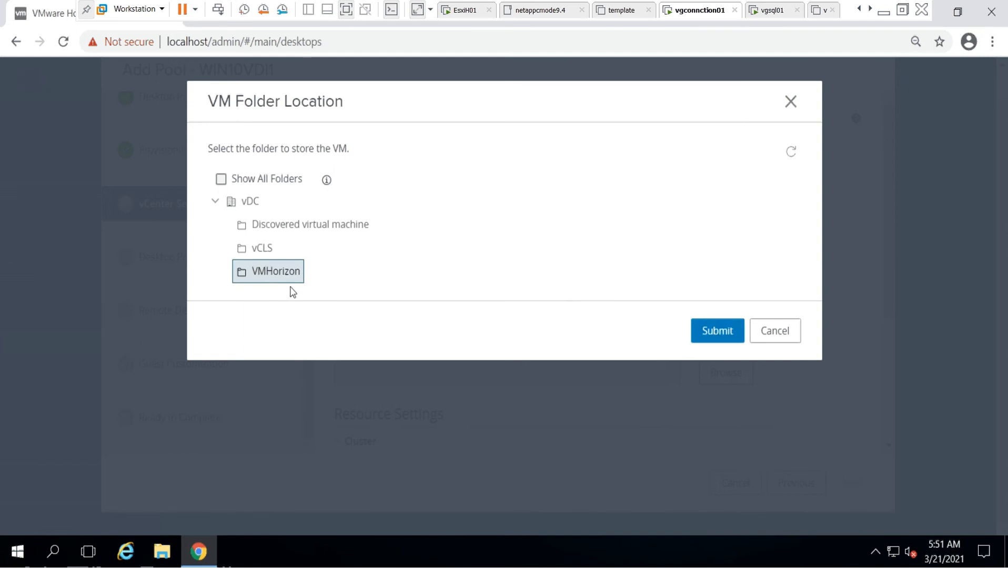
click(716, 332)
Select vCluster under vDC as the cluster and vCluster as the resource pool for the desktop pool
scroll(606, 347, down, 4)
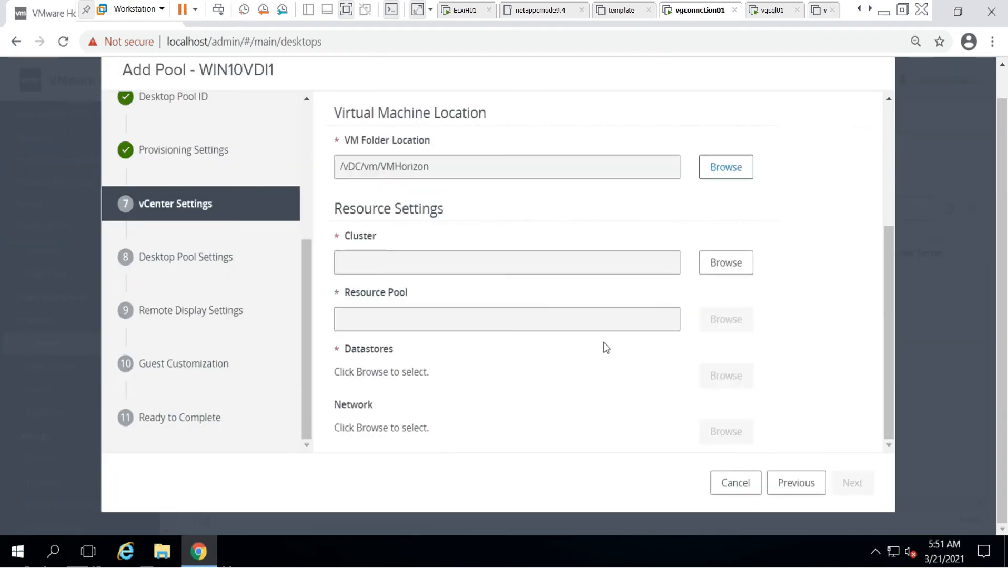
click(735, 269)
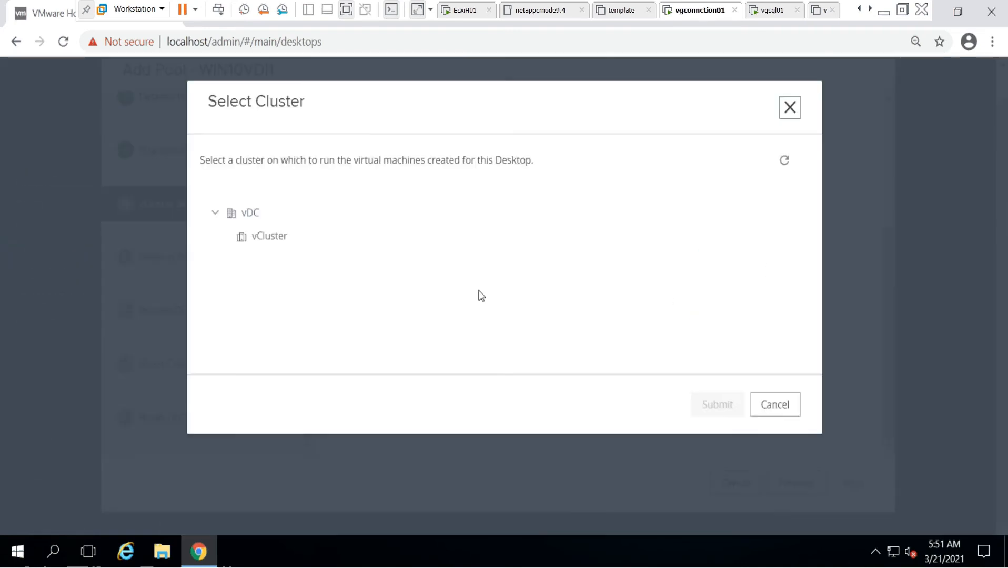
click(266, 240)
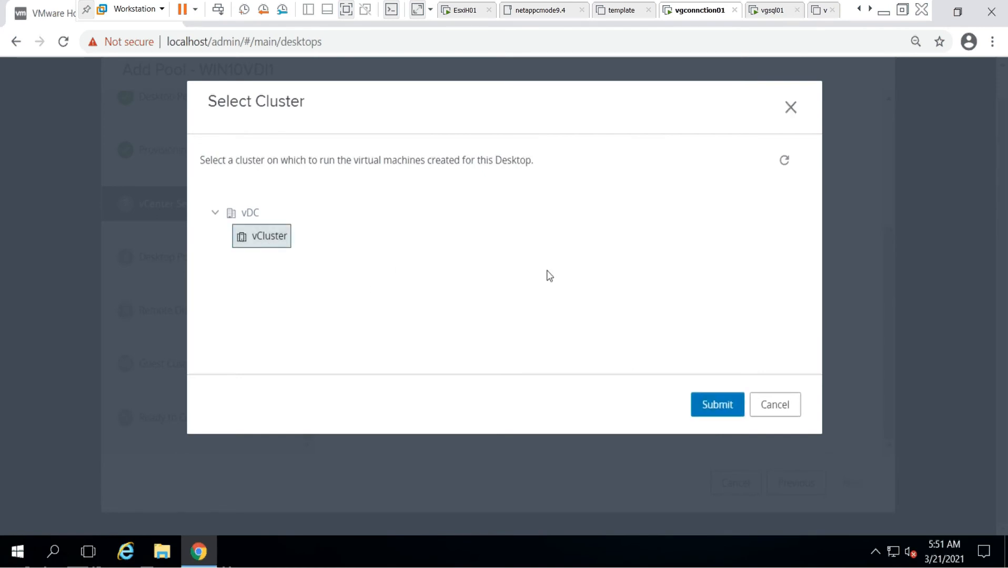
click(706, 406)
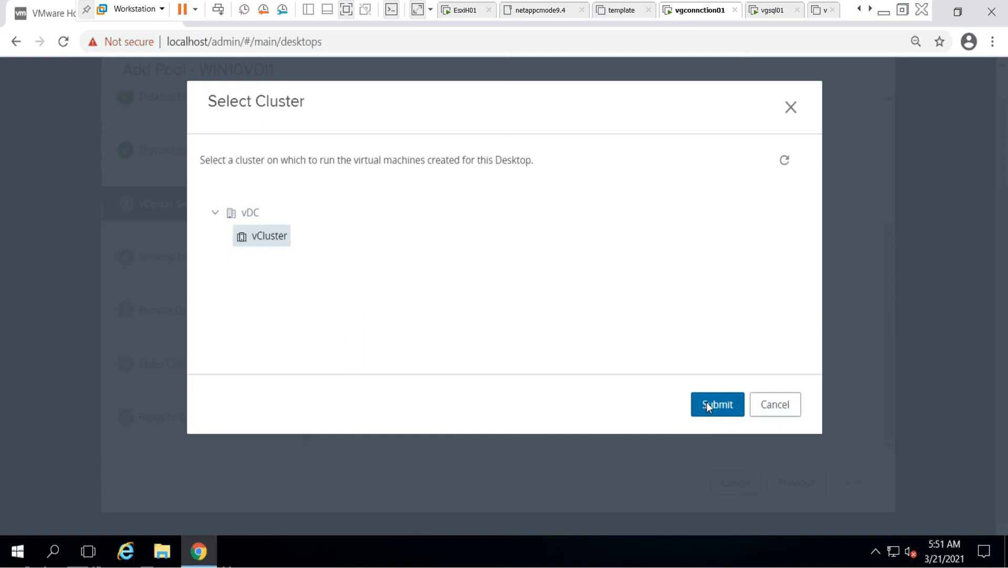
click(731, 321)
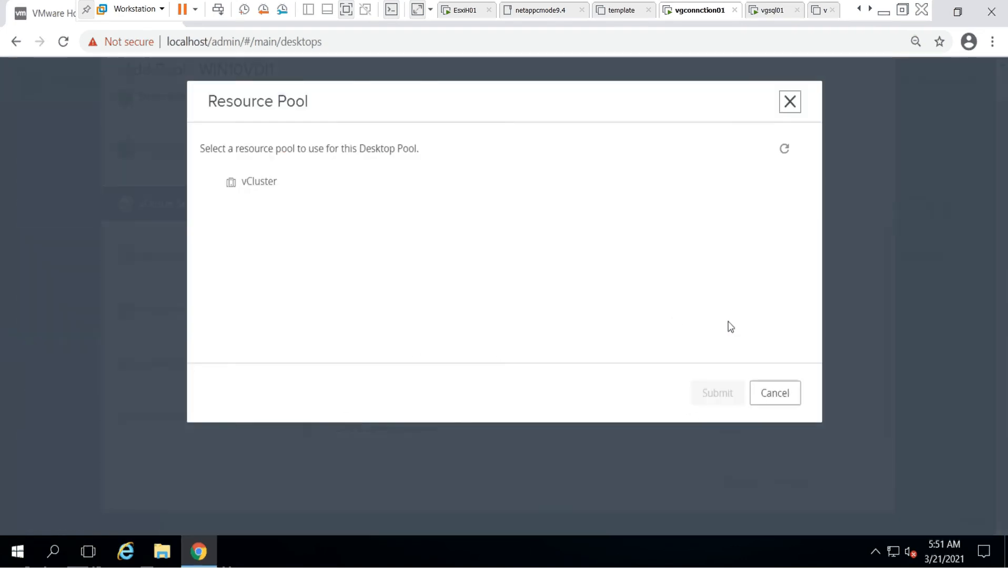
click(252, 185)
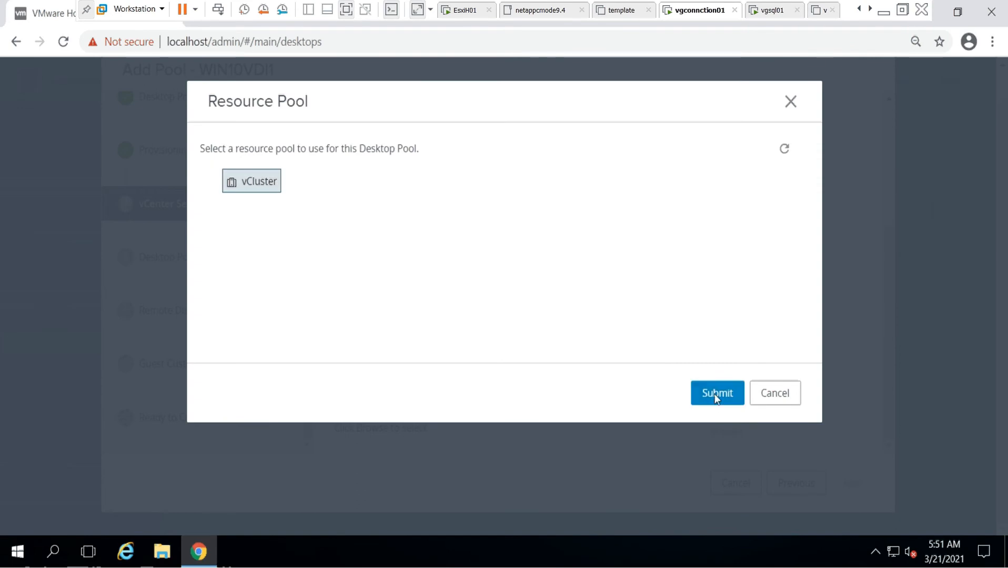
click(714, 393)
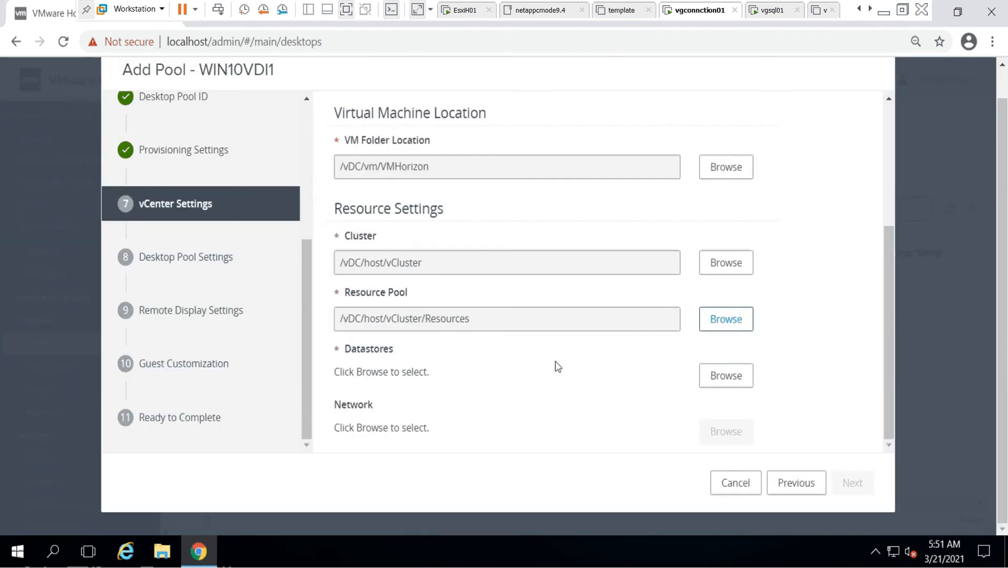
Select datastore1 as the instant-clone datastore and accept the use of a local datastore
click(719, 379)
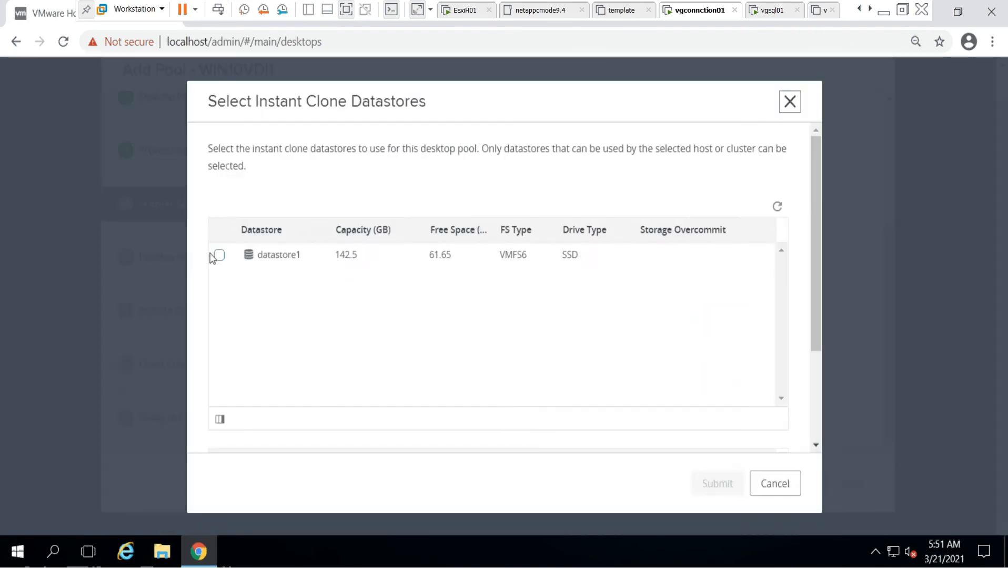
click(220, 256)
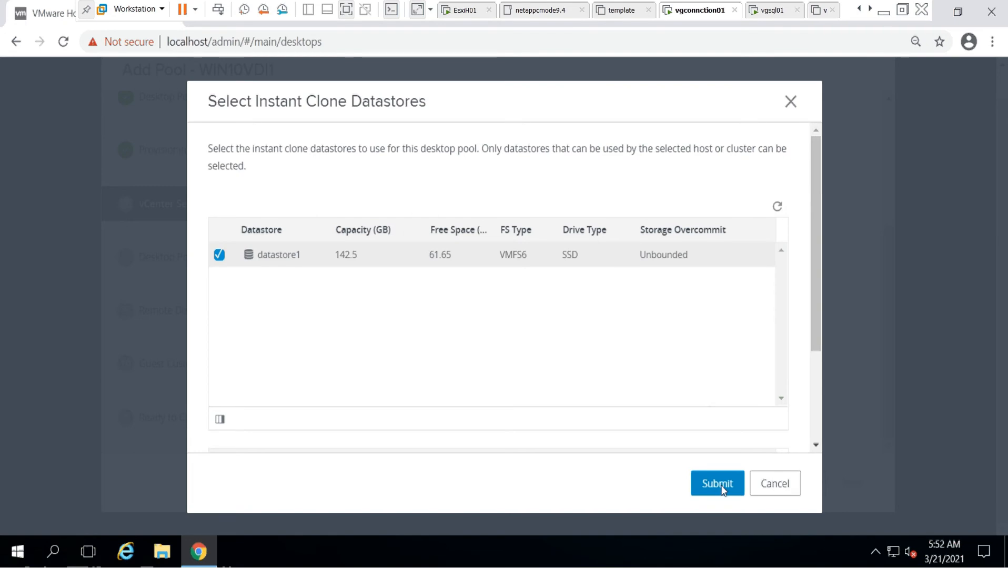
click(721, 484)
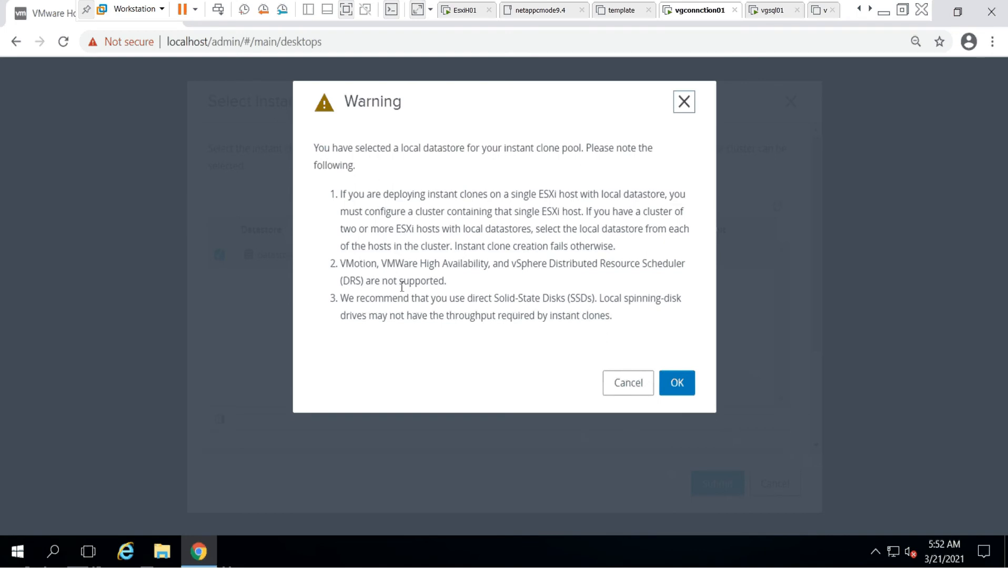
click(679, 384)
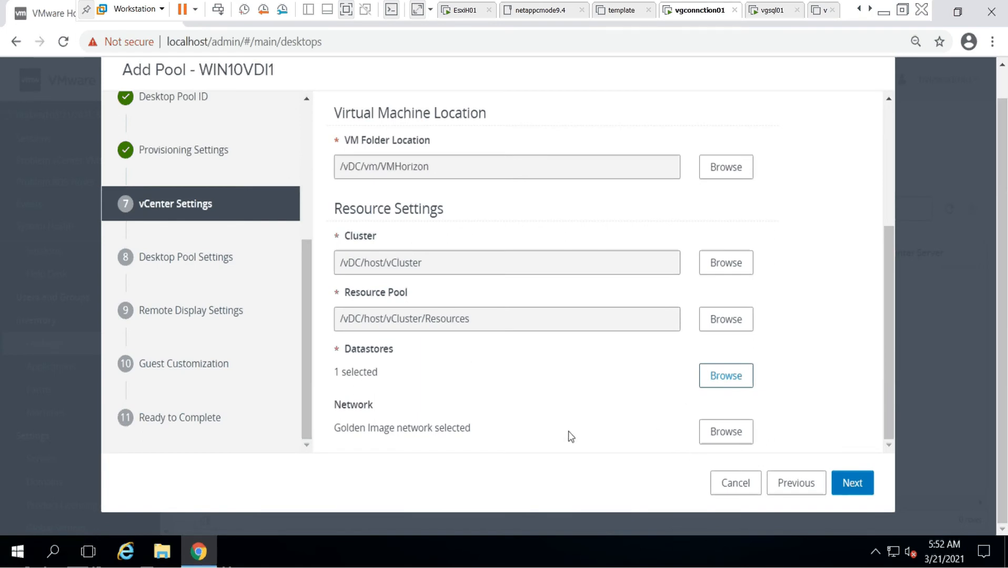
Keep using the network from the current golden image and accept the vCenter settings
click(718, 436)
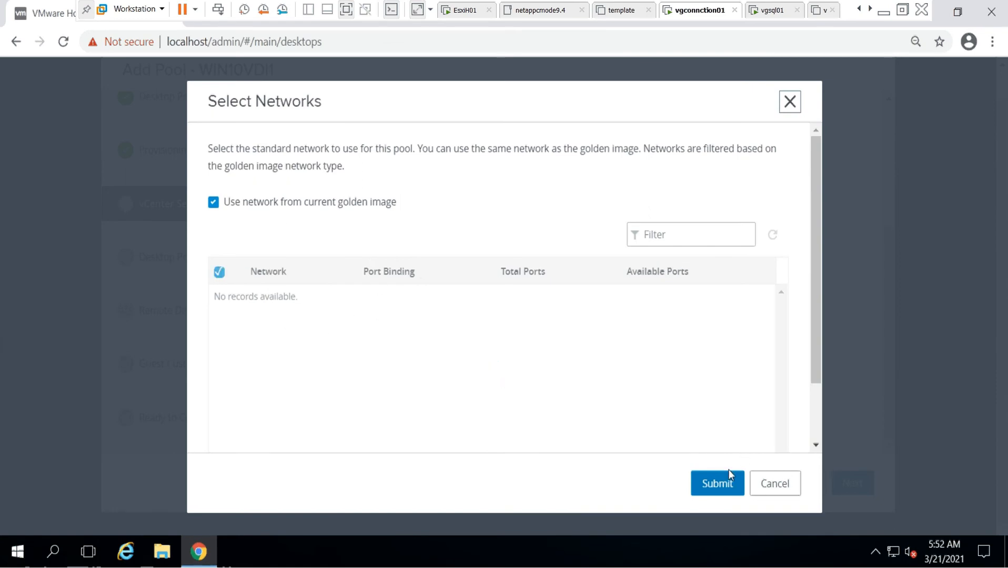
click(717, 484)
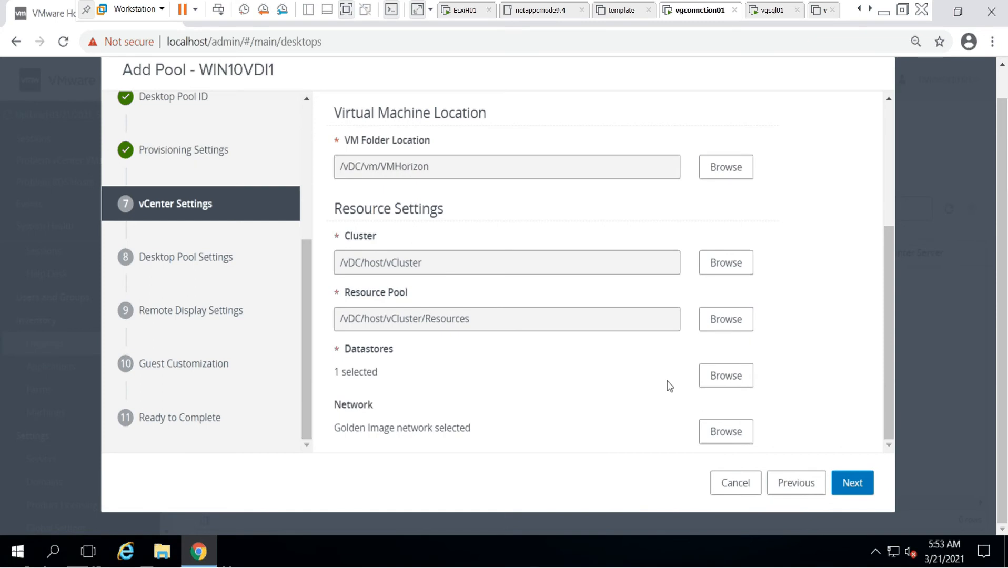
scroll(650, 362, up, 4)
scroll(650, 362, down, 4)
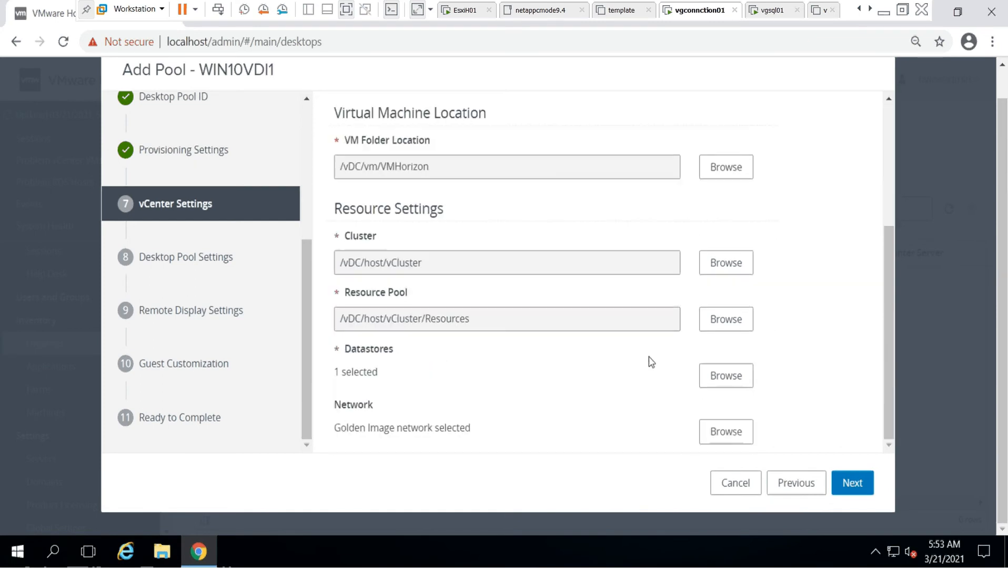
click(849, 484)
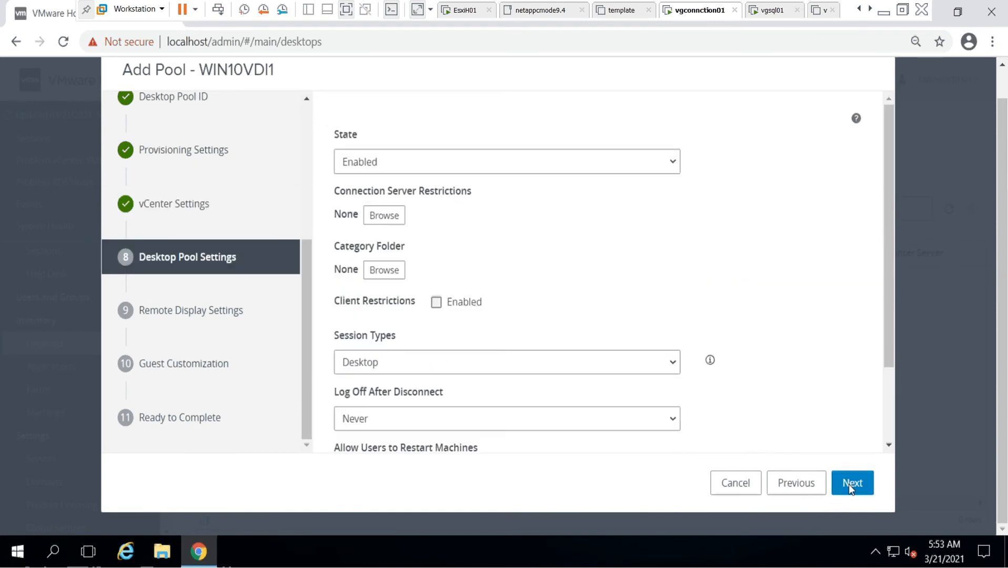
Keep the pool state Enabled and set Log Off After Disconnect to Immediately
scroll(604, 309, down, 2)
scroll(603, 309, up, 2)
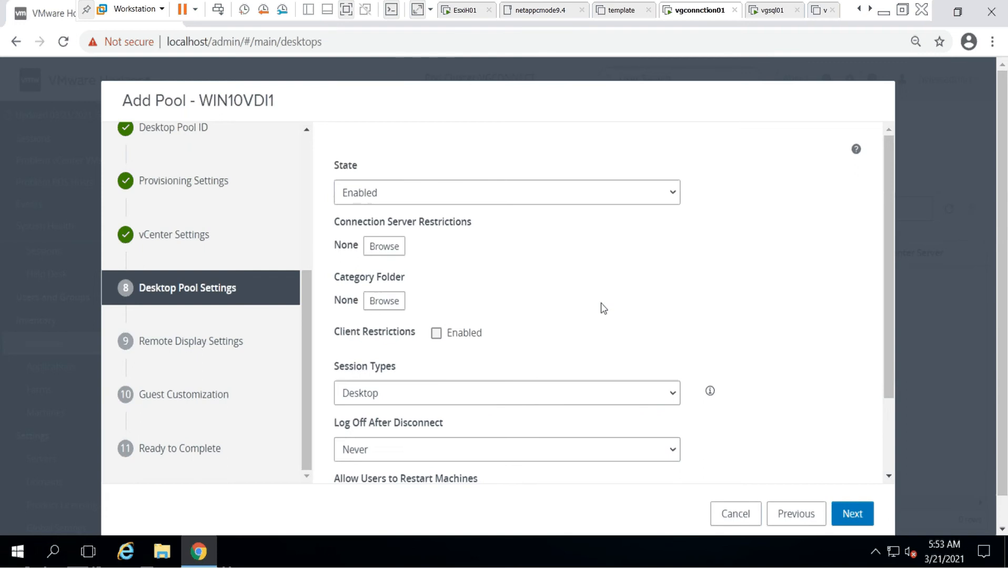
click(650, 196)
click(806, 224)
drag(890, 317, 897, 413)
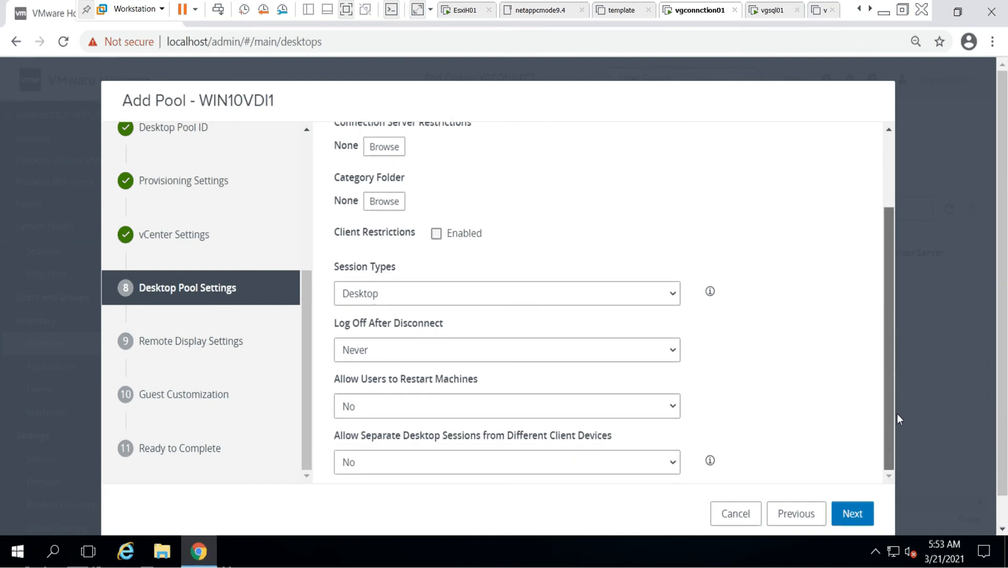
click(673, 351)
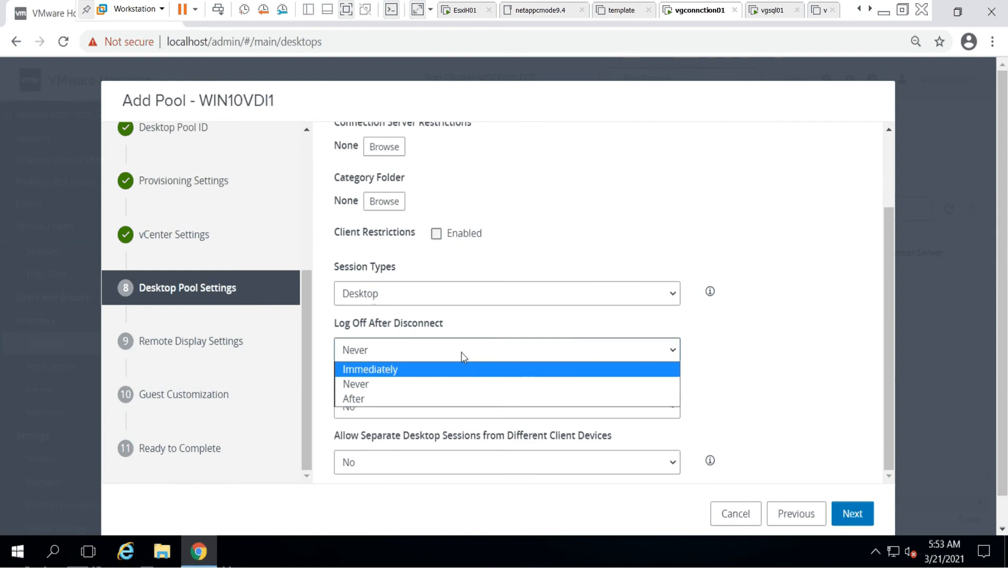
click(405, 370)
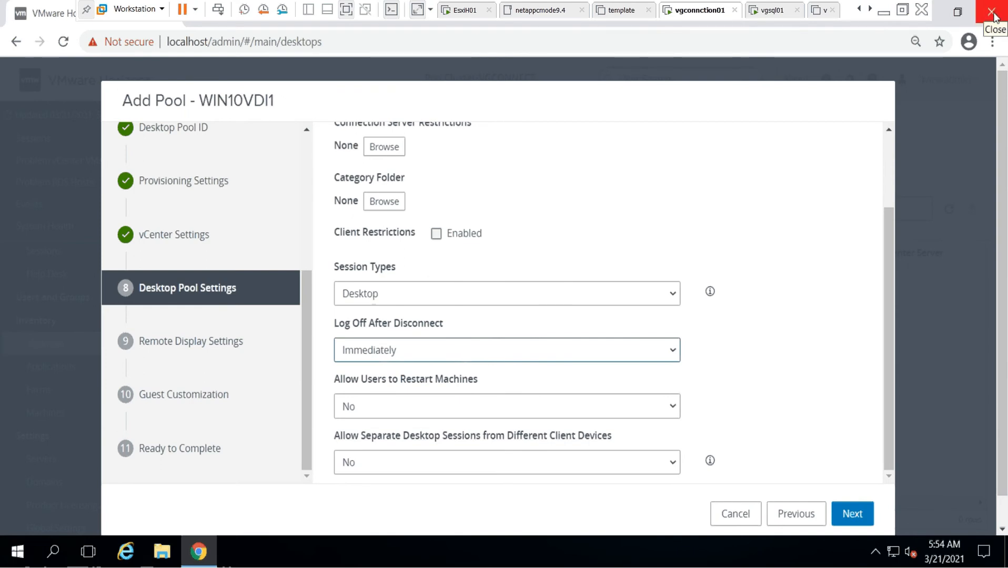
click(609, 354)
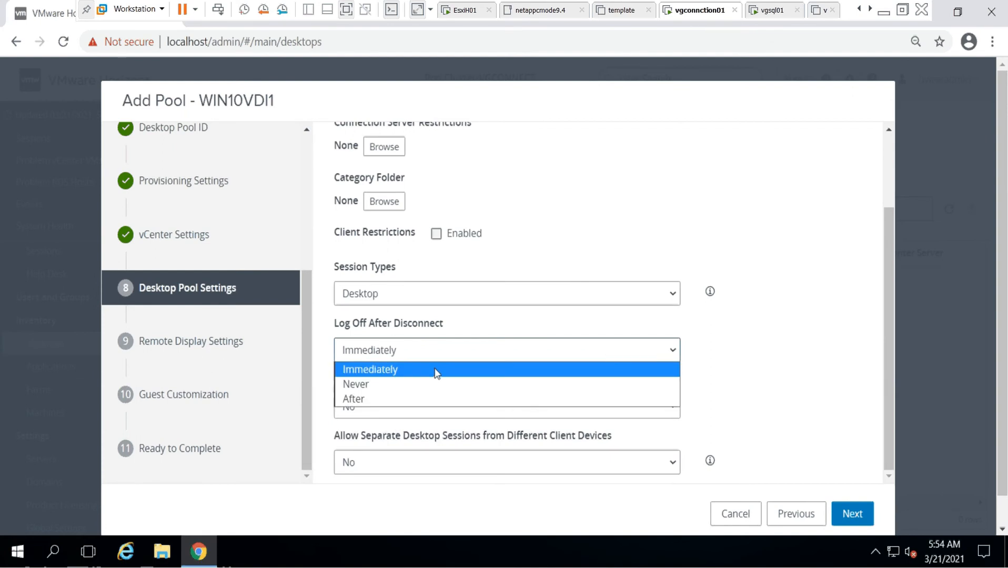
click(437, 369)
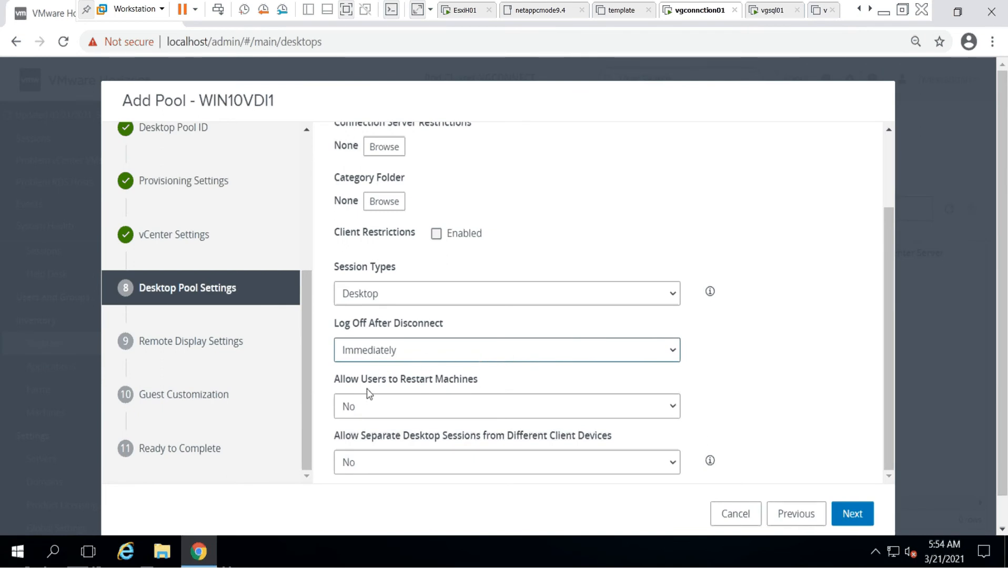
Keep separate desktop sessions from different client devices at No, enable client restrictions, and accept the desktop pool settings
click(885, 349)
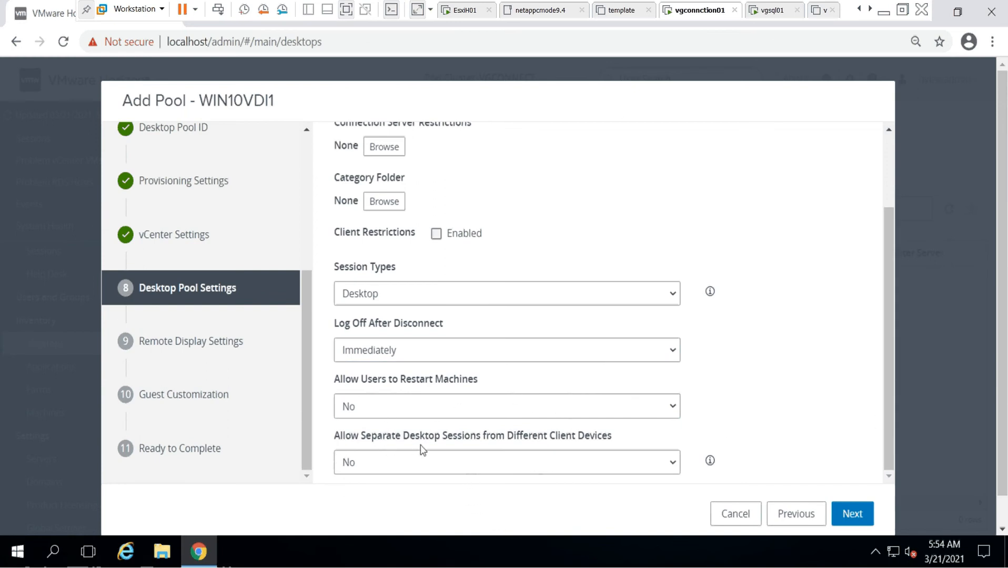
click(652, 462)
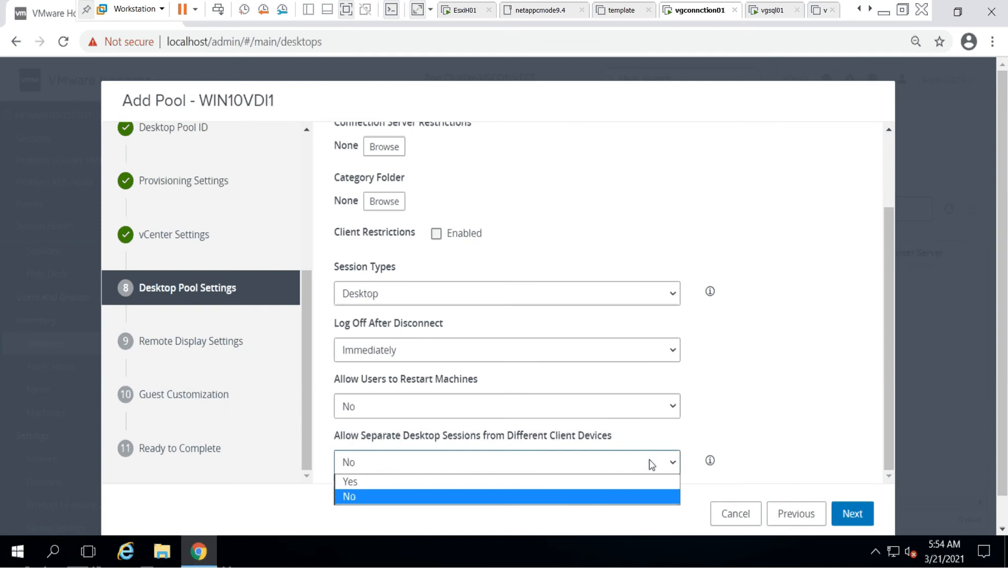
click(587, 498)
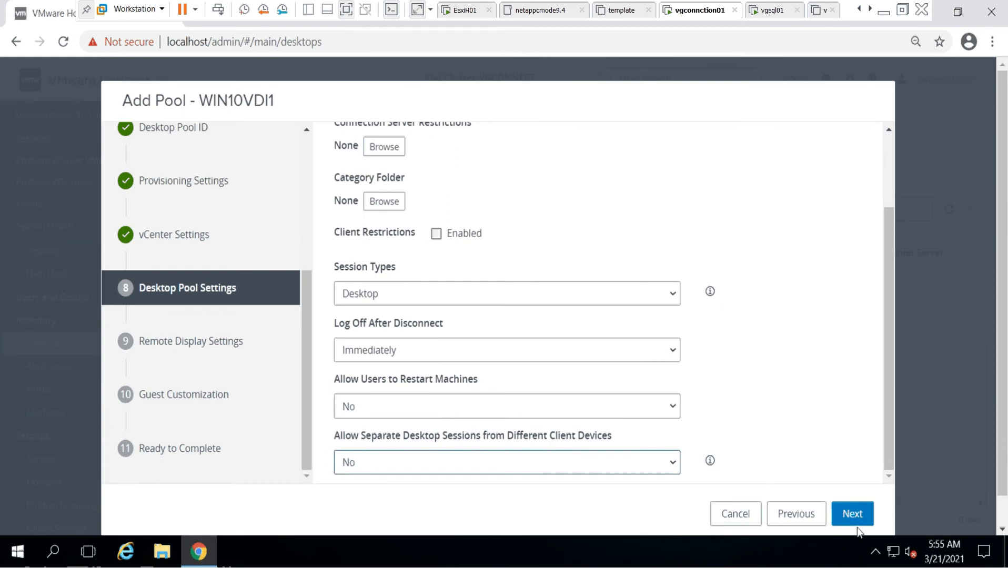
click(436, 234)
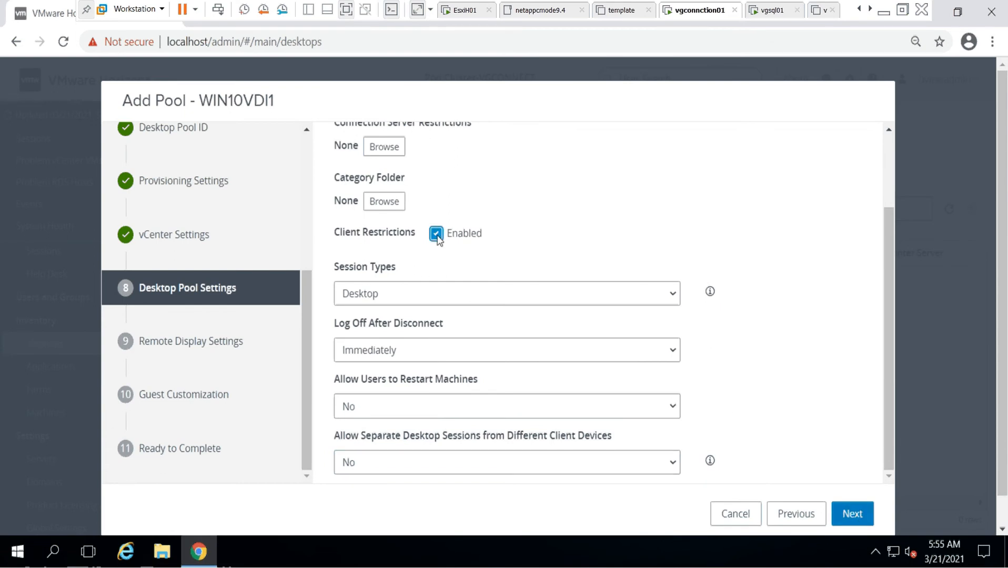
click(853, 514)
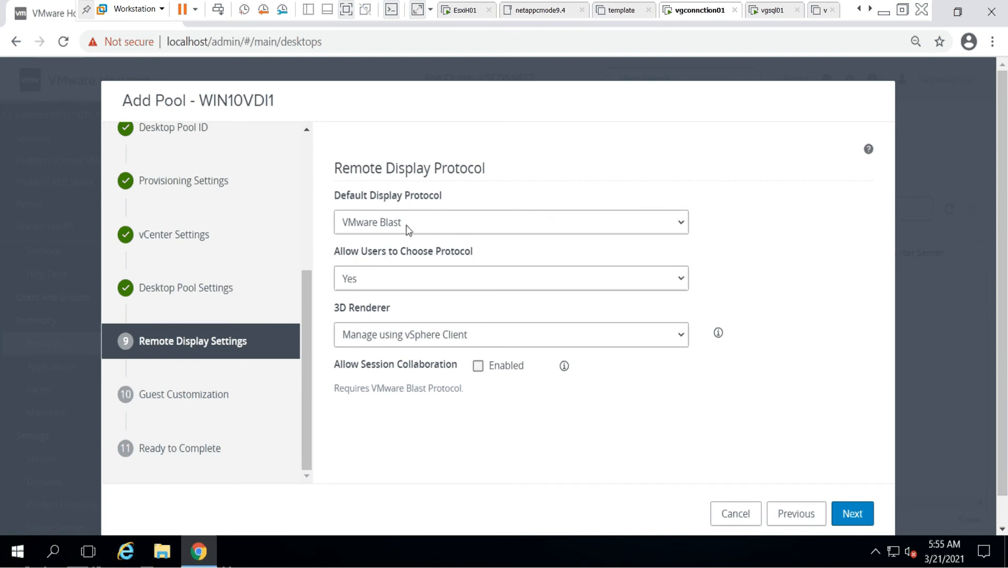
Keep VMware Blast as the pool's default display protocol
click(681, 223)
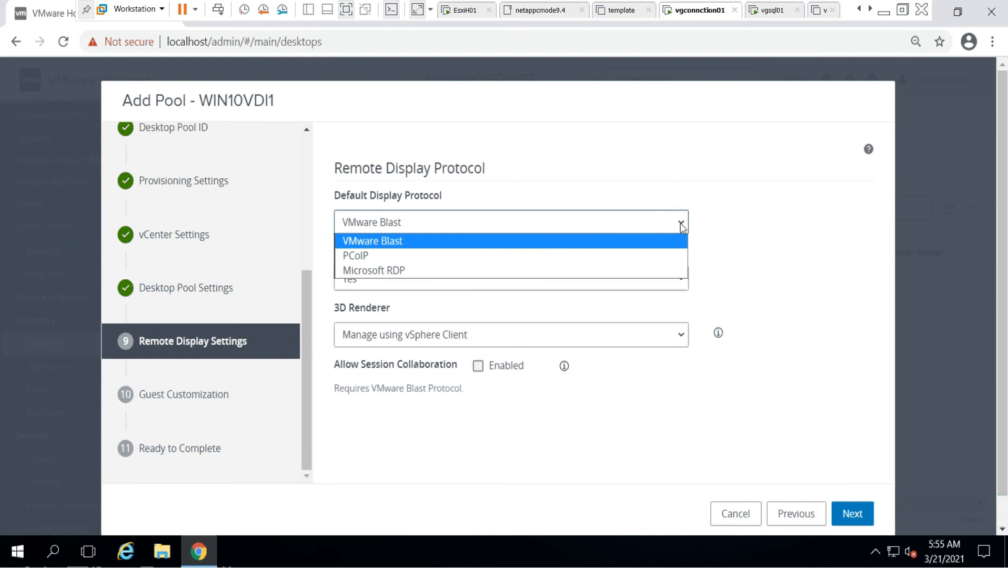
click(411, 243)
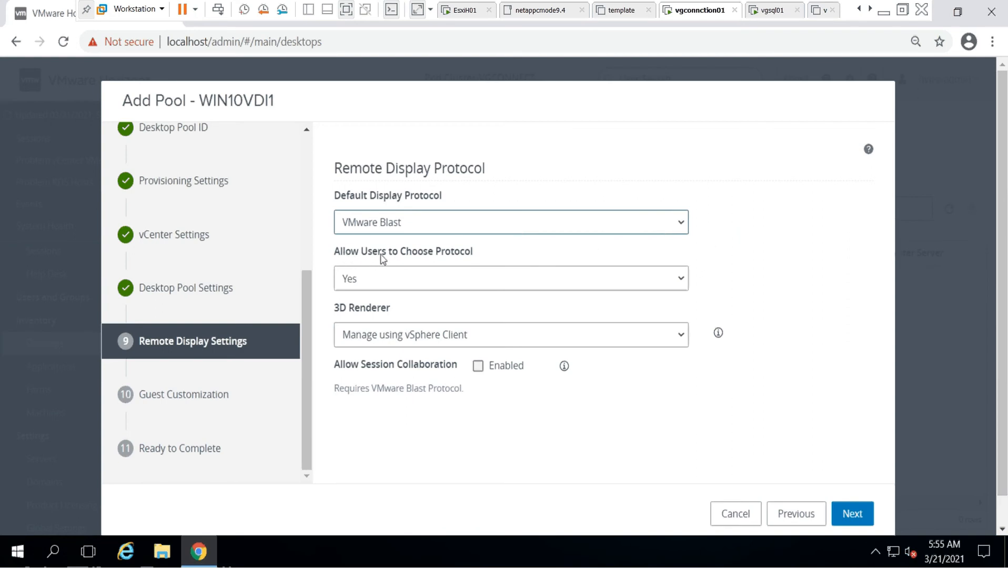
Keep letting users choose the protocol, leave the 3D renderer managed using vSphere Client, and accept the remote display settings
click(687, 283)
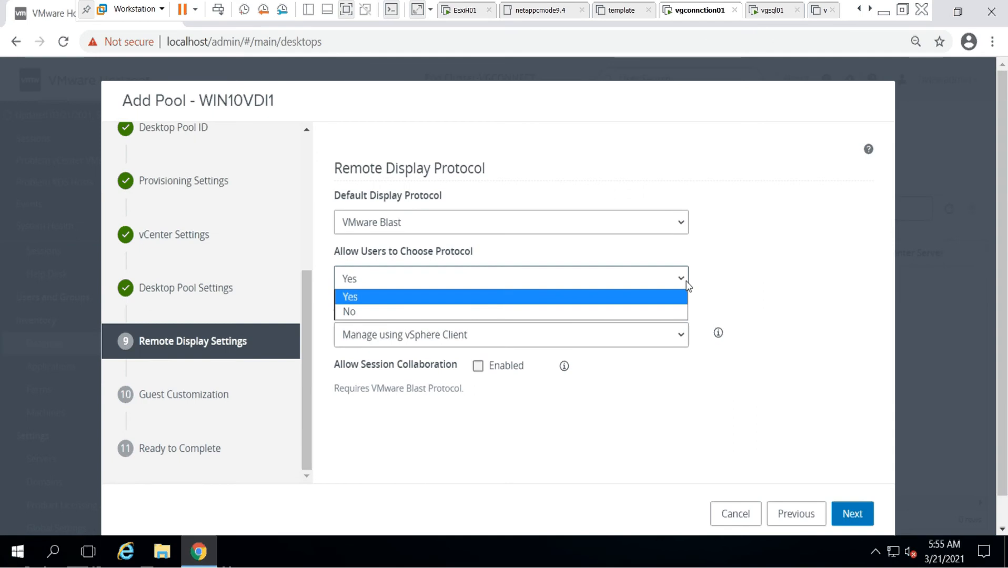
click(798, 266)
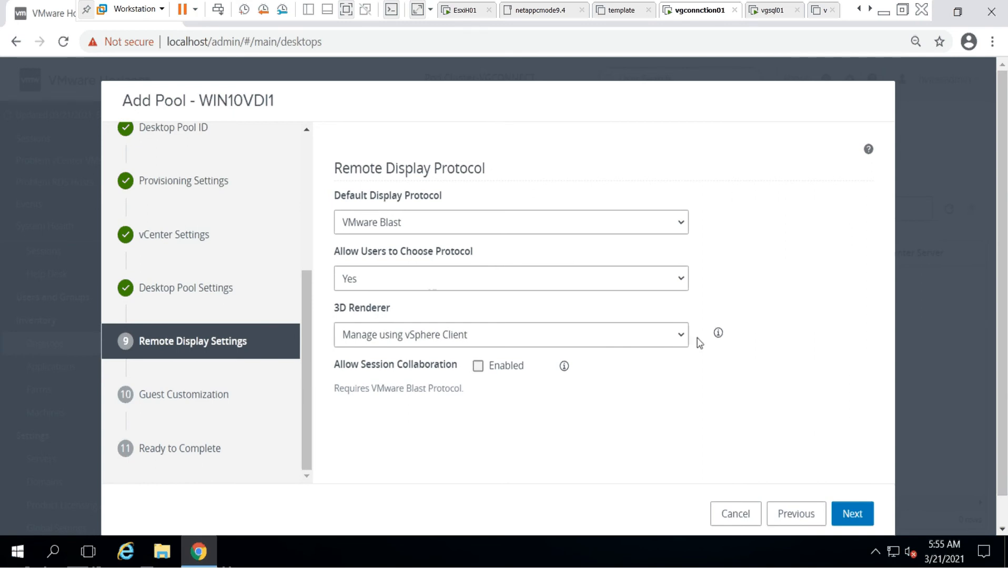
click(718, 334)
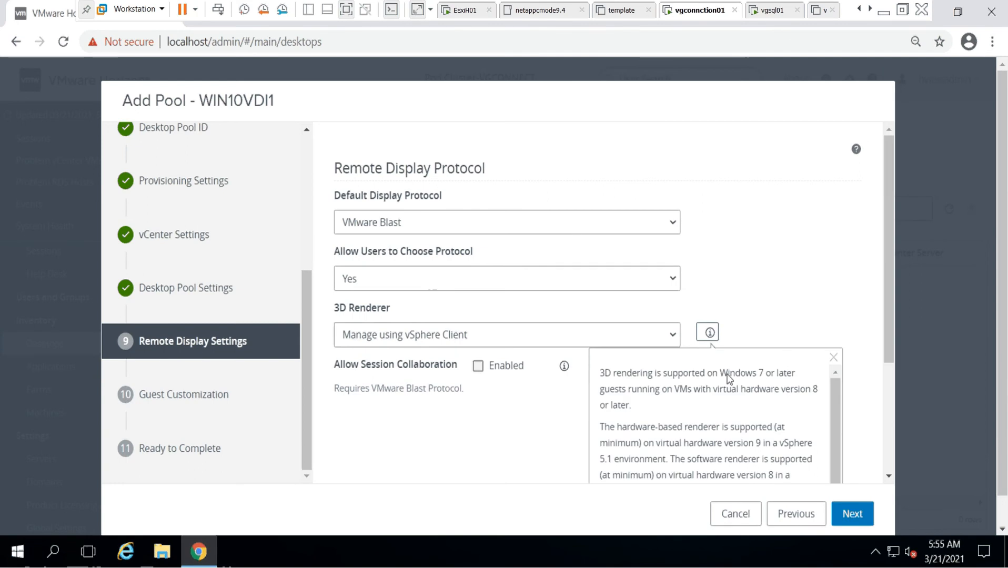
scroll(769, 411, down, 2)
scroll(780, 418, down, 3)
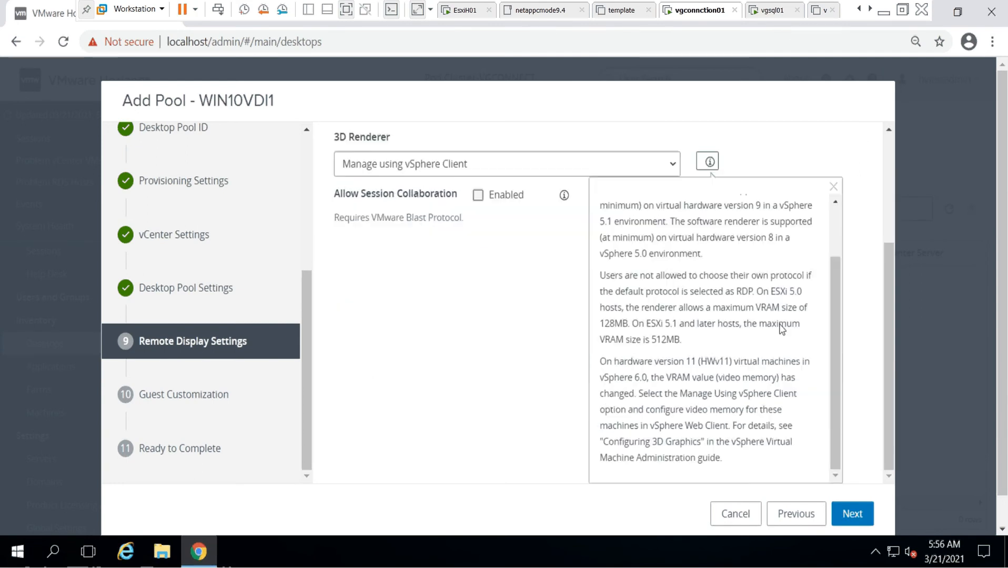
click(482, 342)
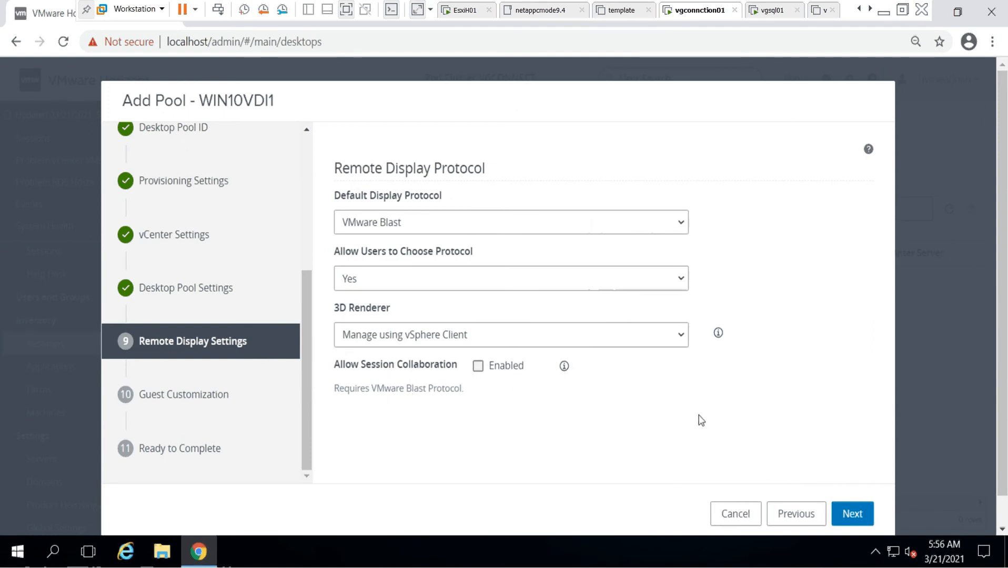
click(860, 516)
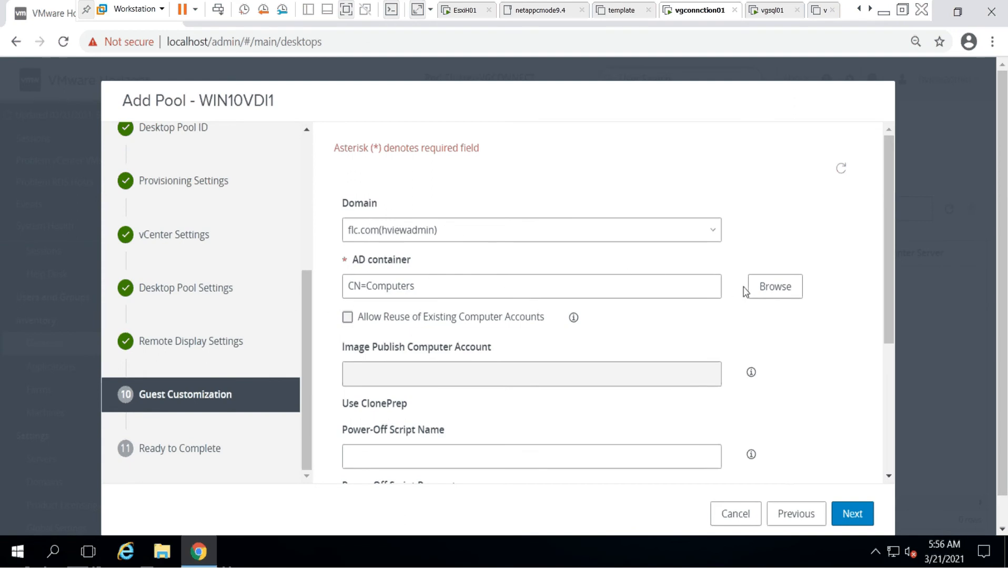
Choose OU=Horizon as the AD container, leave the ClonePrep script fields empty, and accept the guest customization
click(775, 287)
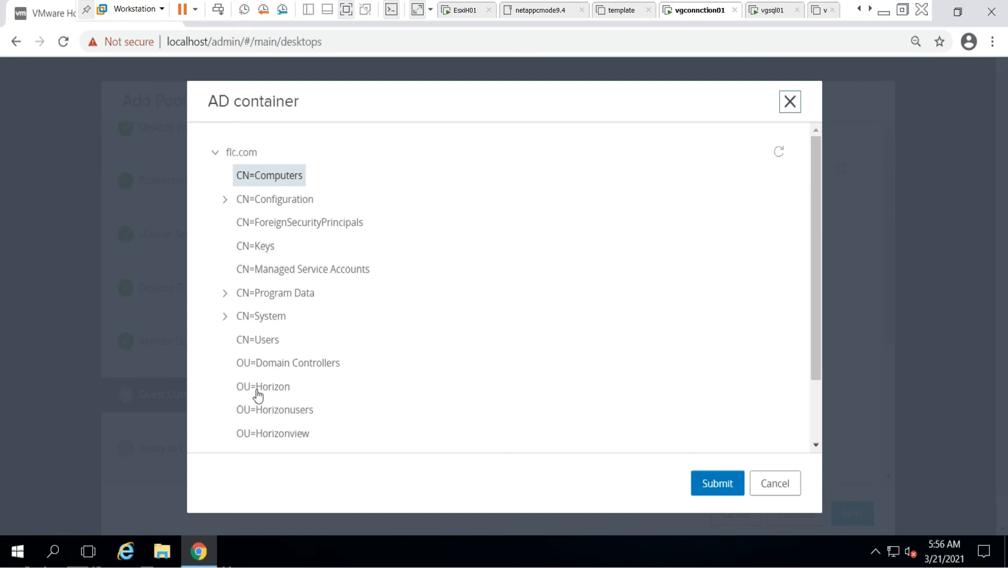
click(275, 393)
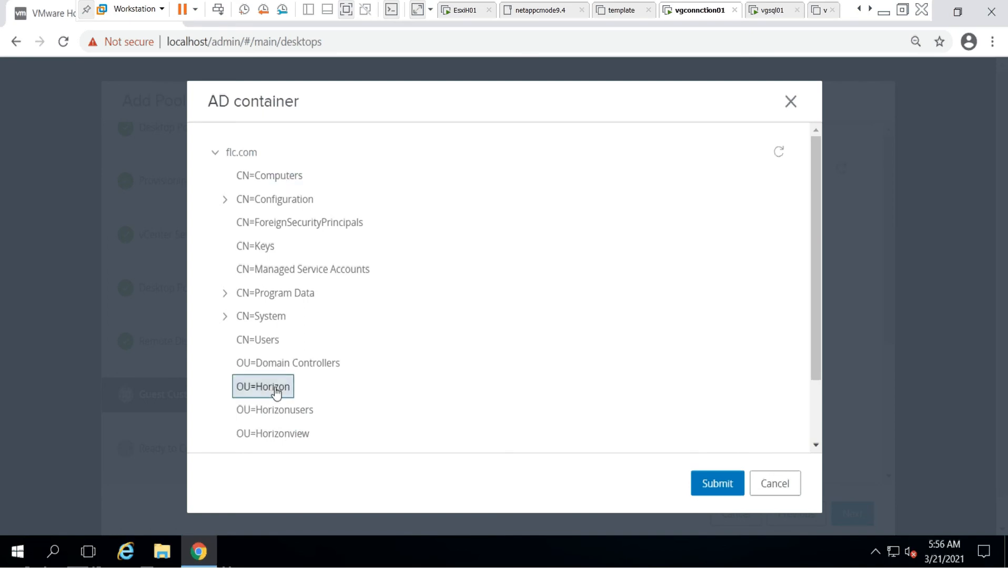
click(717, 483)
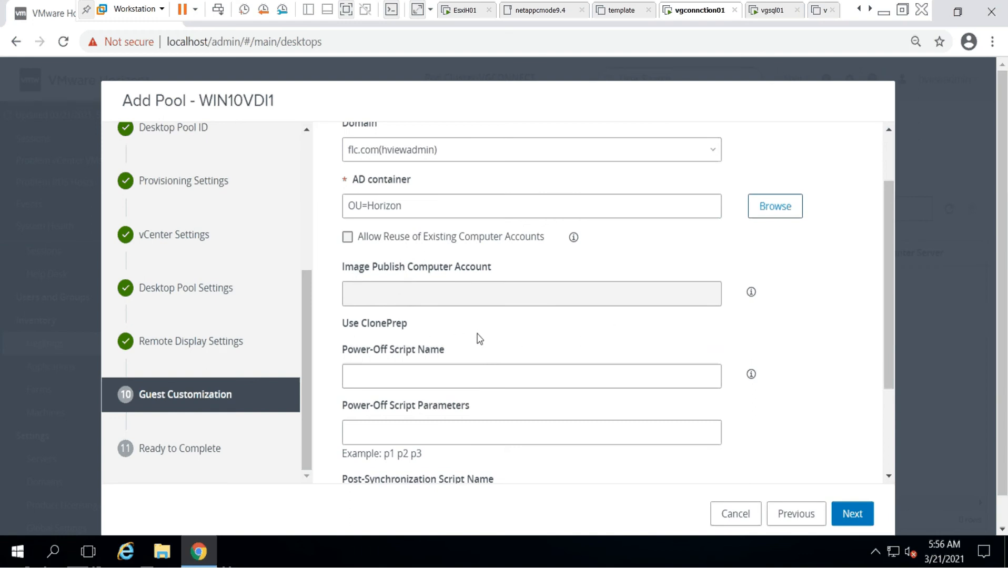
drag(892, 323, 896, 399)
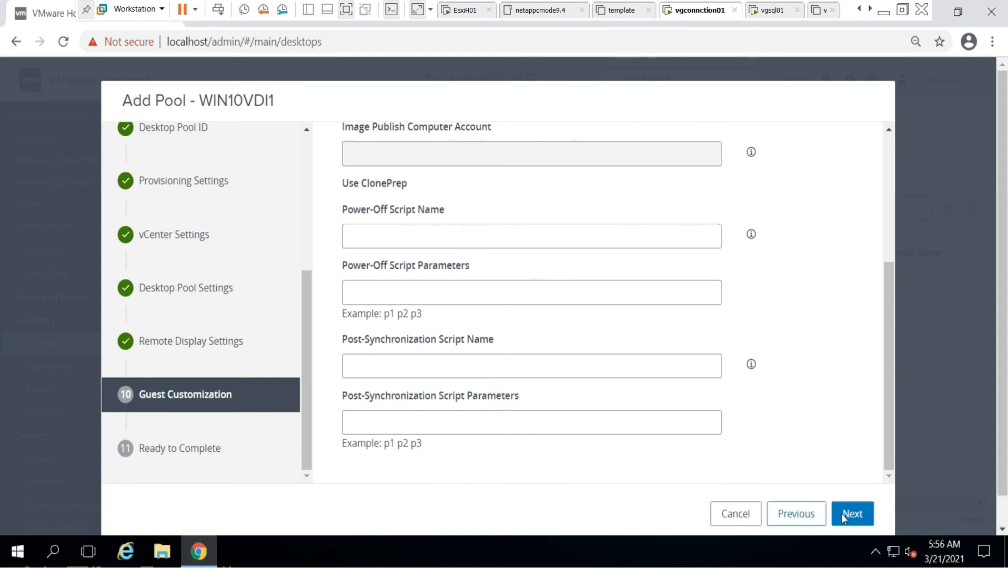
scroll(824, 455, up, 4)
scroll(827, 450, down, 4)
click(854, 514)
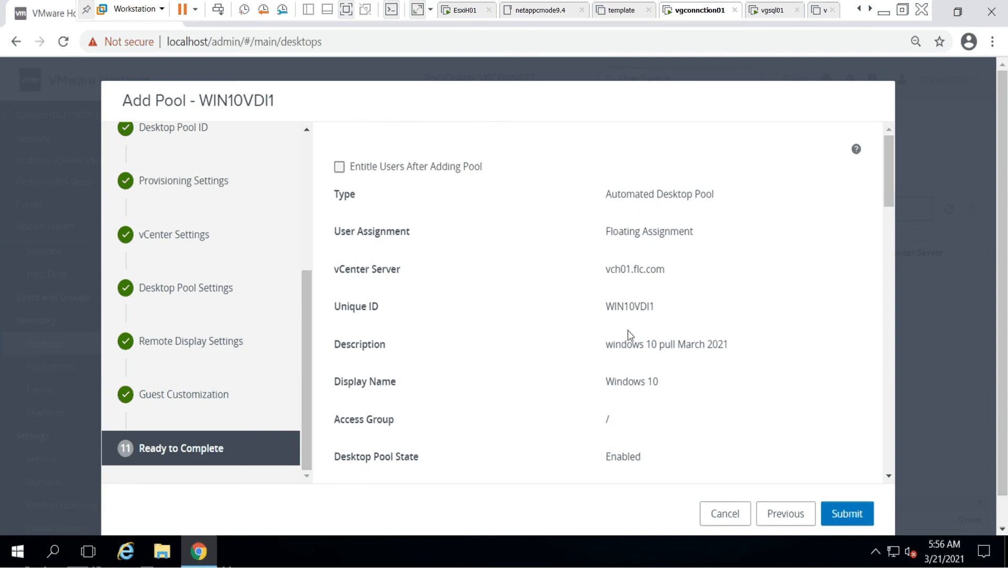
Enable entitling users after the pool is added, review the pool summary, and submit the new pool
click(340, 168)
scroll(463, 250, down, 5)
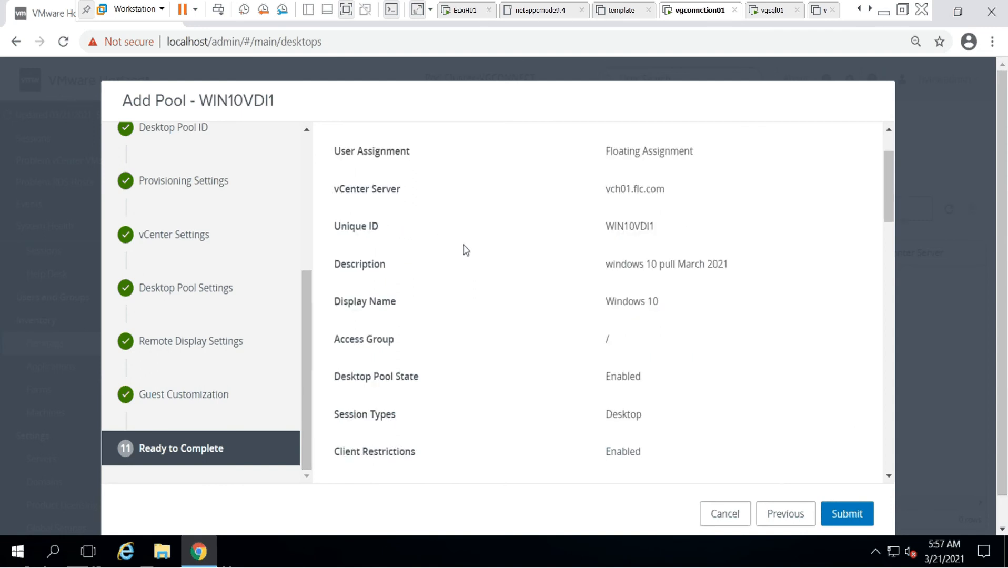
scroll(463, 250, down, 8)
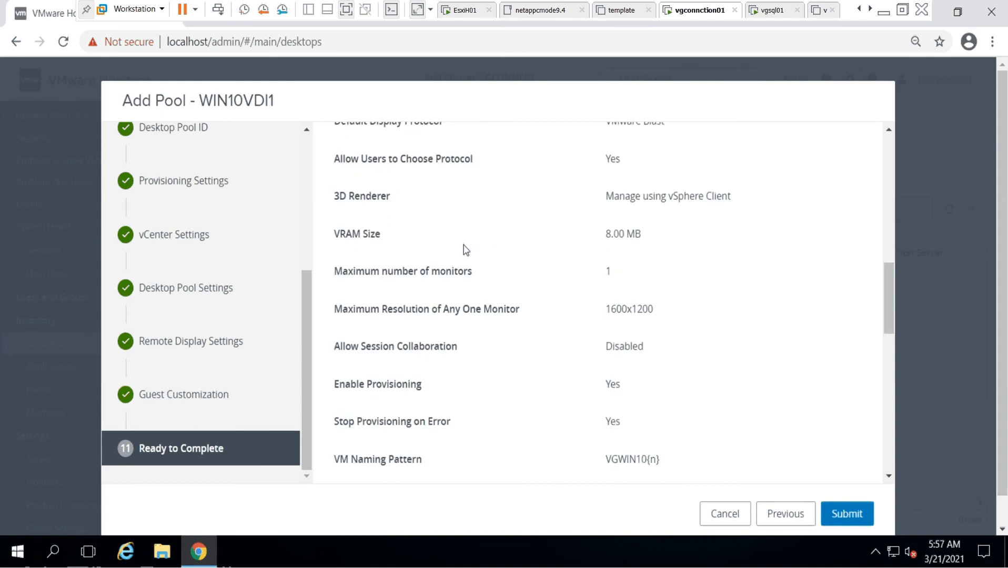
scroll(466, 250, down, 14)
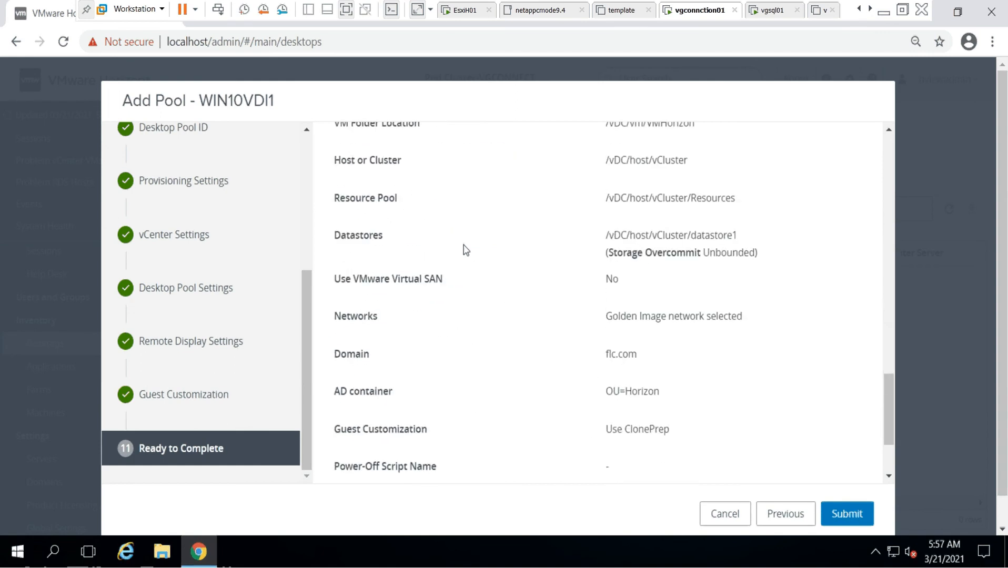
scroll(464, 250, down, 1)
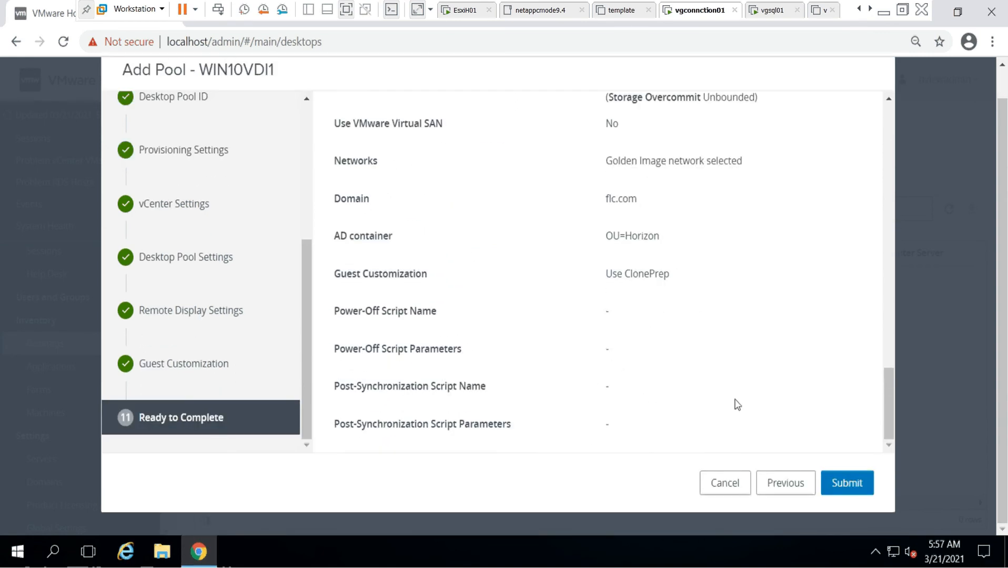
click(848, 485)
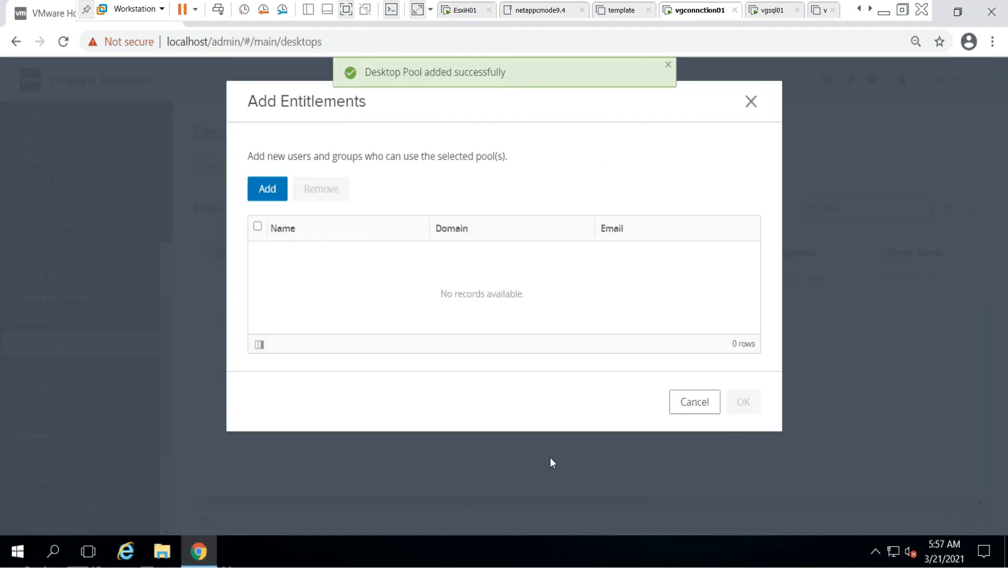
Search the entire directory for "domain users" and add the Domain Users group to the pool's entitlements
click(267, 190)
click(672, 223)
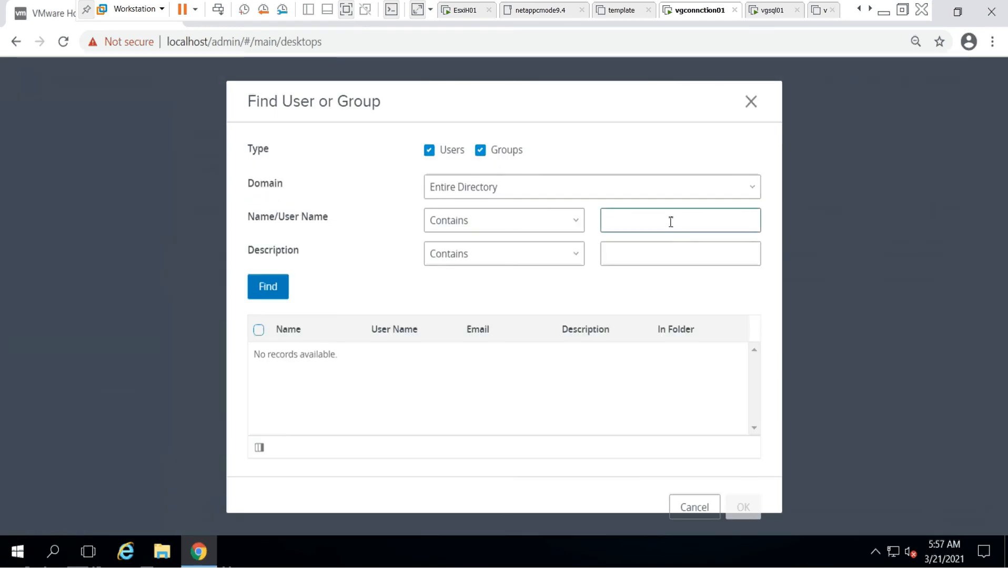
text(domain users)
click(265, 289)
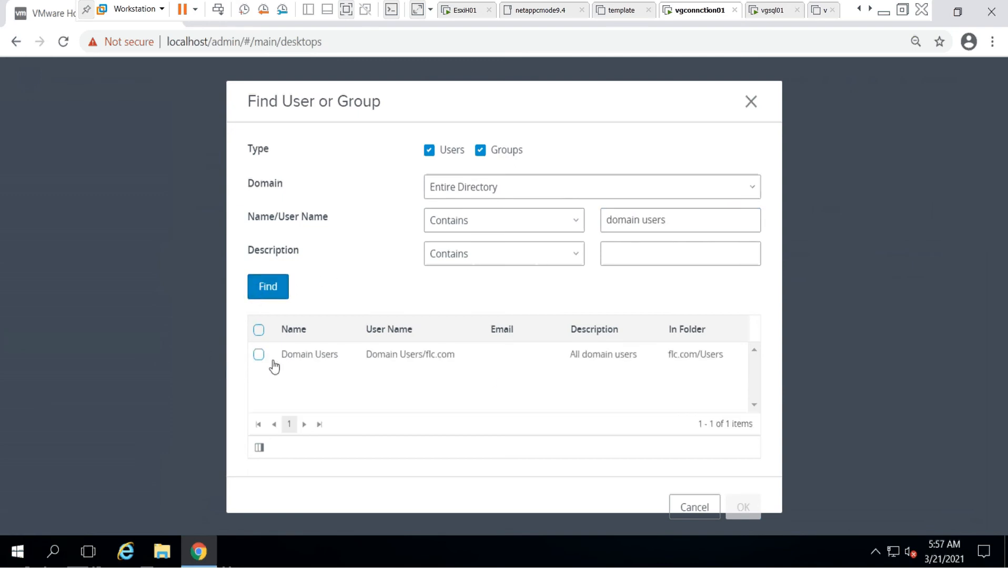
click(259, 355)
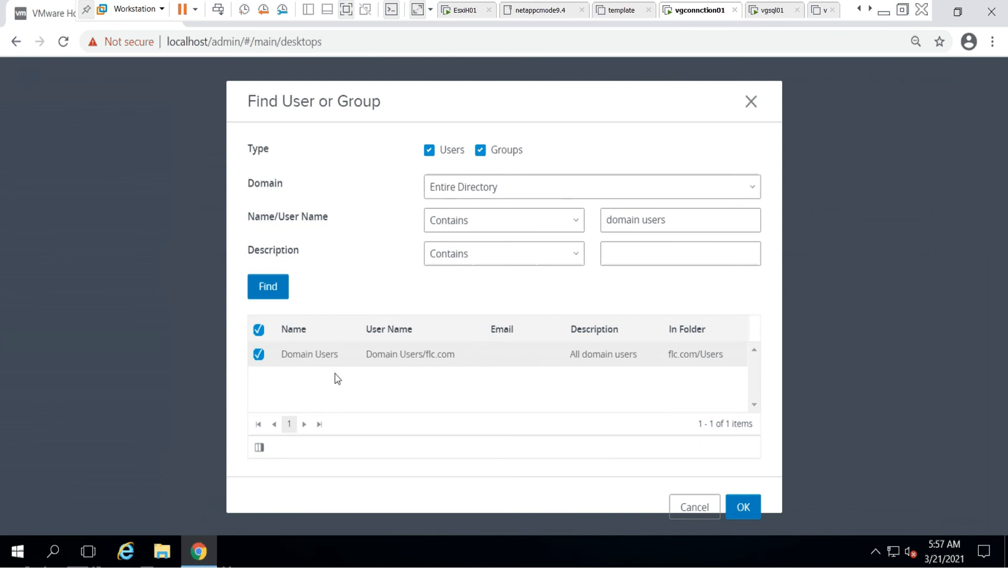
click(743, 506)
Search for "domain admins", add the Domain Admins group to the entitlements, and confirm the entitlements for both groups
click(268, 190)
click(651, 221)
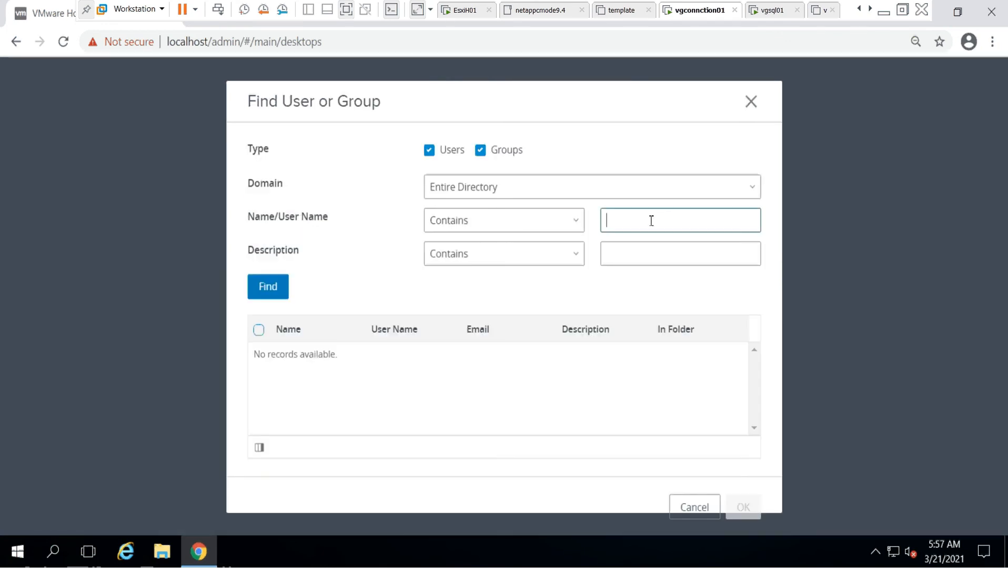
text(domain admins)
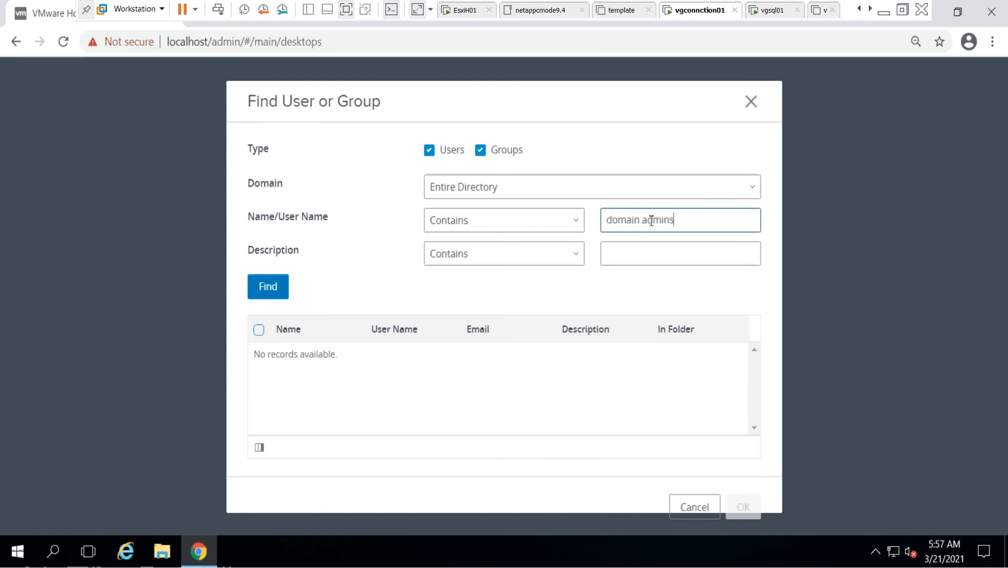
click(262, 286)
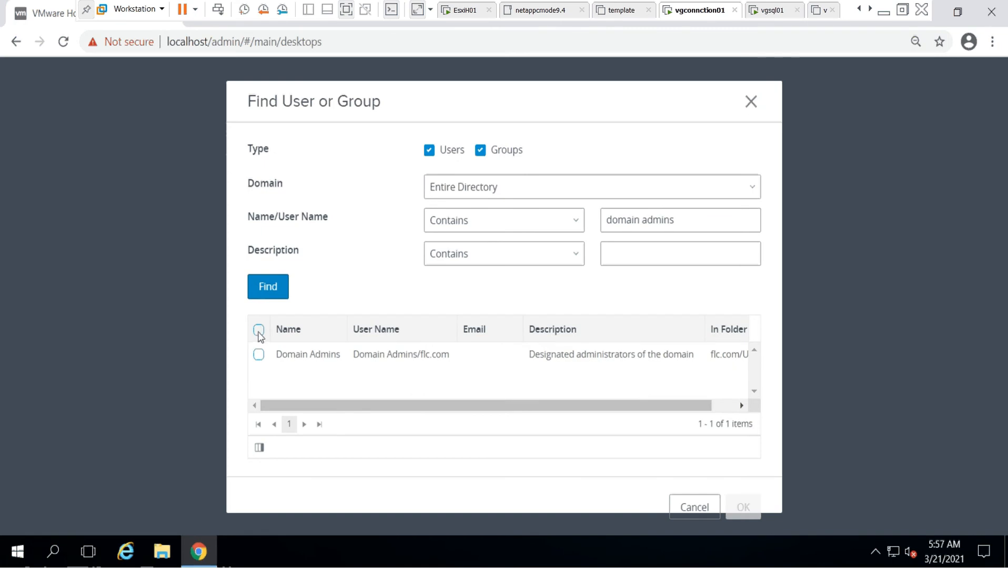
click(257, 331)
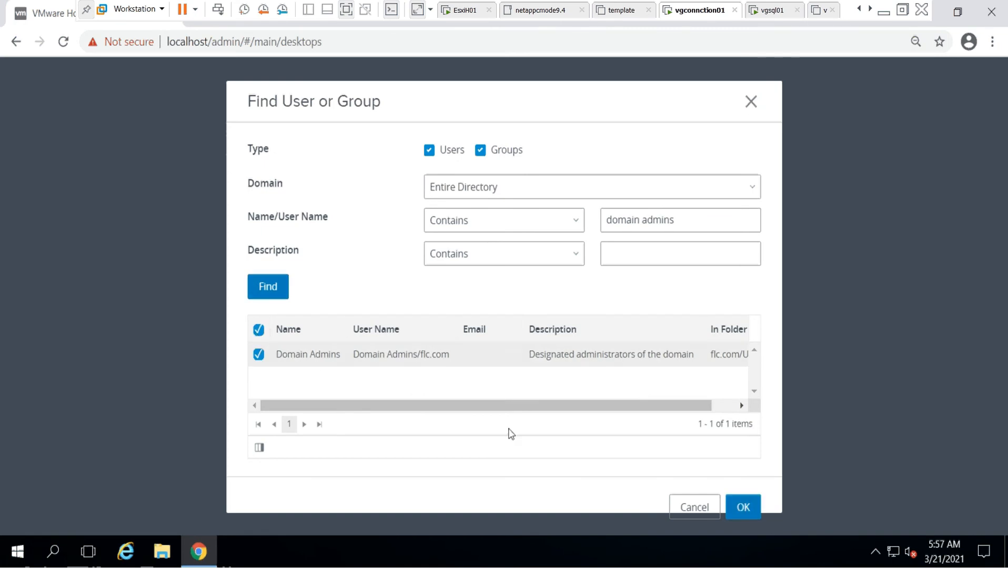
click(749, 505)
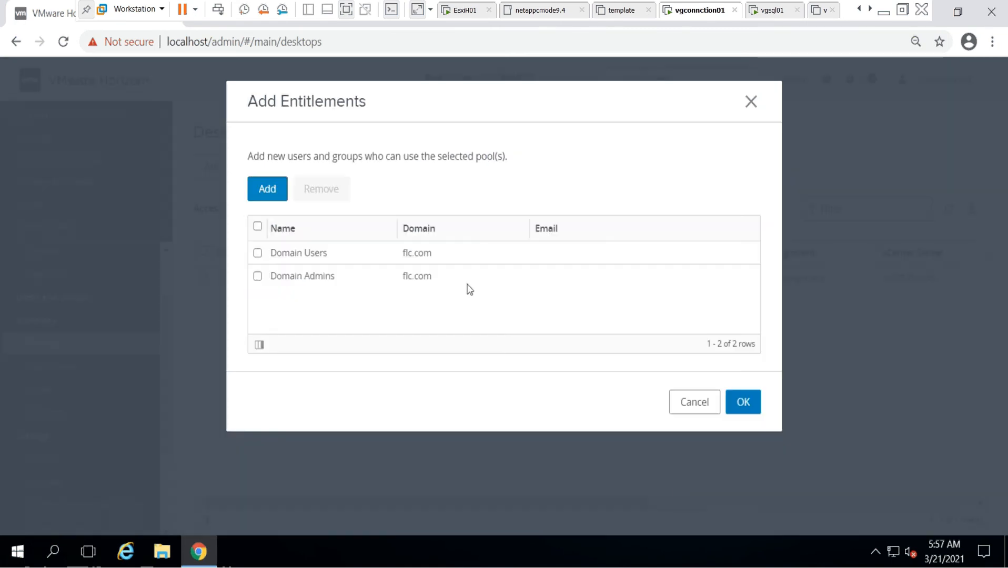
click(257, 226)
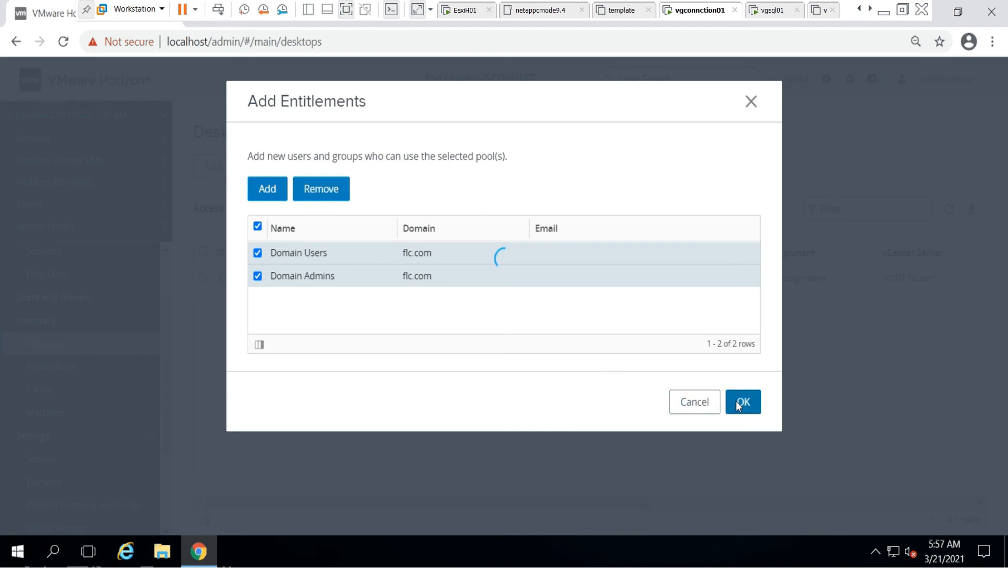
click(739, 402)
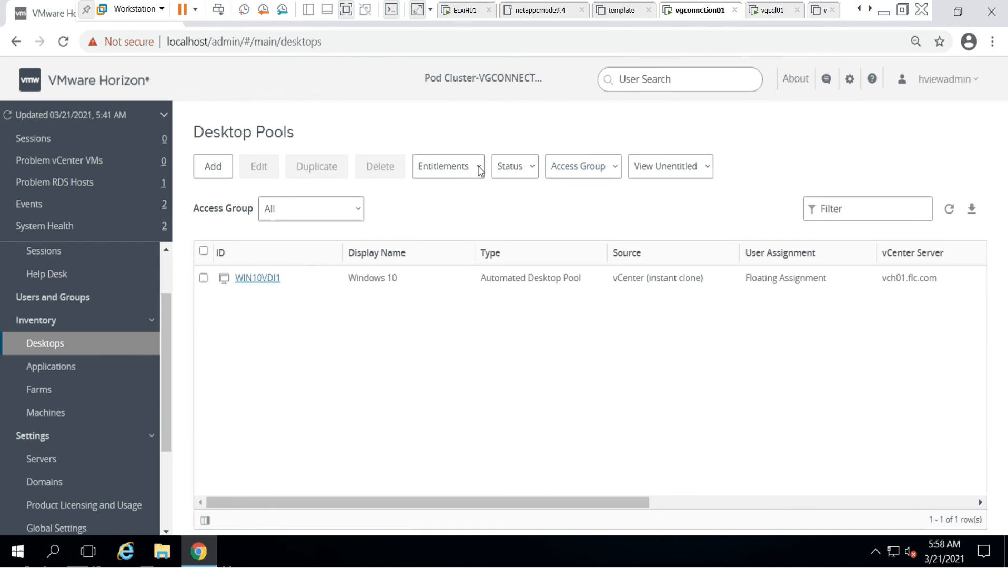
Select the WIN10VDI1 pool and examine its available status, unentitled view, access group and entitlement options
click(519, 168)
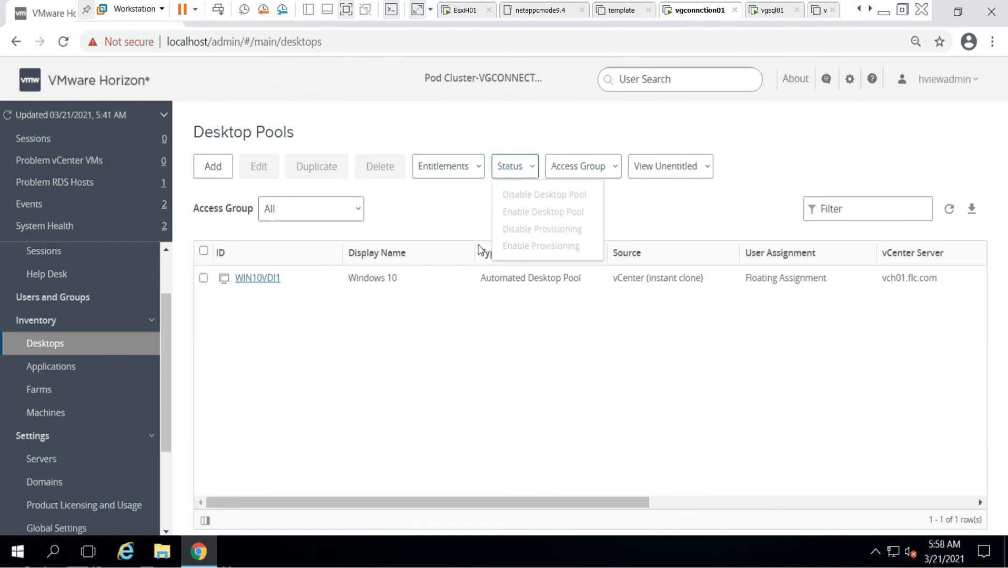
click(477, 333)
click(203, 278)
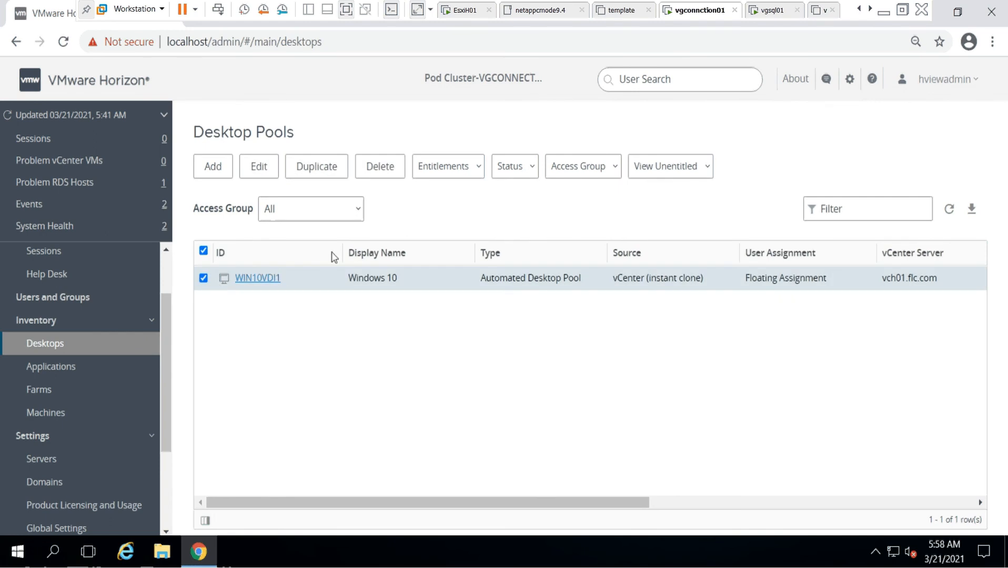
click(530, 174)
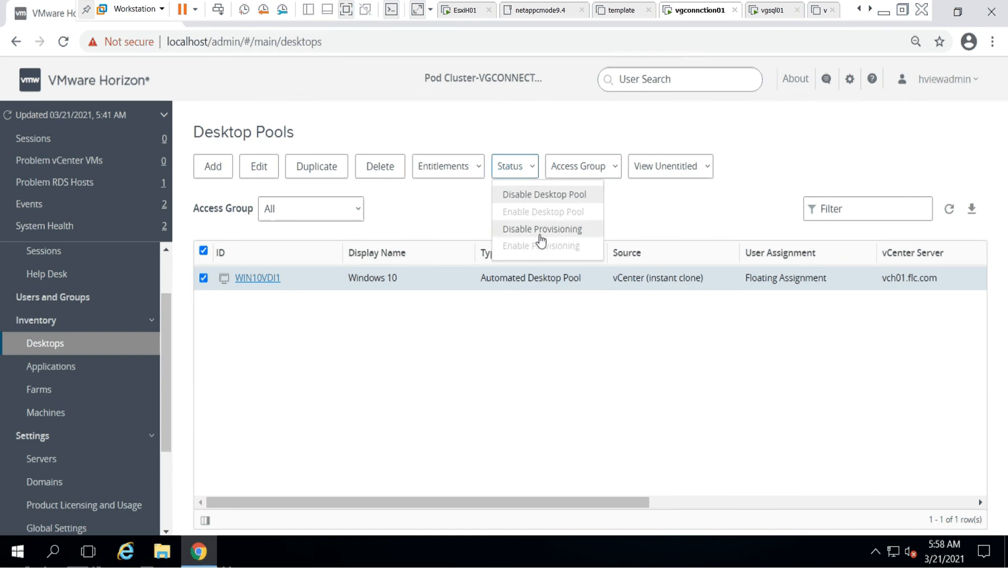
click(676, 386)
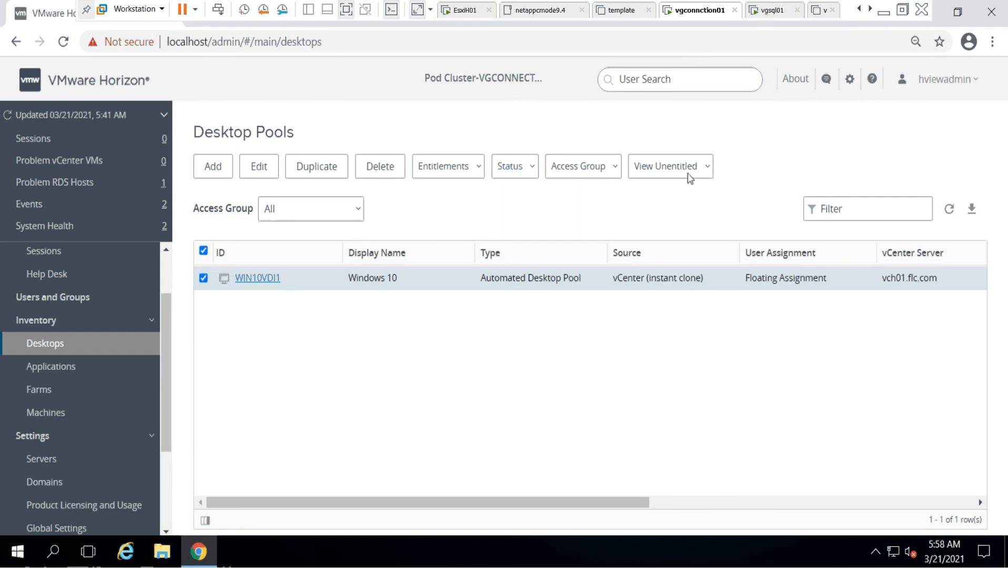
click(684, 173)
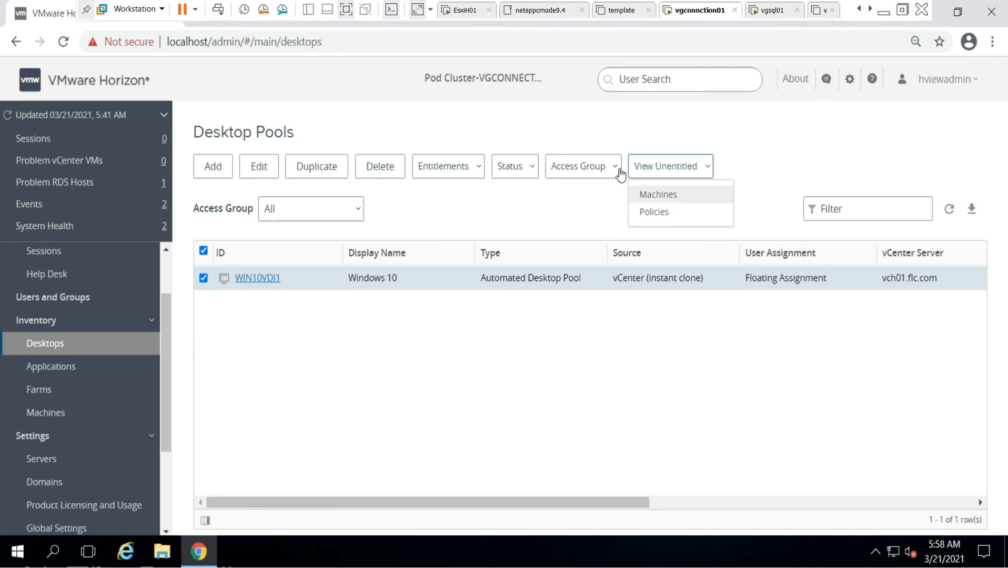
click(616, 174)
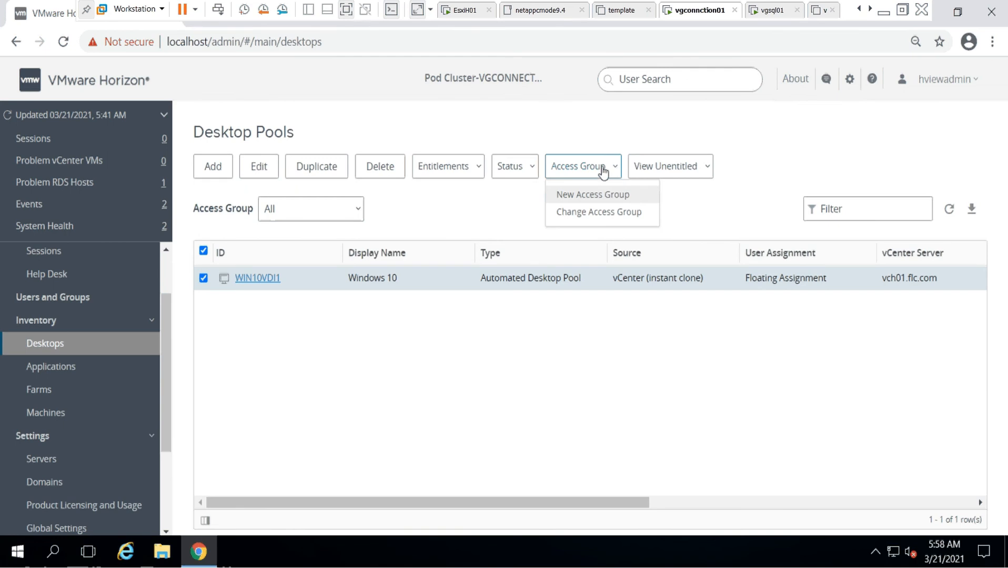
click(477, 171)
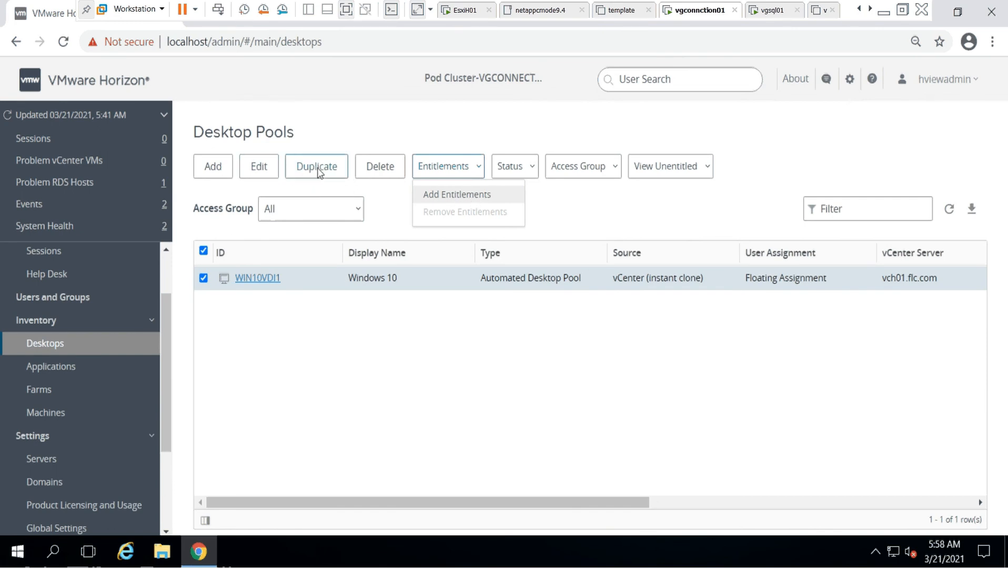
Open the WIN10VDI1 pool for editing, review its general, desktop pool, provisioning and vCenter settings, and leave without changes
click(264, 168)
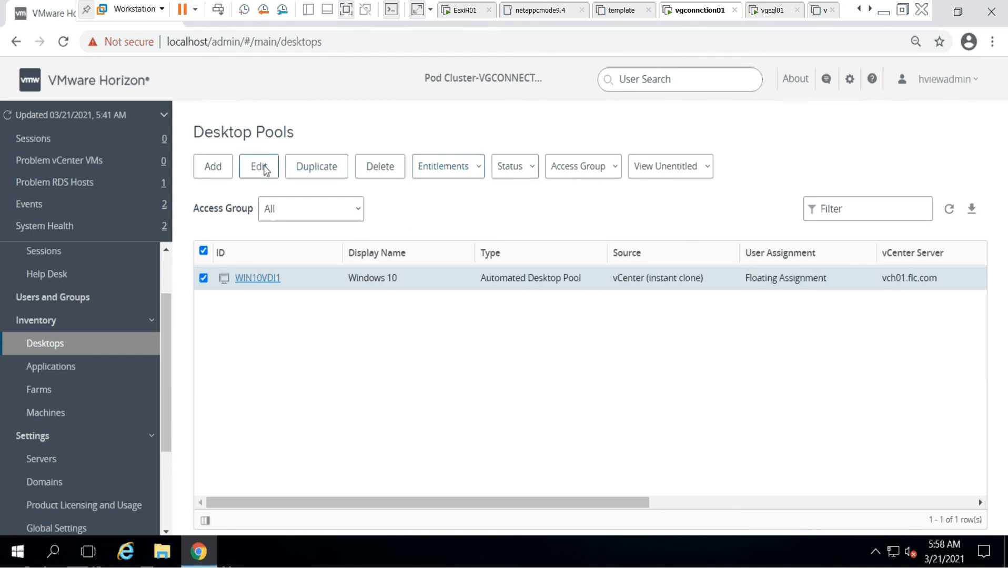
scroll(451, 242, down, 5)
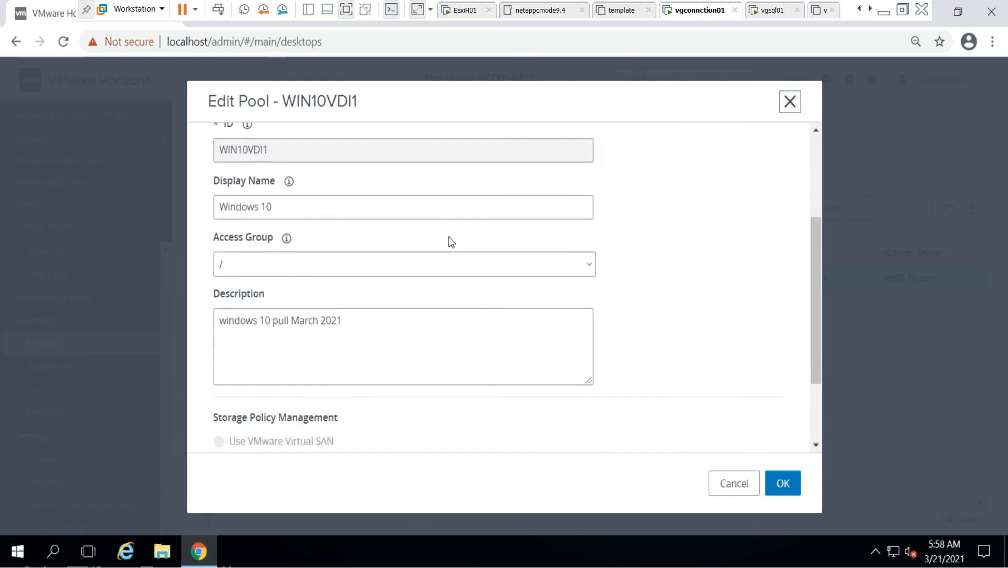
scroll(451, 242, up, 5)
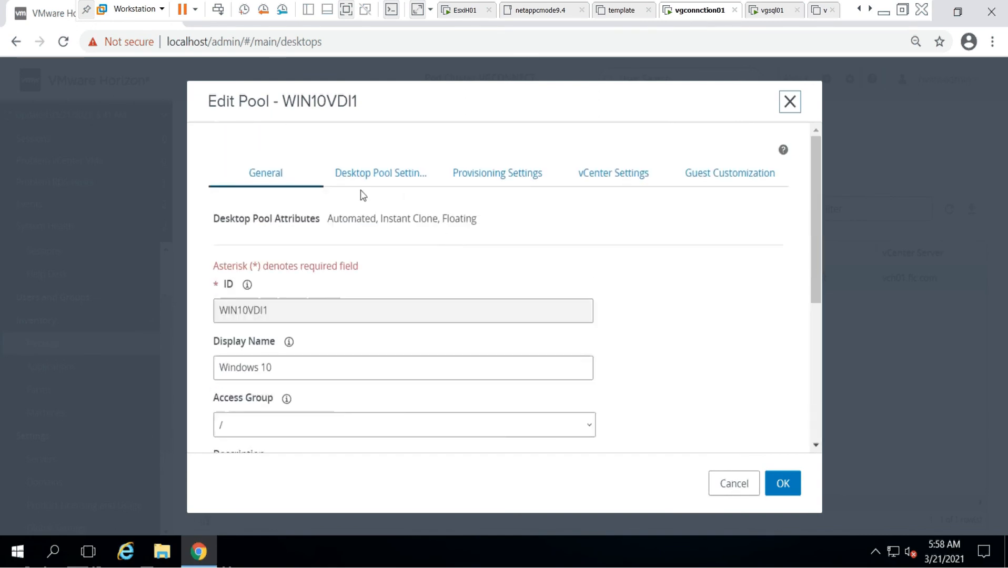
click(377, 175)
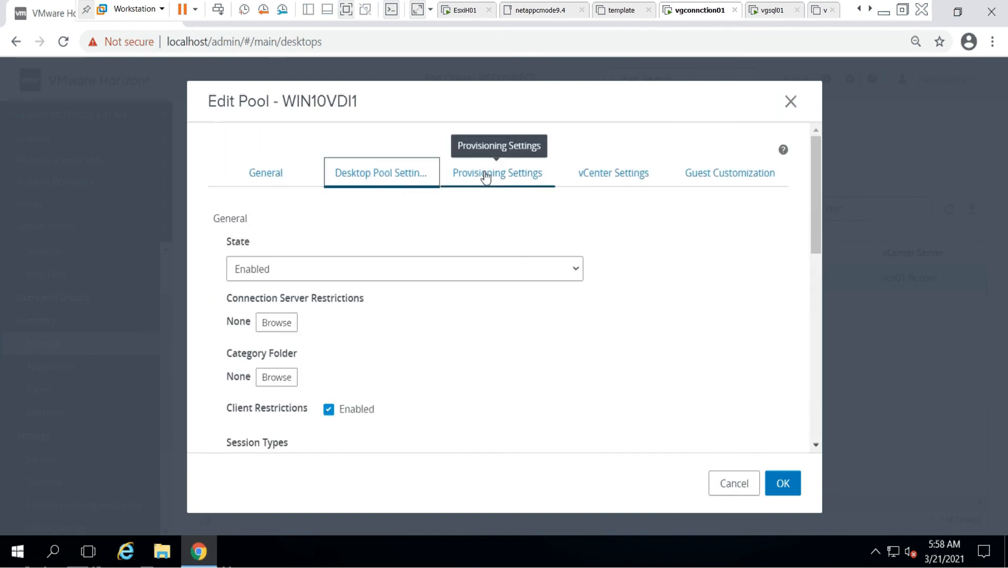
click(505, 175)
click(608, 175)
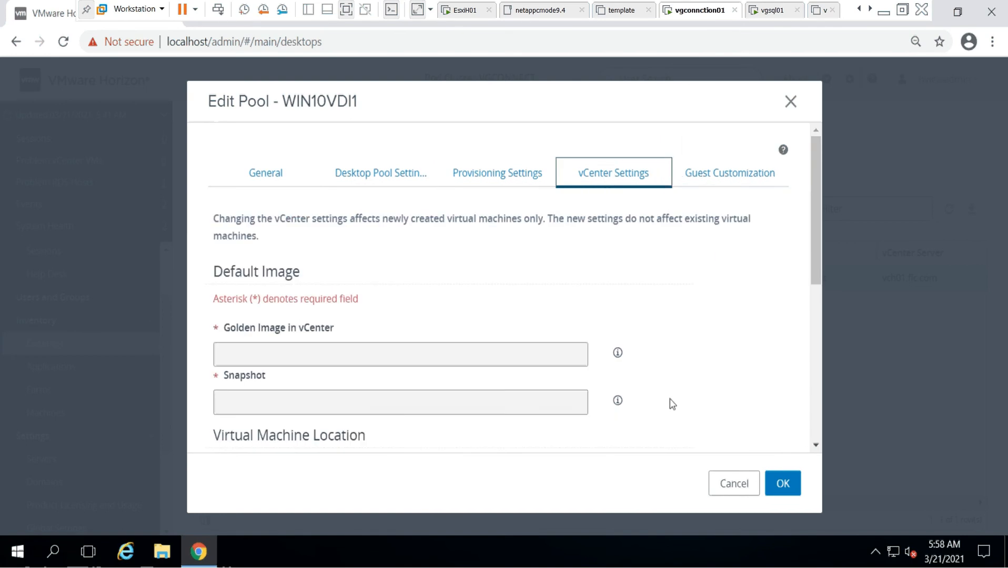
scroll(673, 404, down, 10)
click(732, 484)
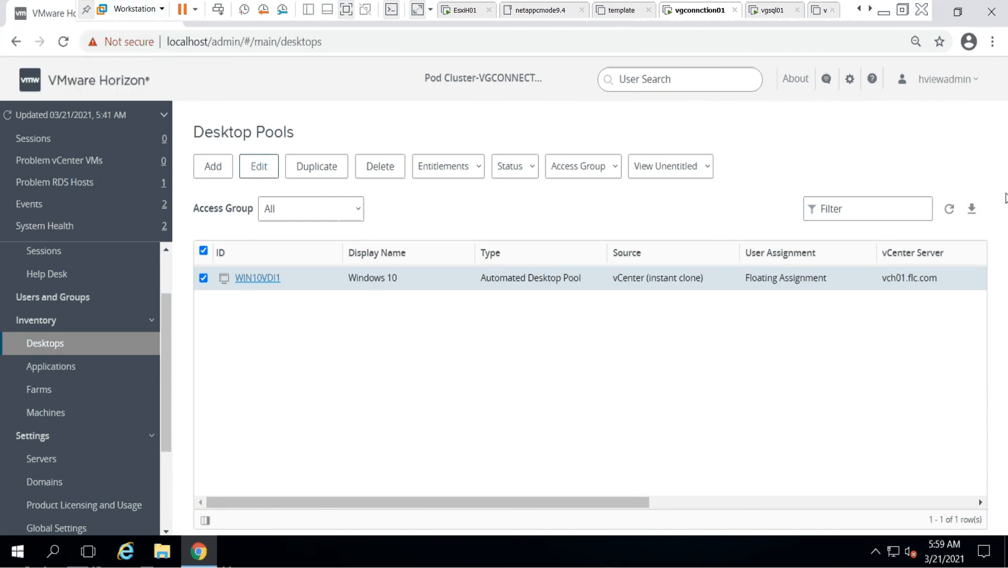
Switch to the vSphere Client and examine the WIN10VDI1 folder and the contents of ClonePrepInternalTemplateFolder
click(886, 11)
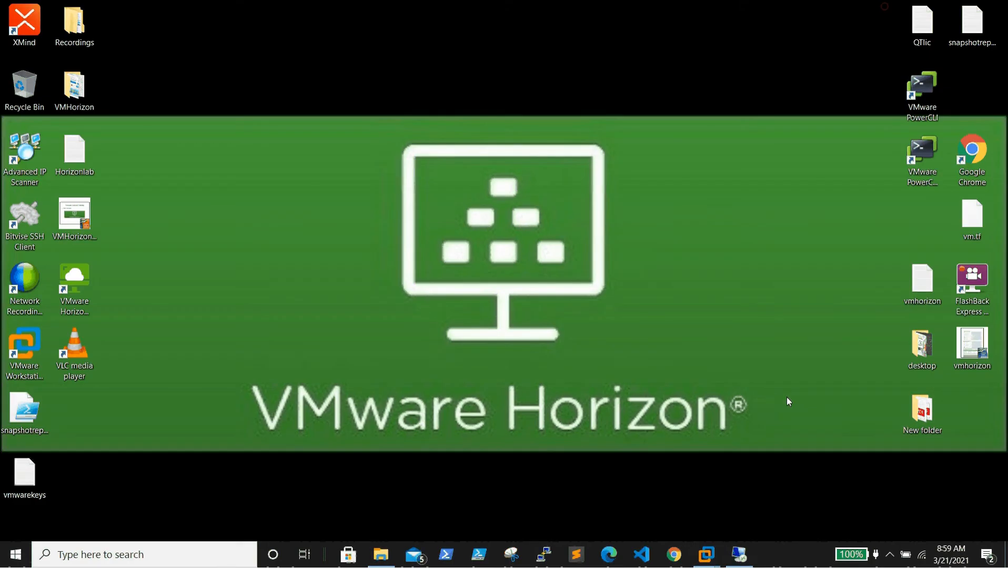
click(740, 561)
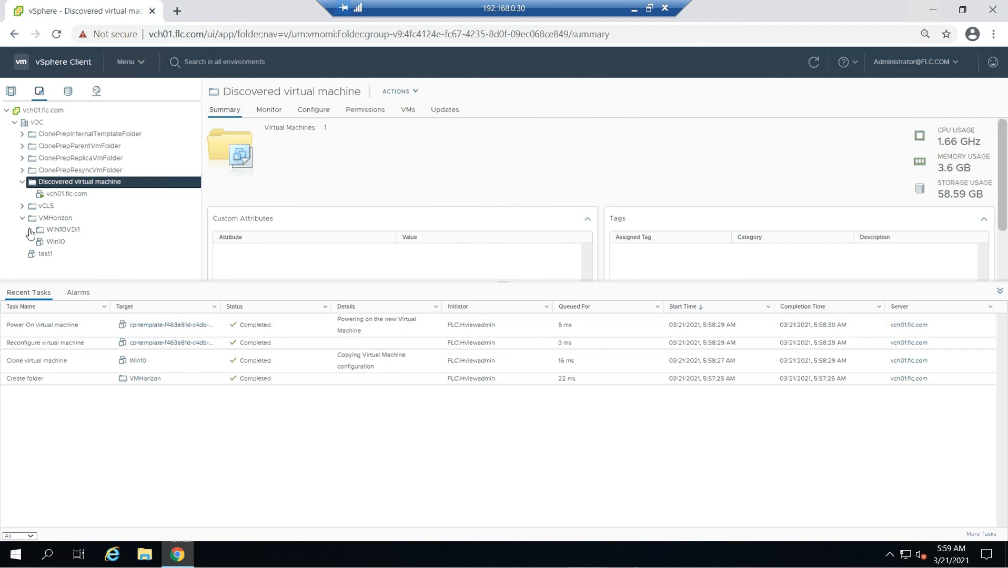
click(58, 232)
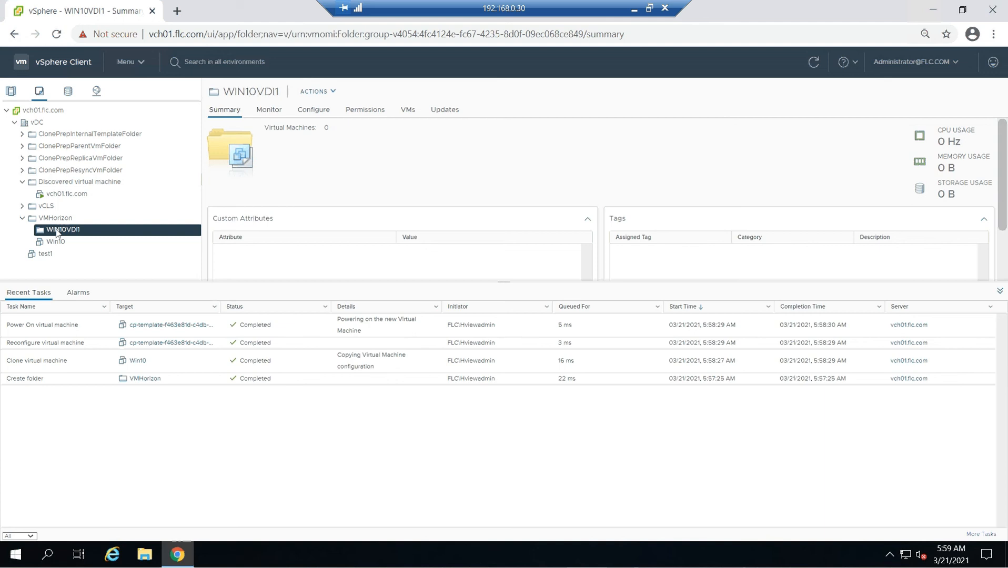
click(82, 135)
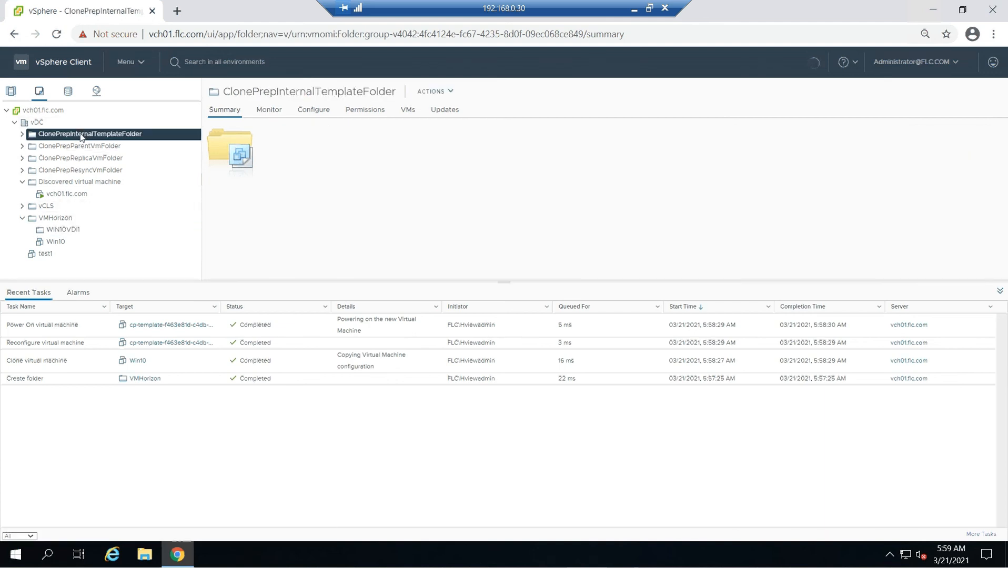
click(22, 135)
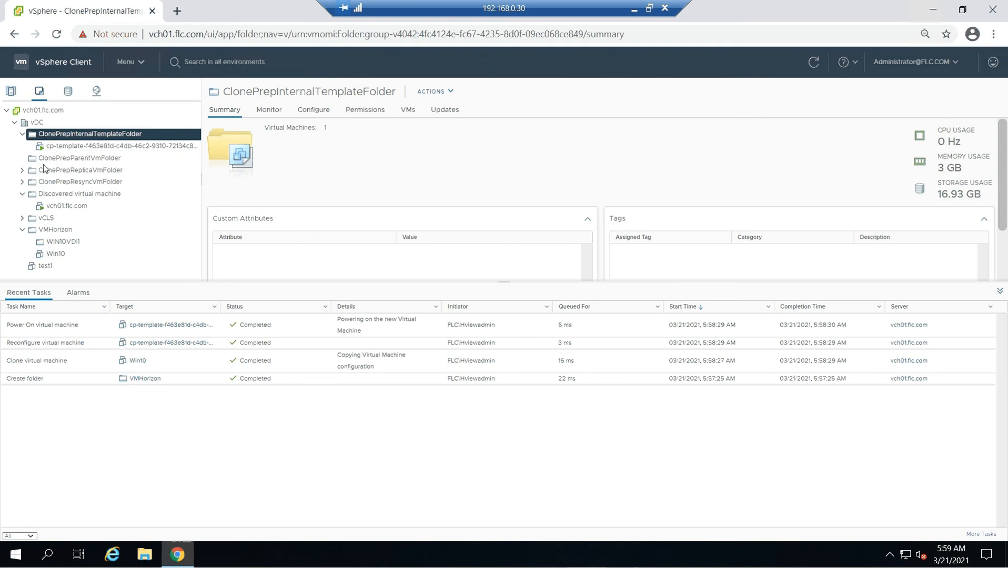
Check the contents of ClonePrepReplicaVmFolder, ClonePrepResyncVmFolder, VMHorizon and its WIN10VDI1 subfolder
click(22, 170)
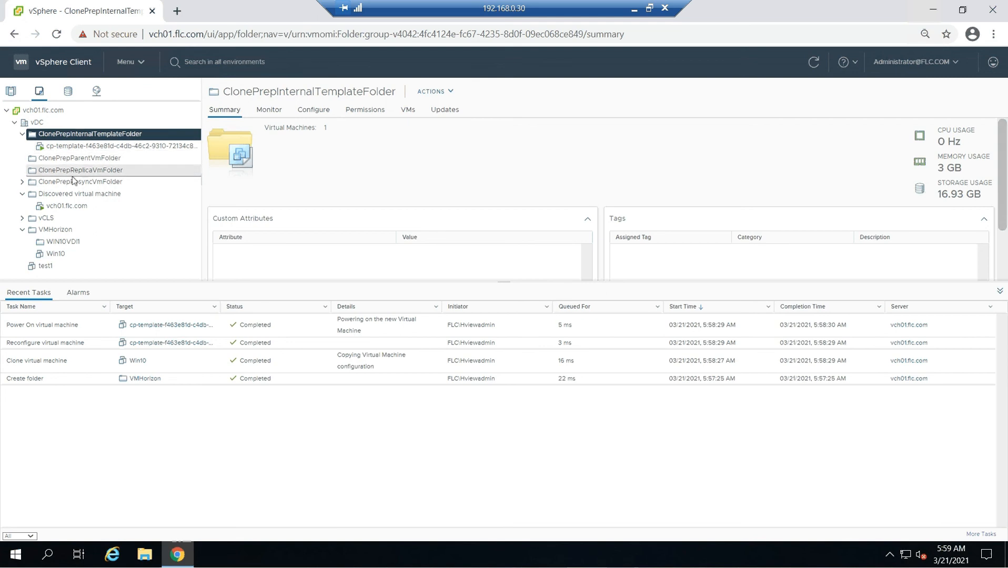
click(22, 182)
click(61, 242)
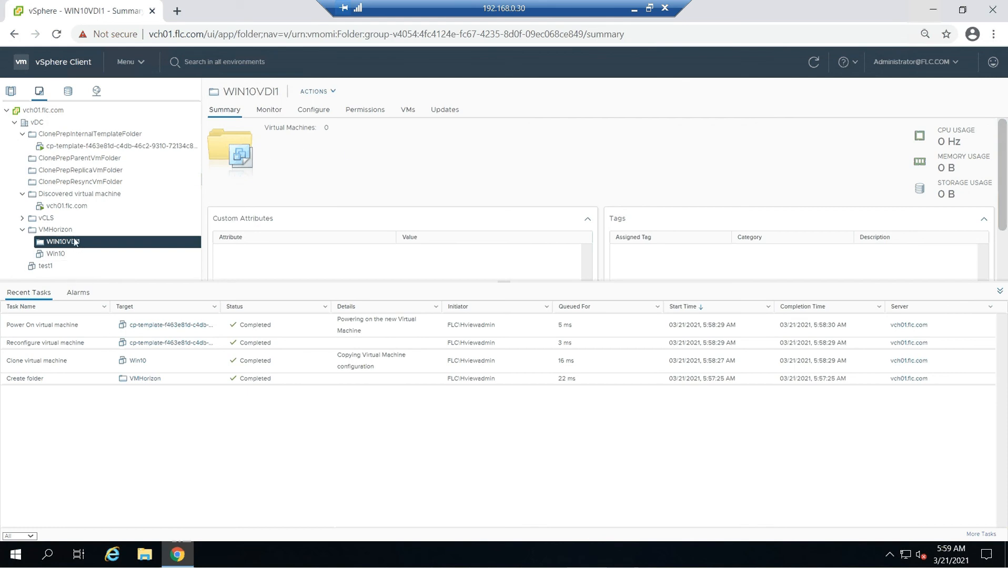
click(53, 230)
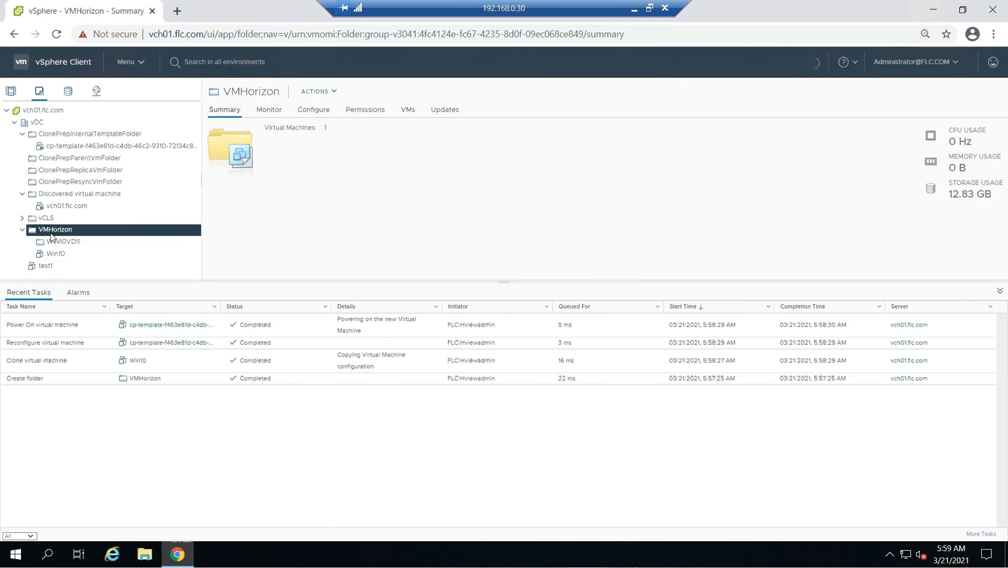
click(73, 241)
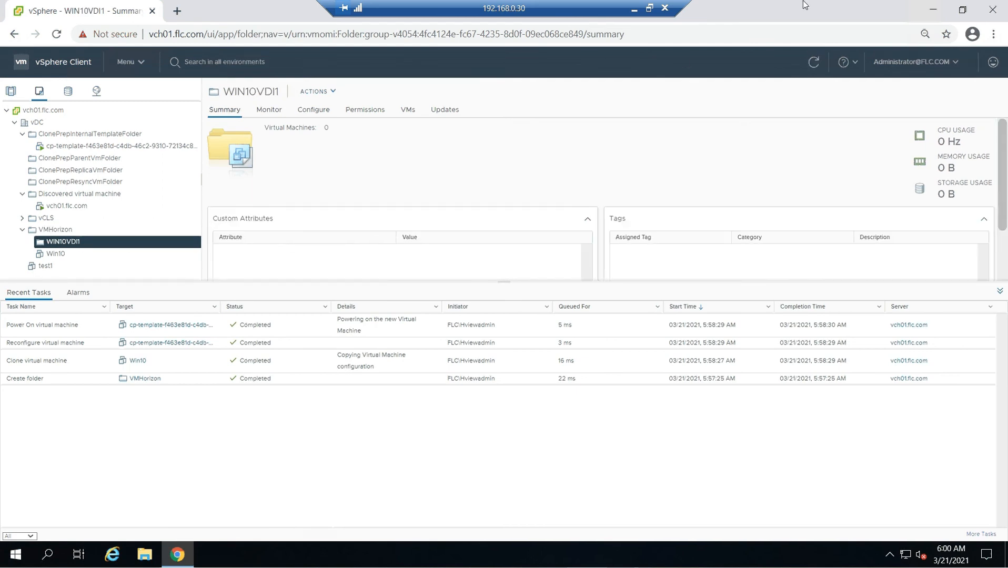
Leave the remote session, return to the vSphere Client, and check the inventory and recent tasks for provisioning progress
click(636, 7)
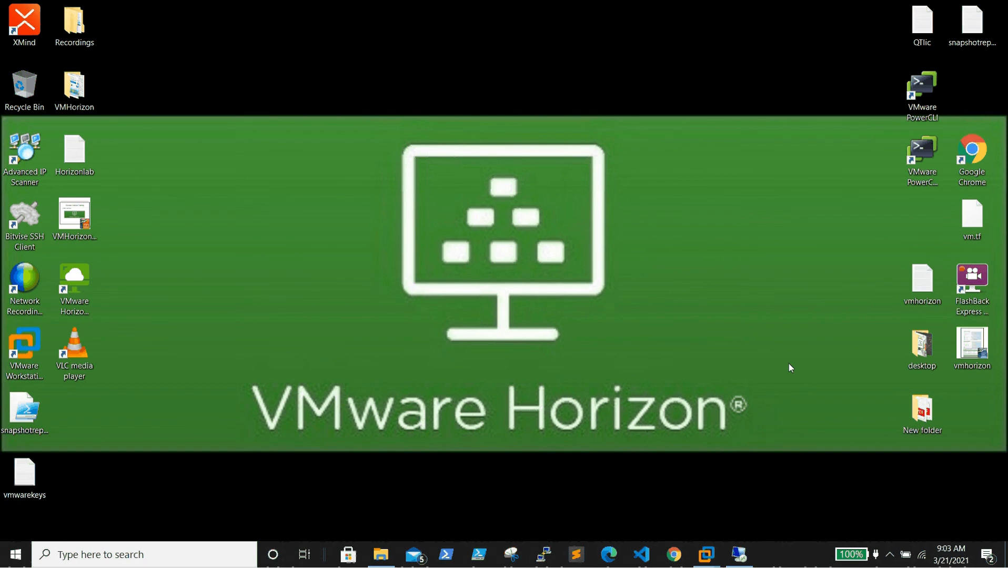
click(889, 554)
click(699, 407)
click(734, 555)
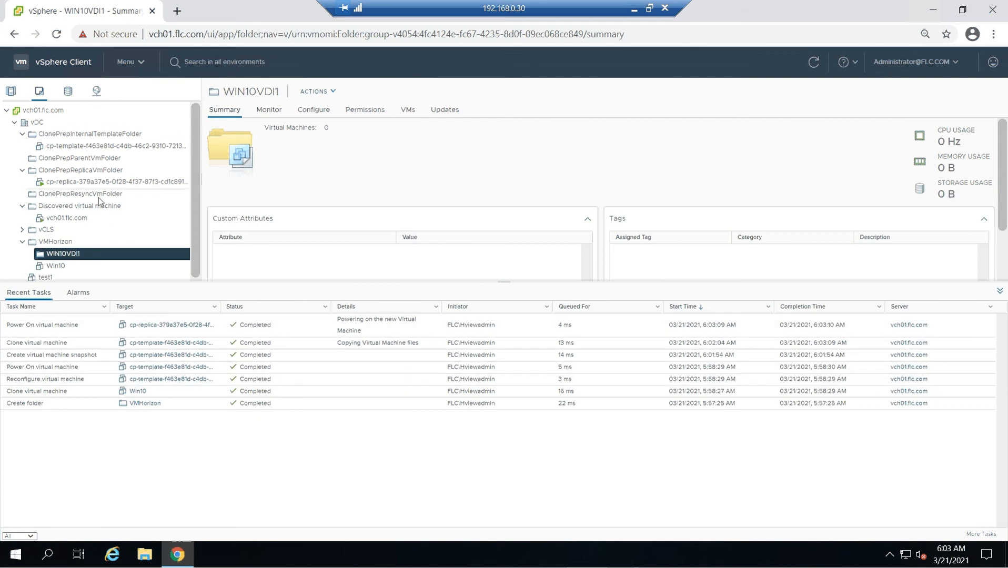
scroll(89, 200, down, 1)
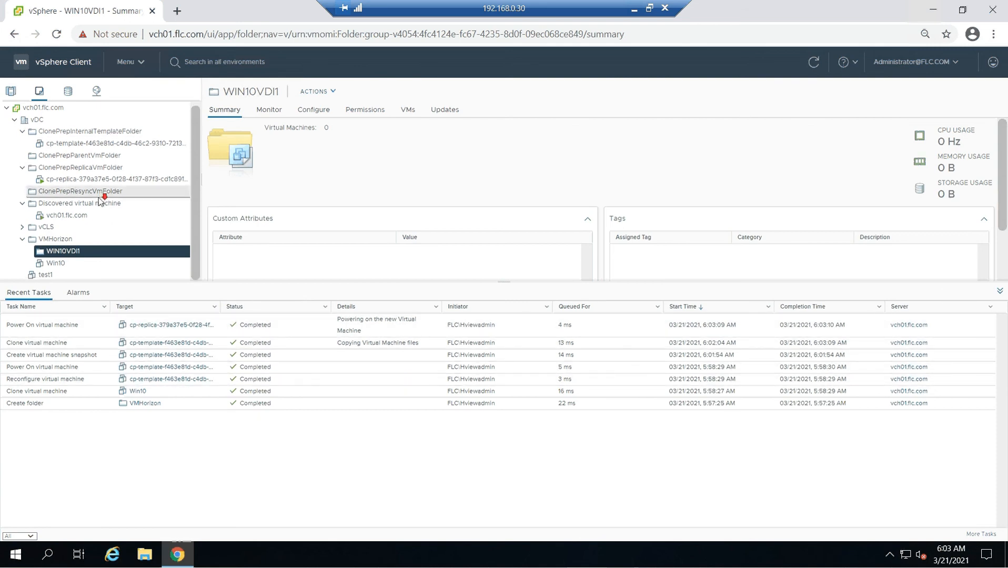
Switch to VMware Horizon Client, connect to vgconnection01.flc.com despite the certificate warning, and log in with the account password
click(634, 7)
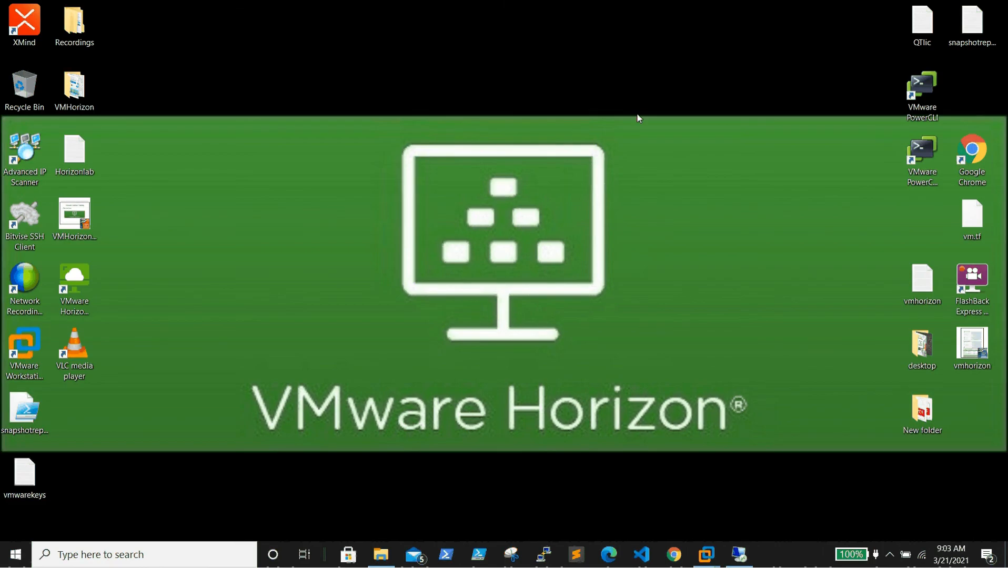
double_click(95, 279)
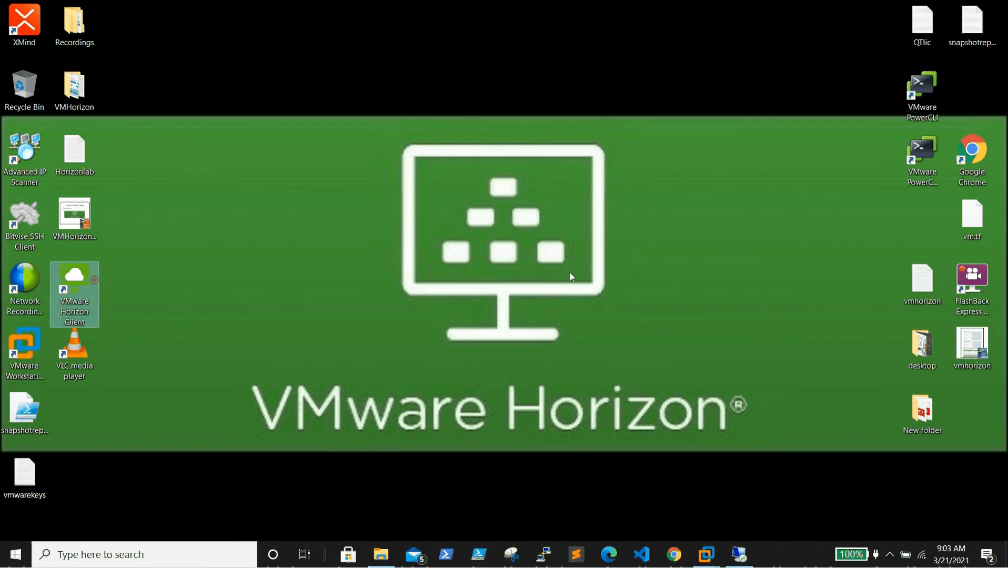
double_click(227, 139)
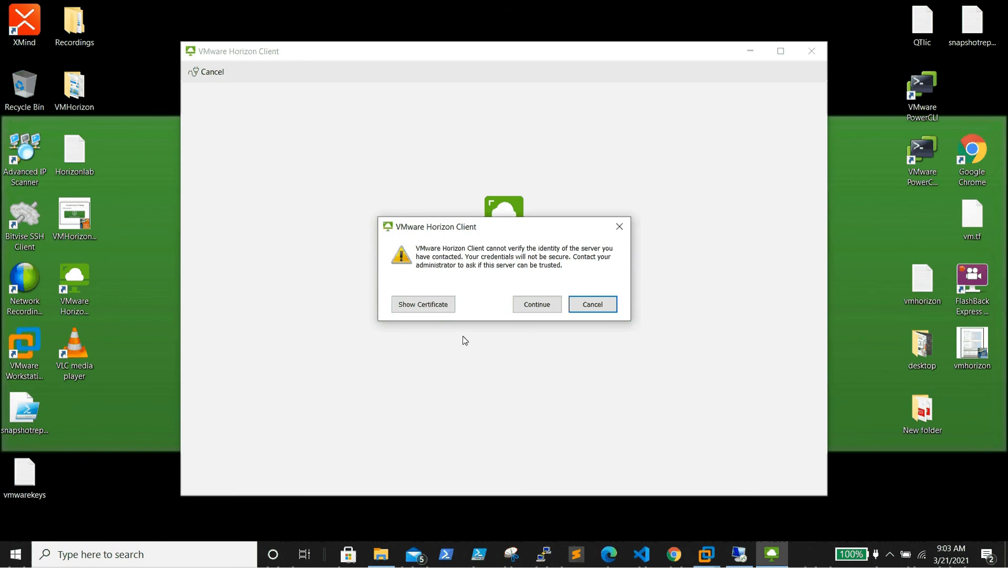
click(541, 308)
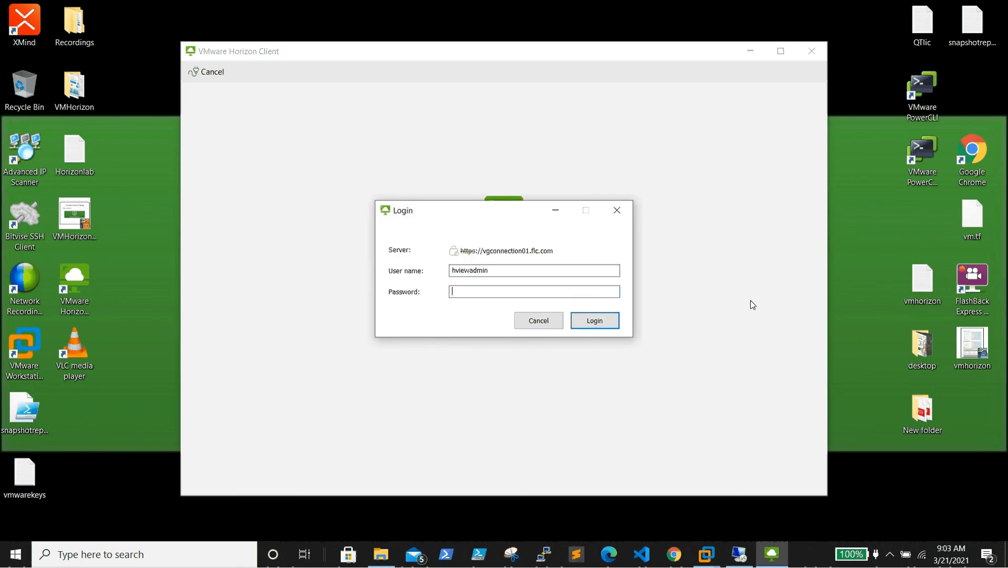
text(•••••)
key(Return)
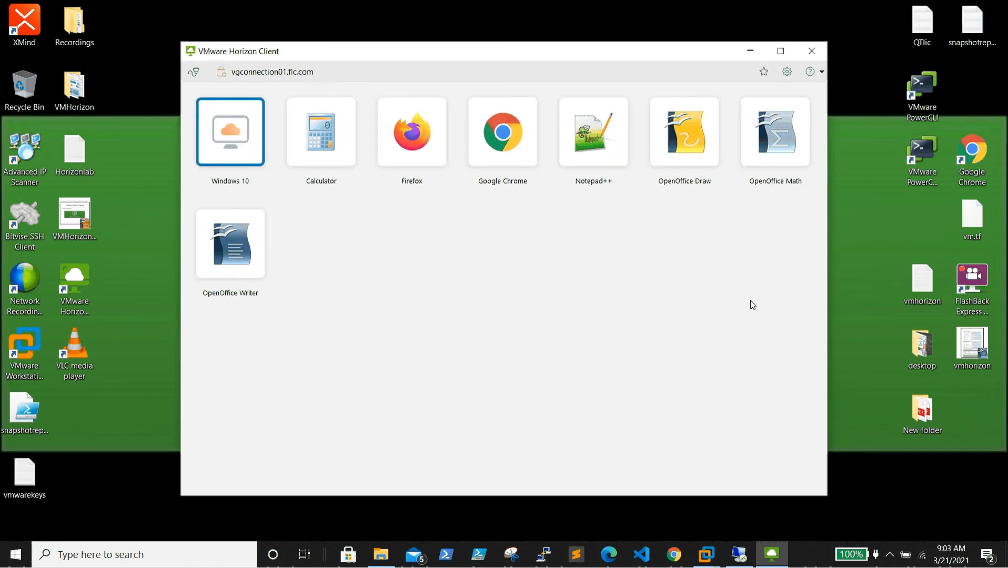
Try to launch the Windows 10 desktop, check the WIN10VDI1 folder in vSphere, and return to the Horizon Client's resource list
double_click(231, 130)
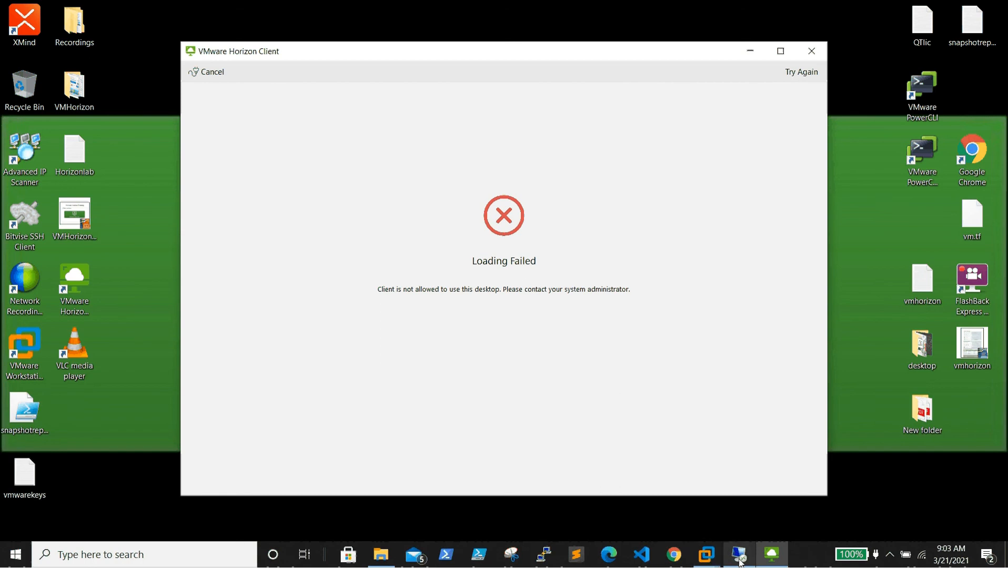
click(706, 554)
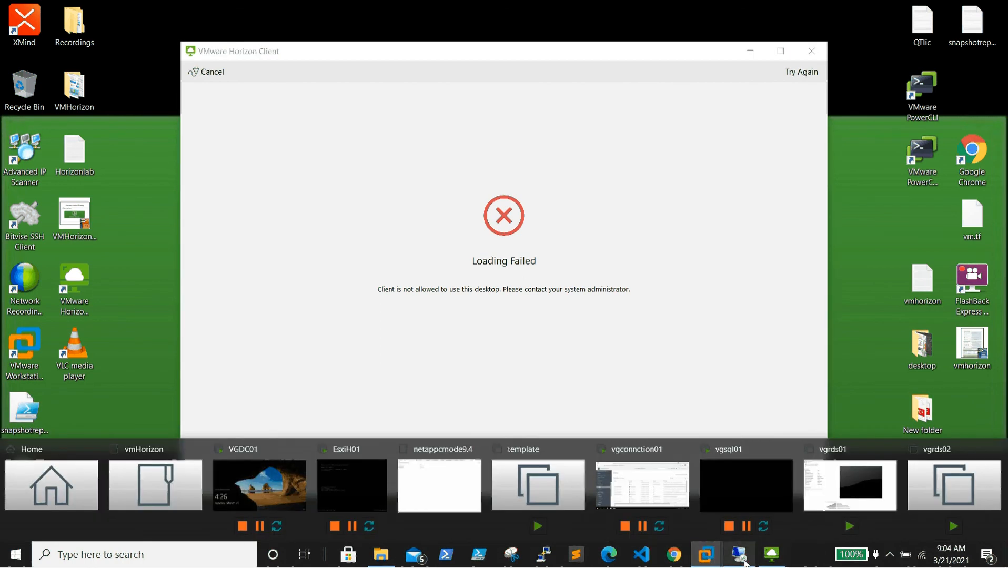
click(743, 560)
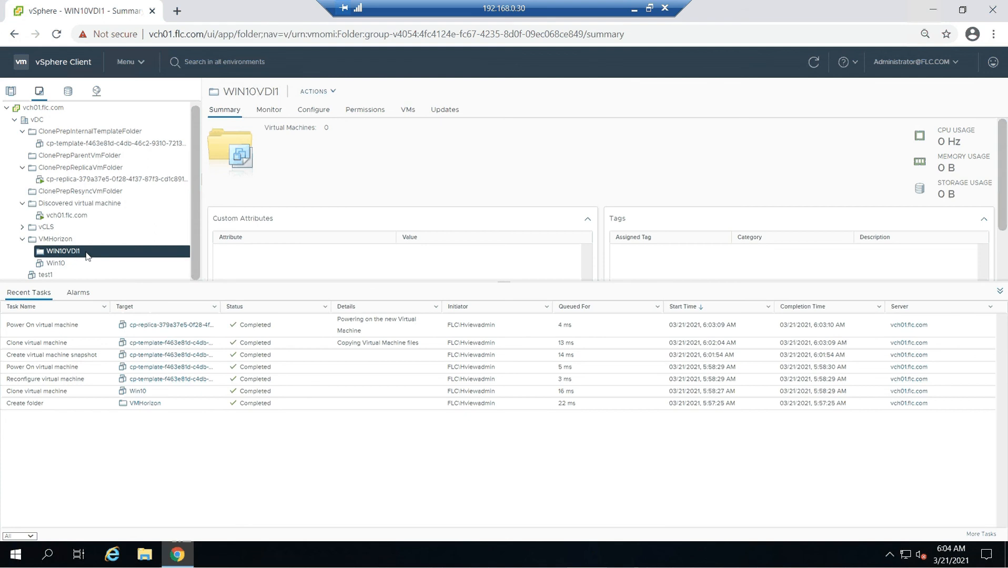
click(634, 9)
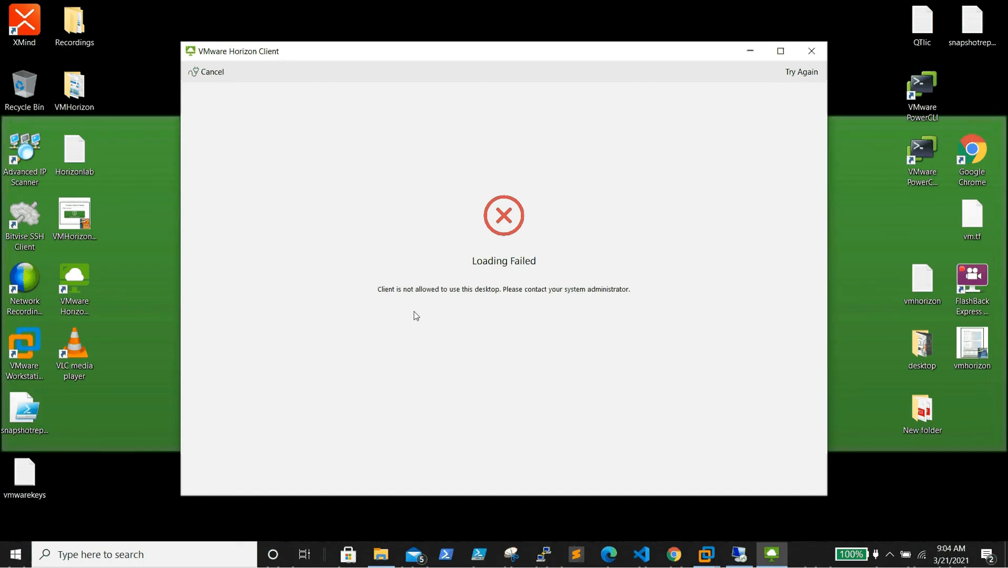
click(209, 72)
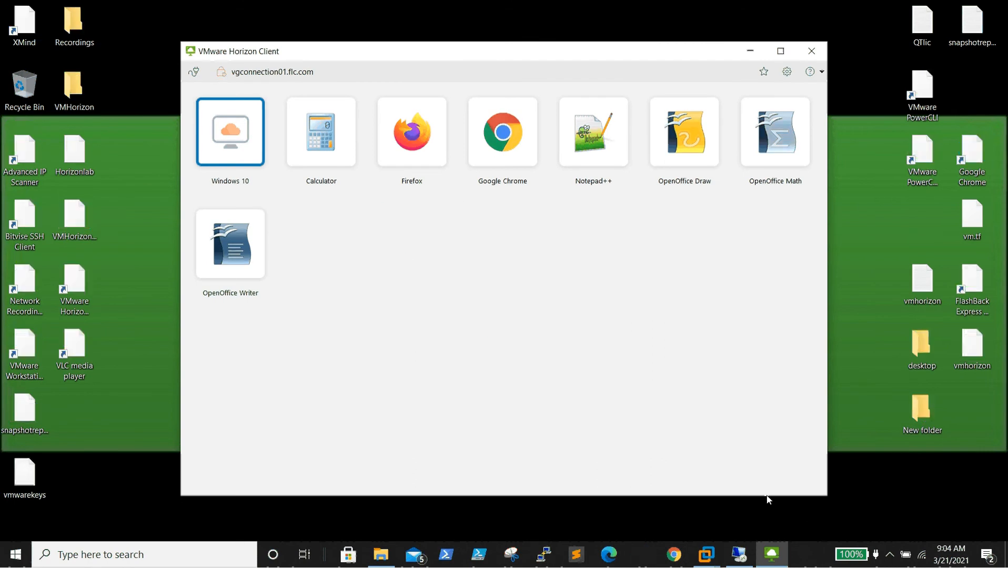
Switch to the vSphere Client and examine the VGWIN102 virtual machine in the WIN10VDI1 folder and the recent tasks
click(821, 562)
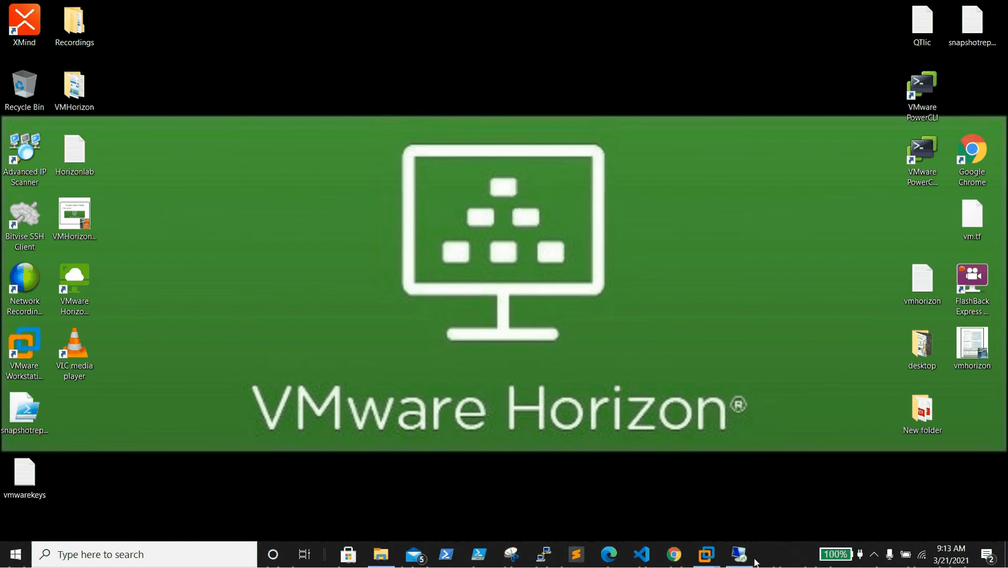
click(739, 554)
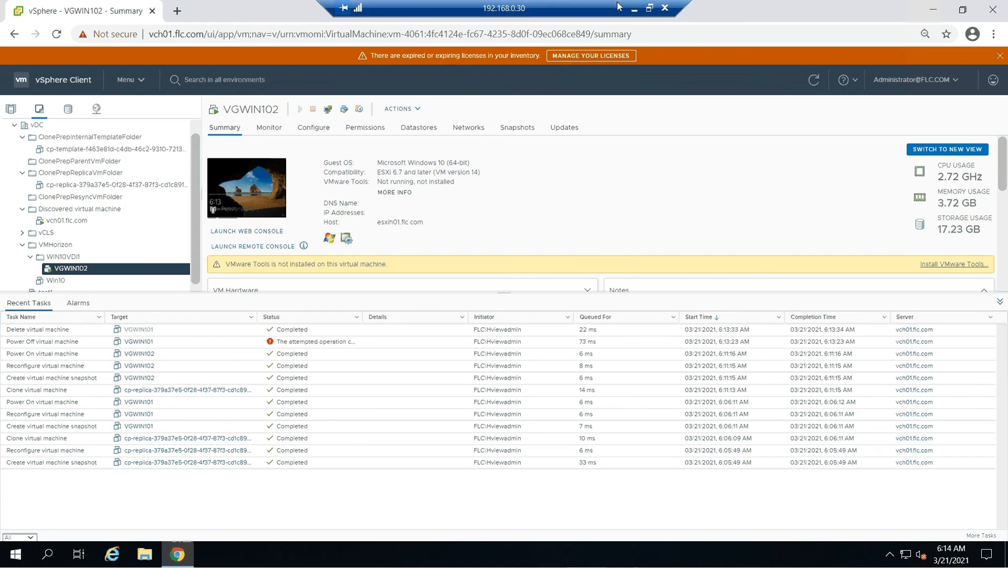
Switch to VMware Horizon Client, reconnect to vgconnection01.flc.com despite the certificate warning, and launch the Windows 10 desktop
click(634, 9)
double_click(76, 278)
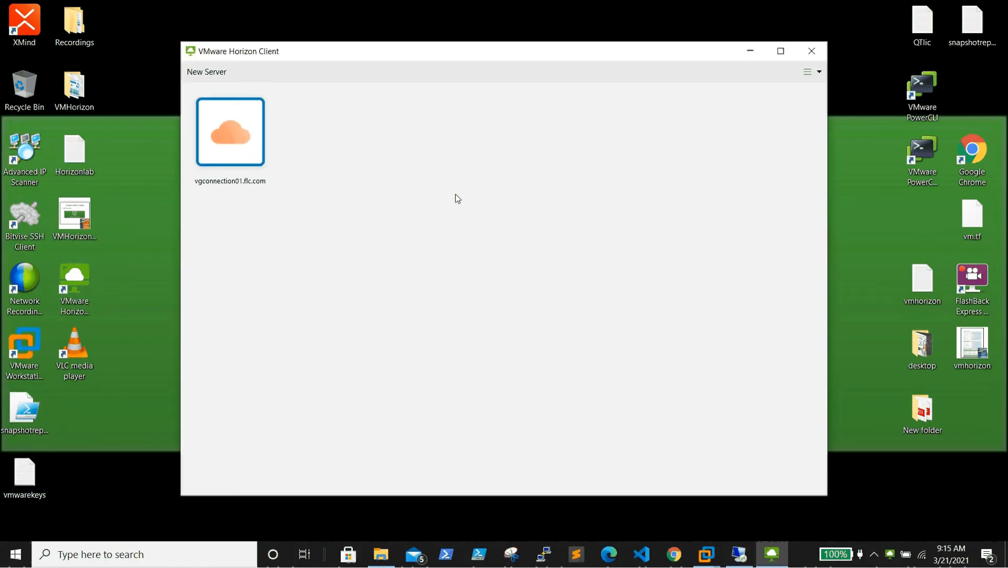
double_click(232, 135)
click(523, 305)
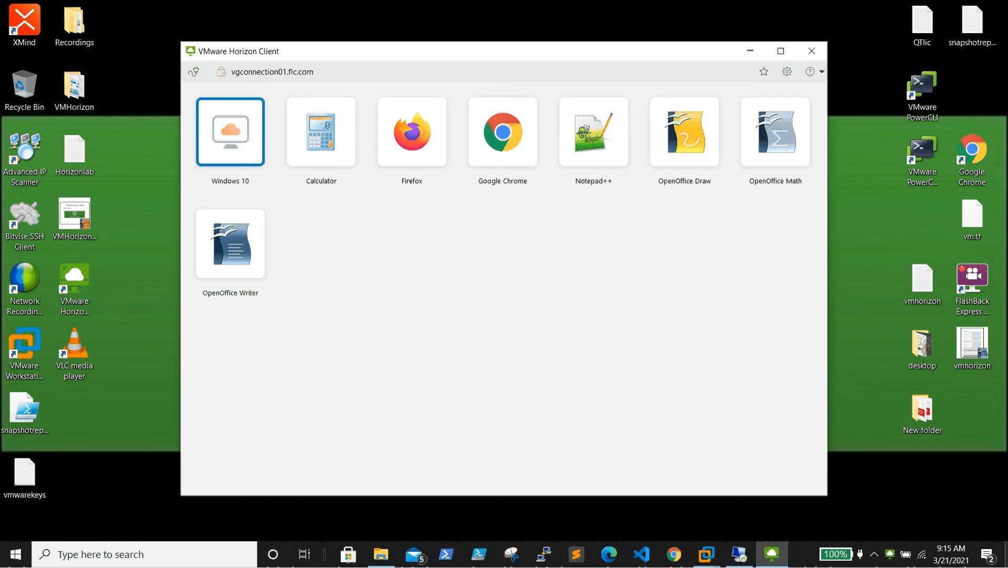
double_click(244, 133)
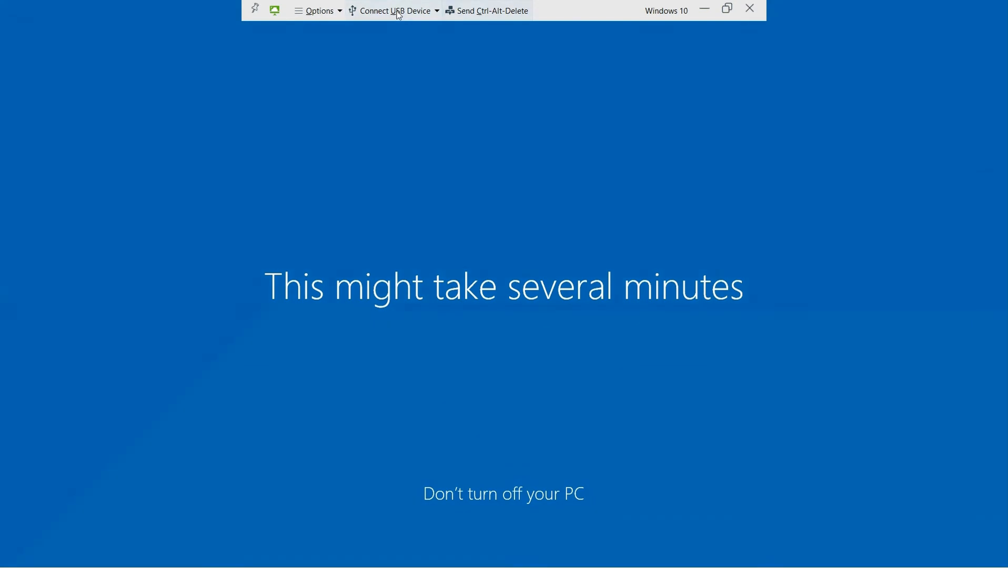
Look through the Windows 10 session's general options and its USB device connection choices
click(338, 11)
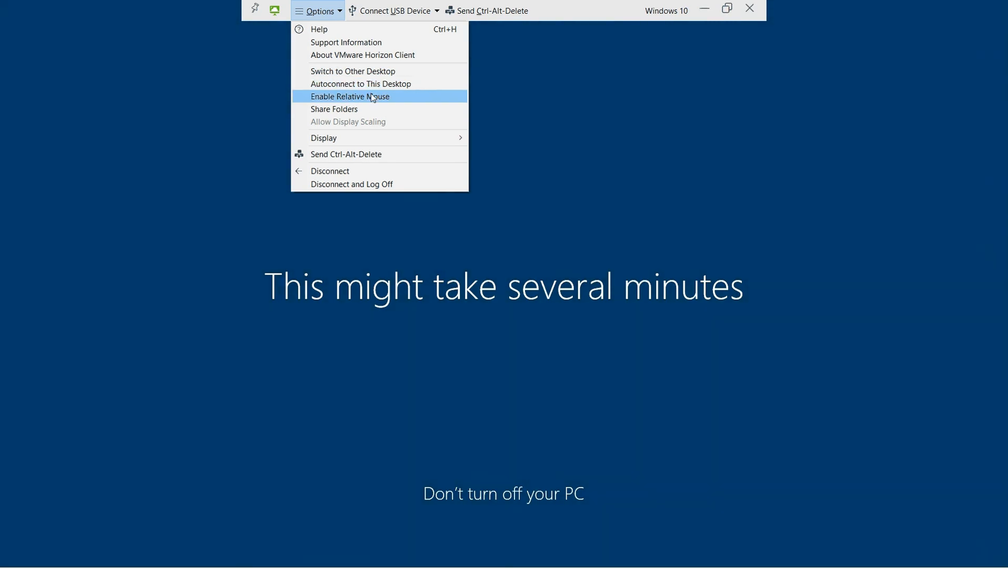
mouse_move(351, 140)
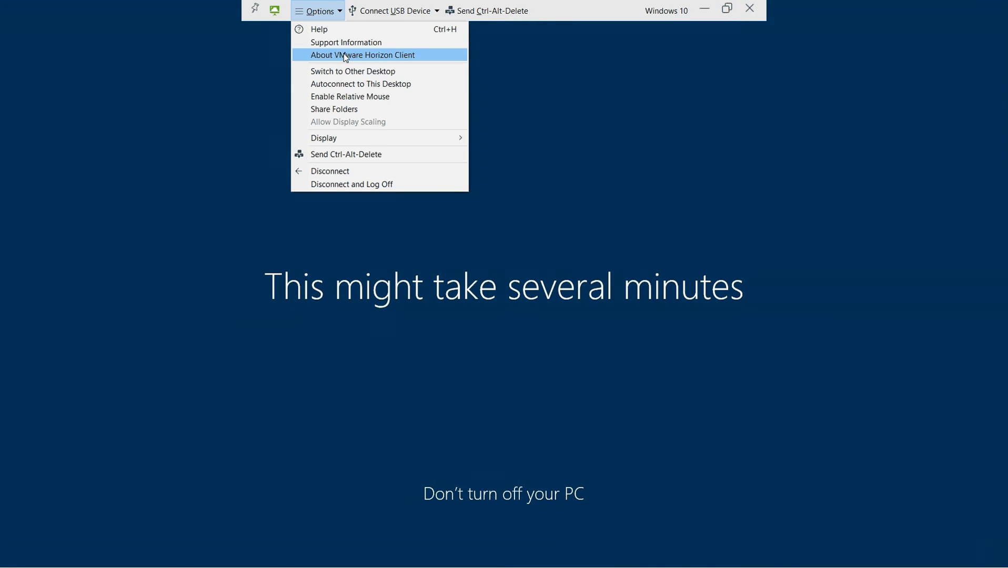
click(438, 13)
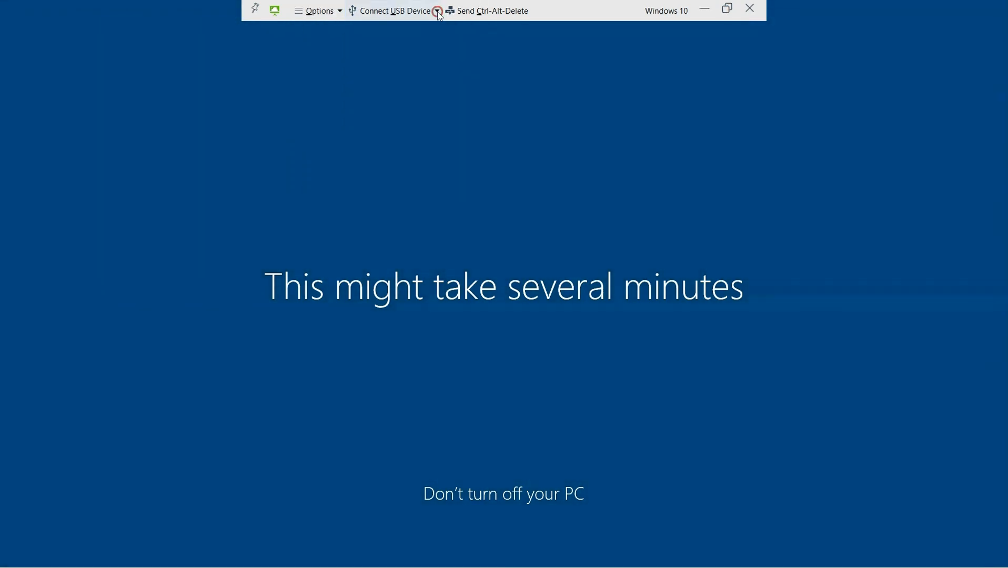
click(438, 12)
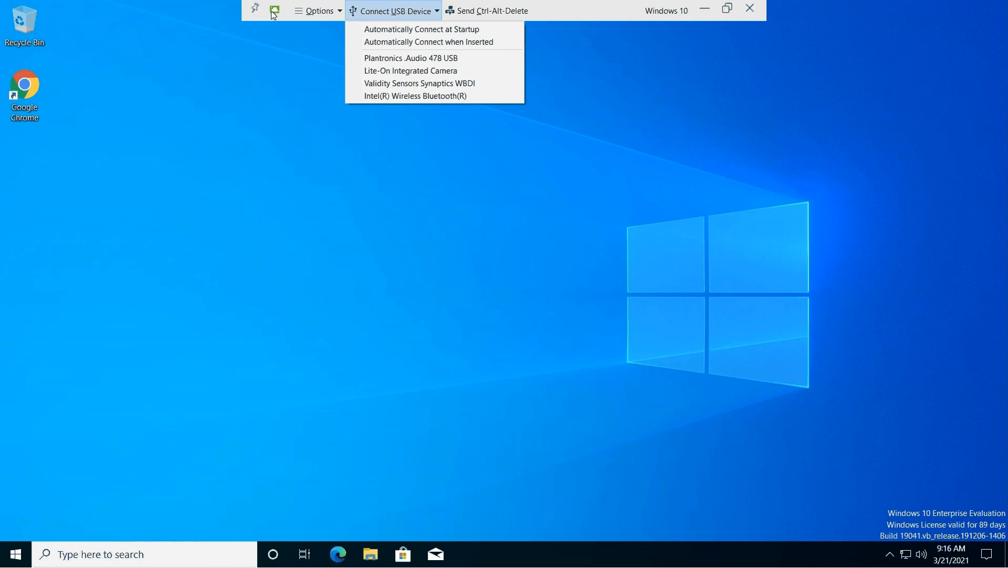
click(337, 12)
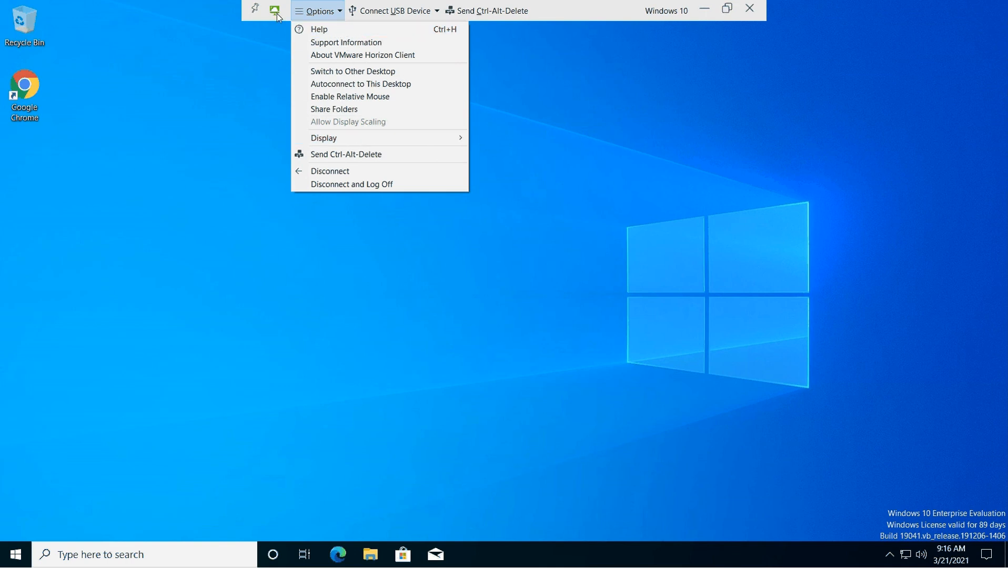
click(197, 143)
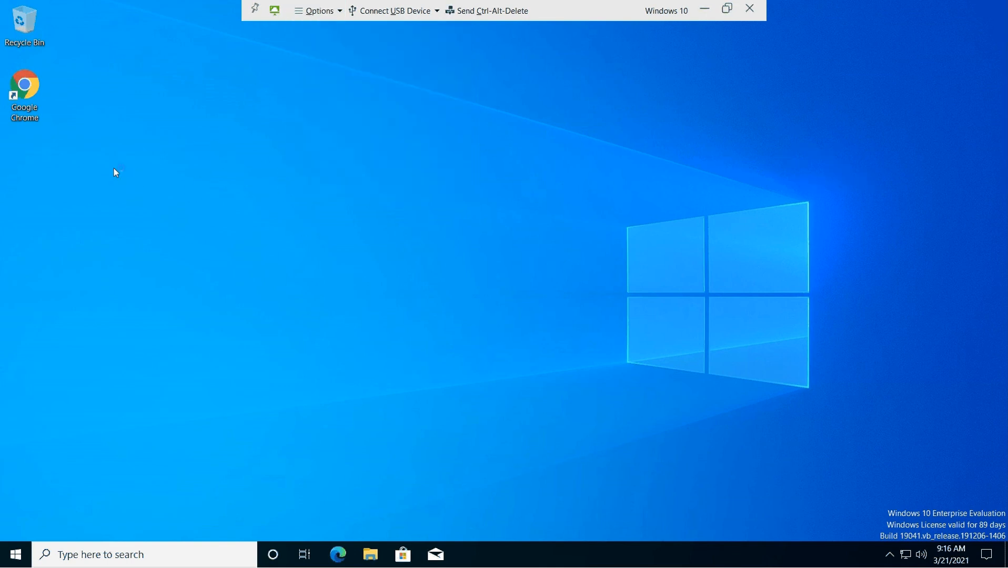
Find and launch Notepad++ on the virtual desktop, reposition its window, and enter "asfdasf" in the new document
click(25, 92)
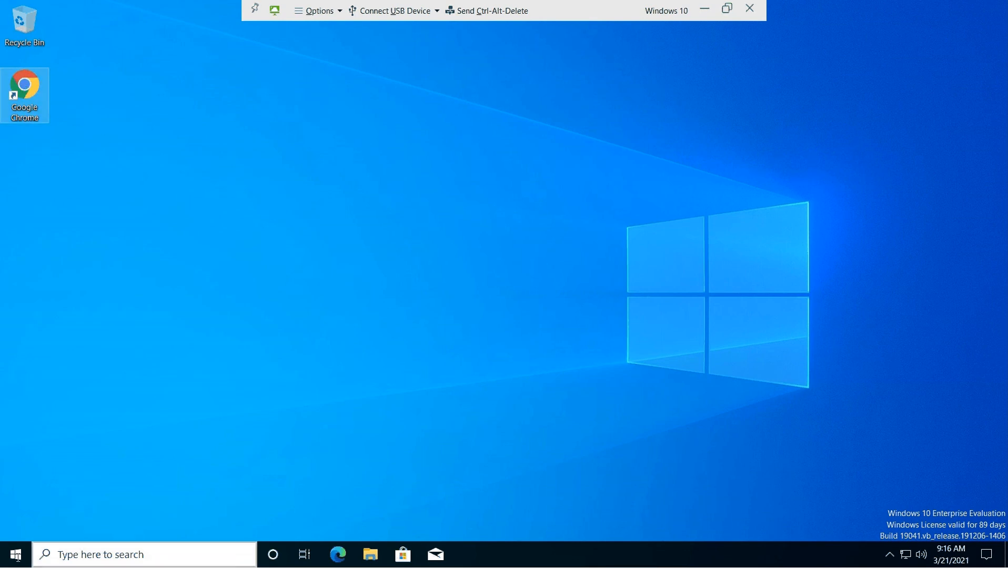
click(15, 555)
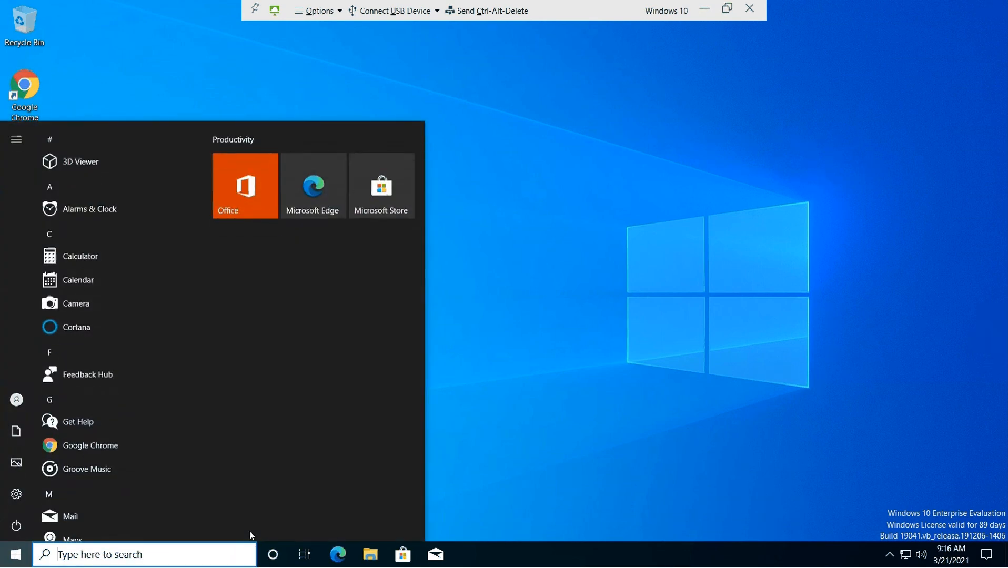
text(note)
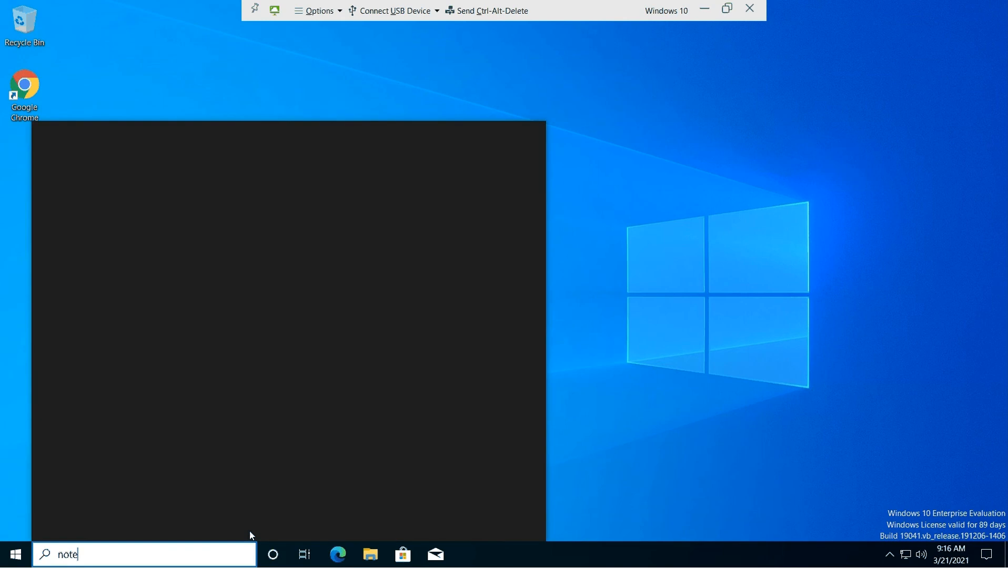
text(p)
click(100, 254)
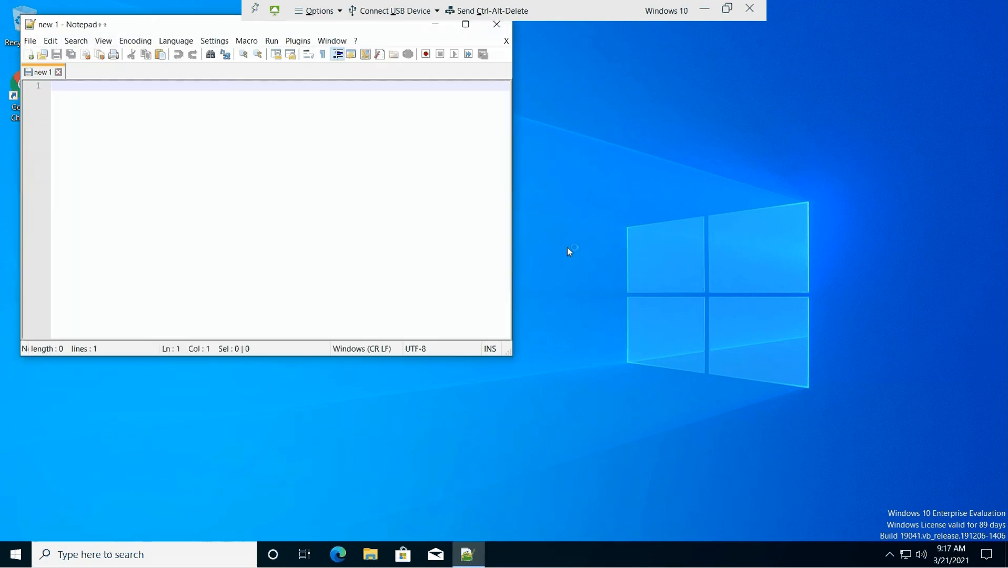
drag(193, 26, 275, 80)
text(asfdasf)
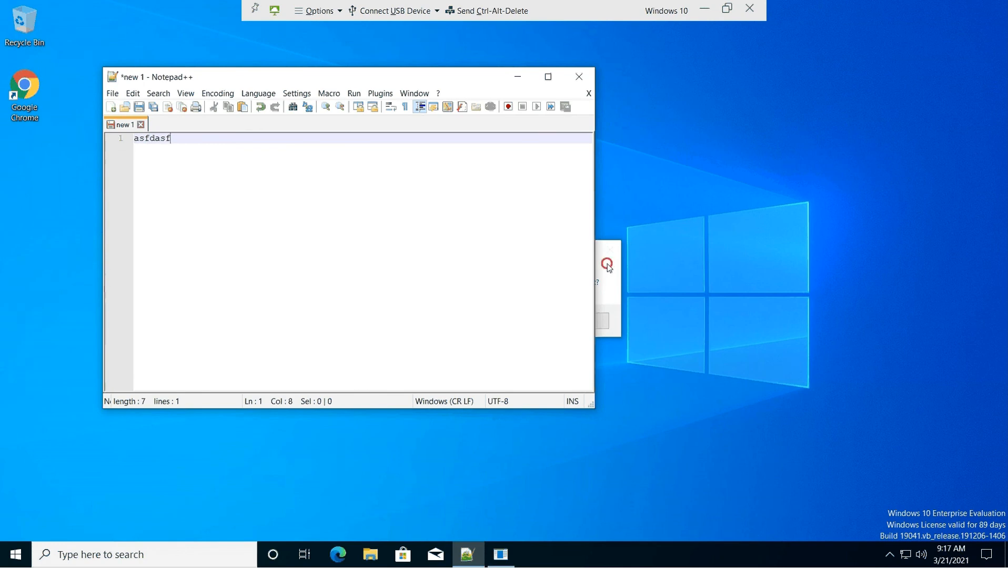
Decline the Notepad++ update download and close the program
click(607, 264)
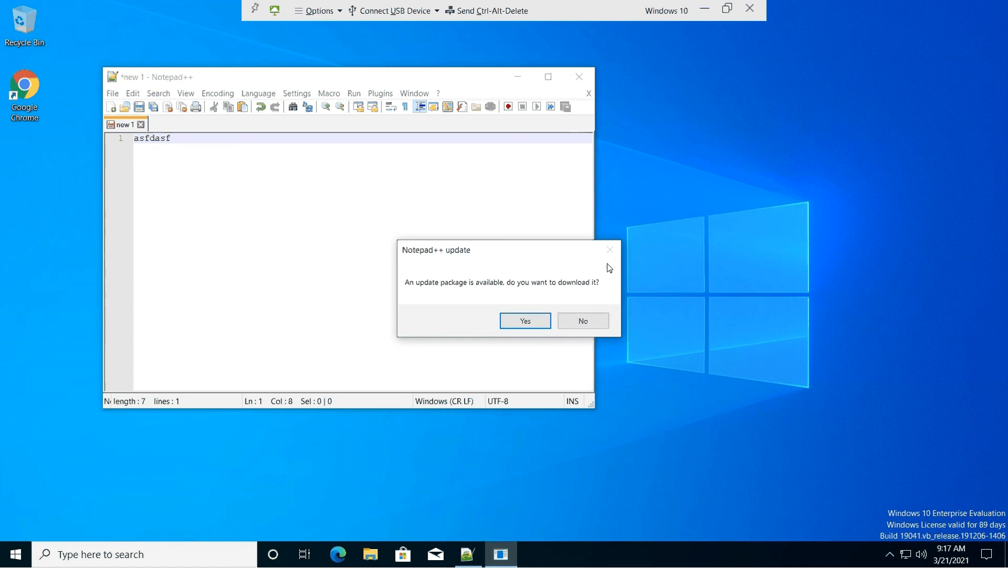
click(581, 322)
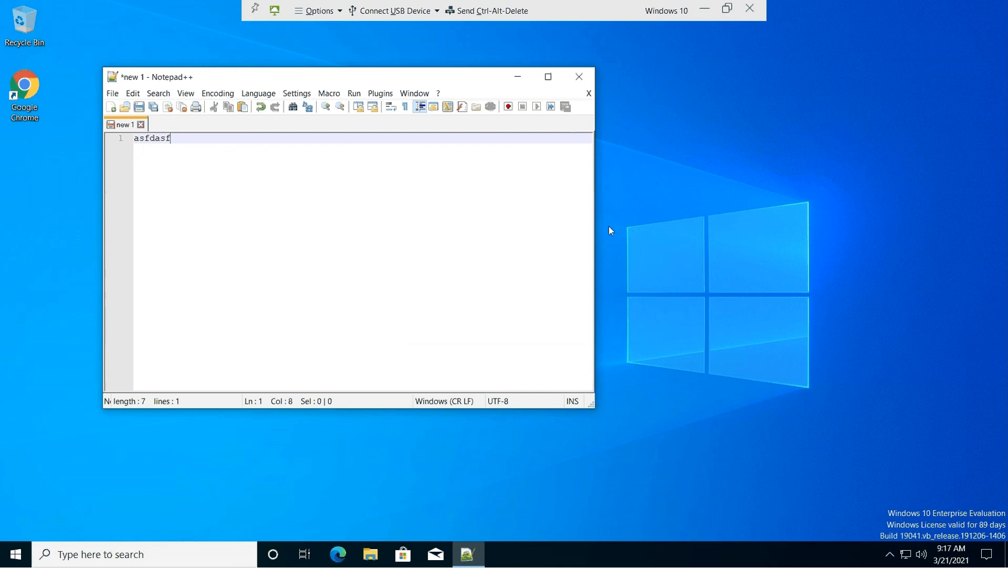
click(583, 76)
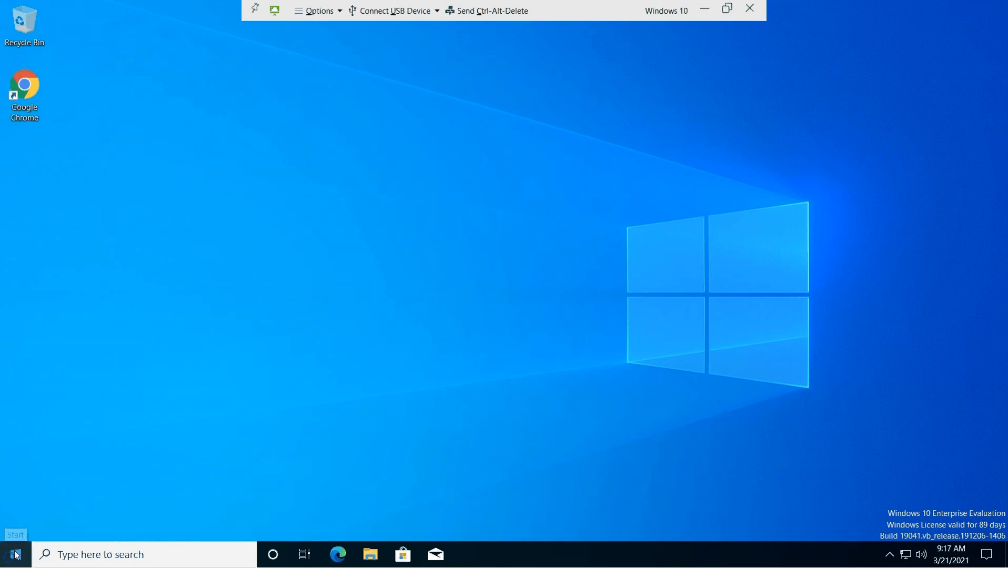
Open a Command Prompt through Run with cmd and query the machine's name with hostname
key(super+x)
click(60, 497)
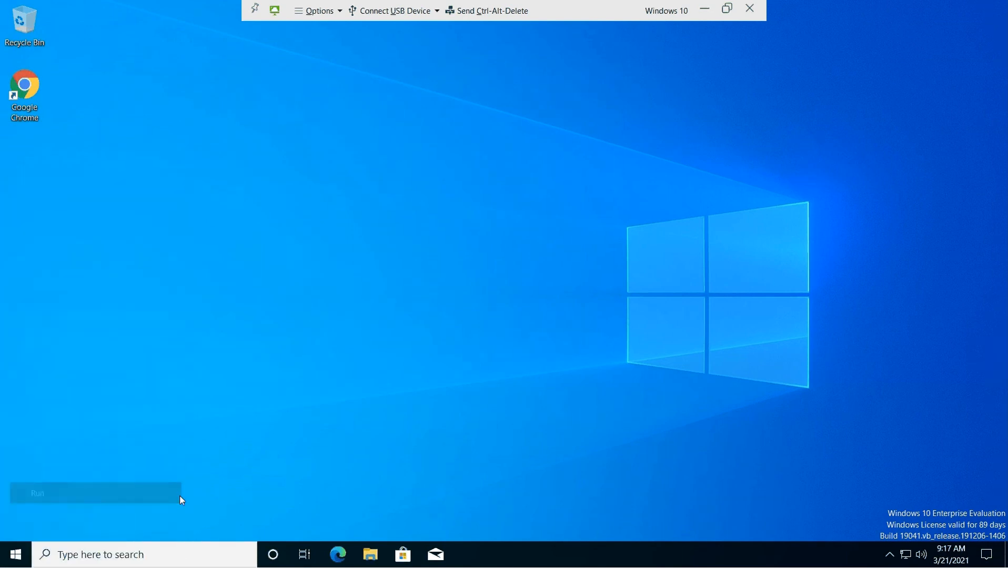
text(cmd)
key(Return)
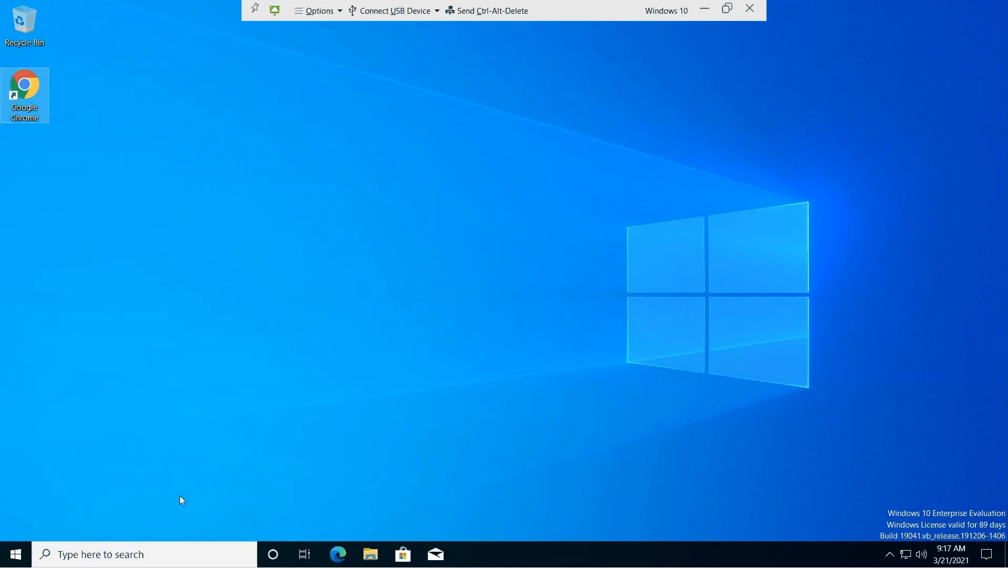
text(hostnam)
text(e)
key(Return)
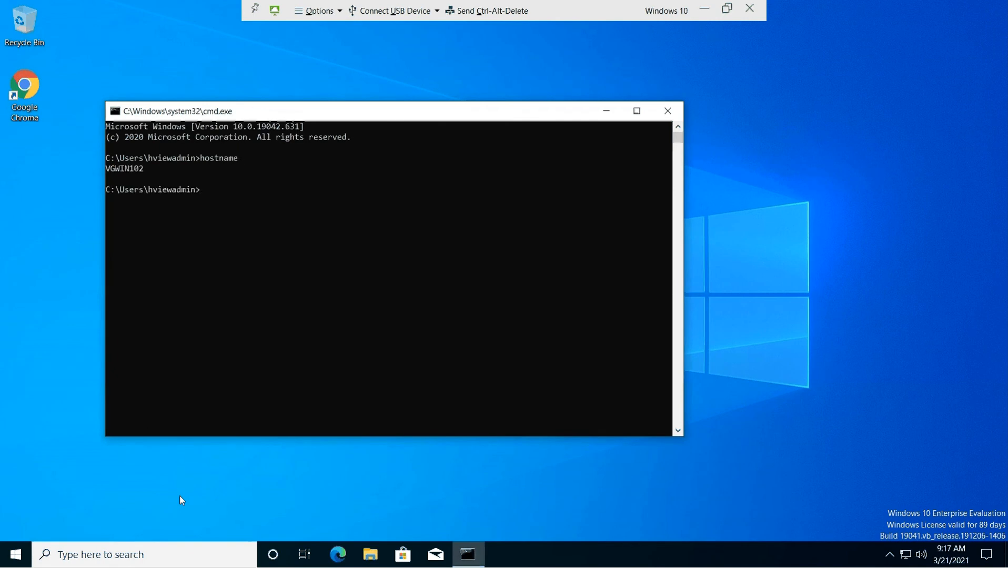
Check the signed-in account with whoami and end the desktop session with the logoff command
text(whoi)
text(ami)
key(Return)
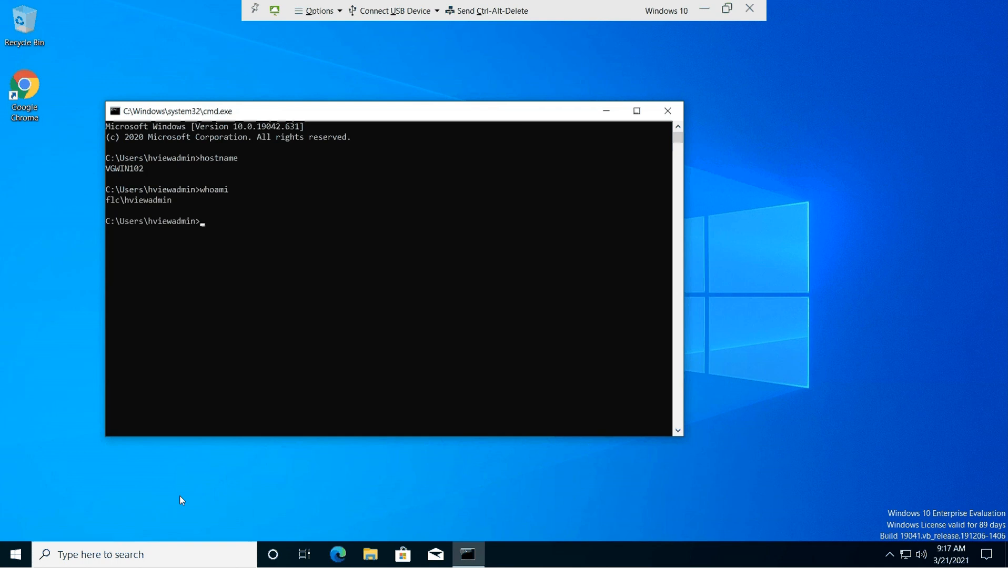
text(logoff)
key(Return)
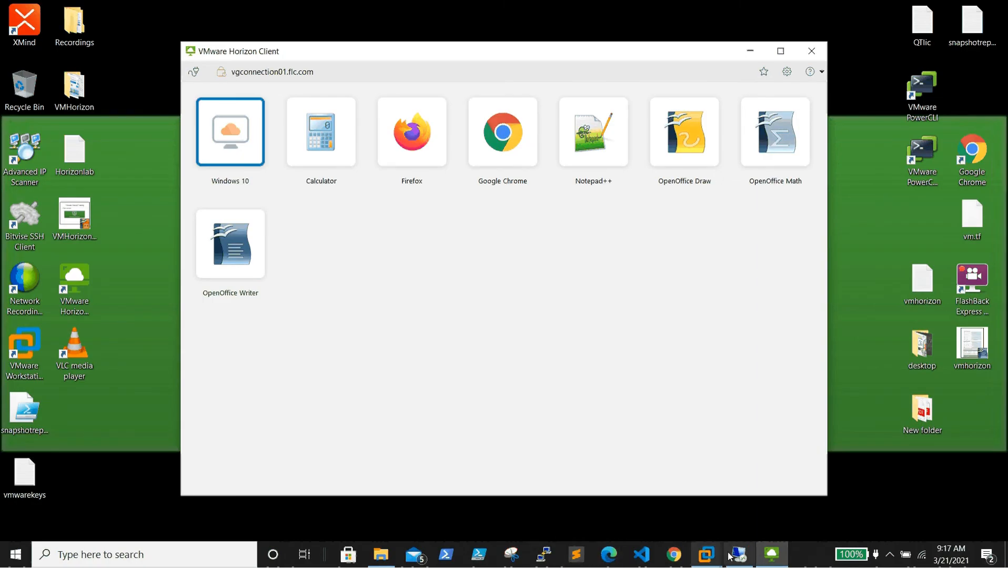
Switch to the vSphere Client, compare the VGWIN101 and VGWIN102 summaries, and try to open VGWIN102's web console
click(748, 556)
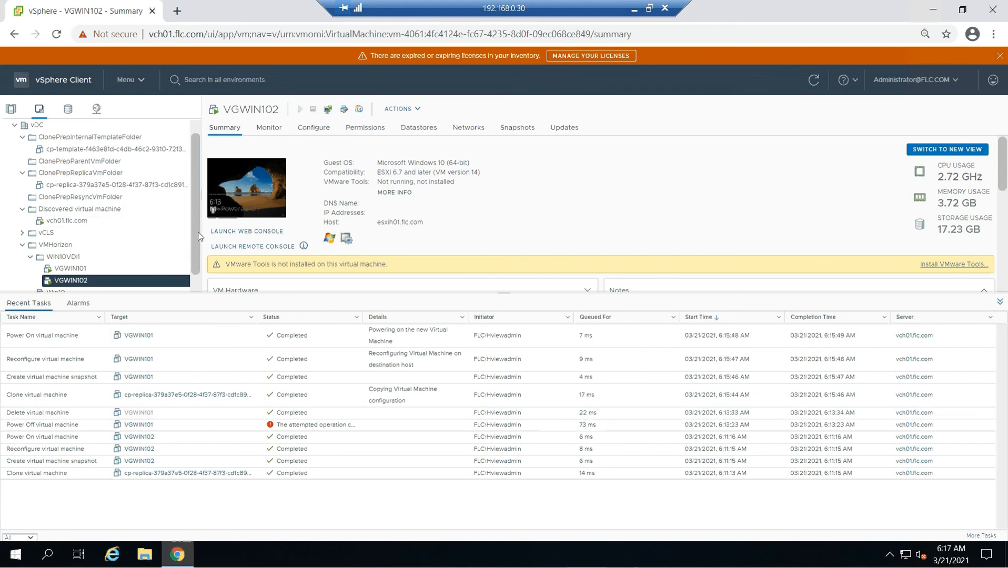
scroll(108, 266, down, 1)
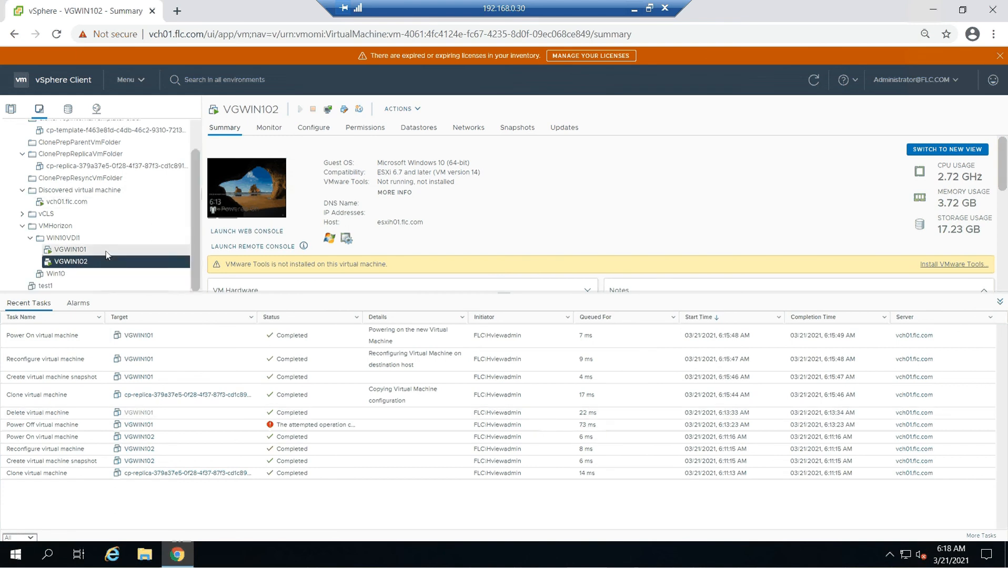
click(66, 252)
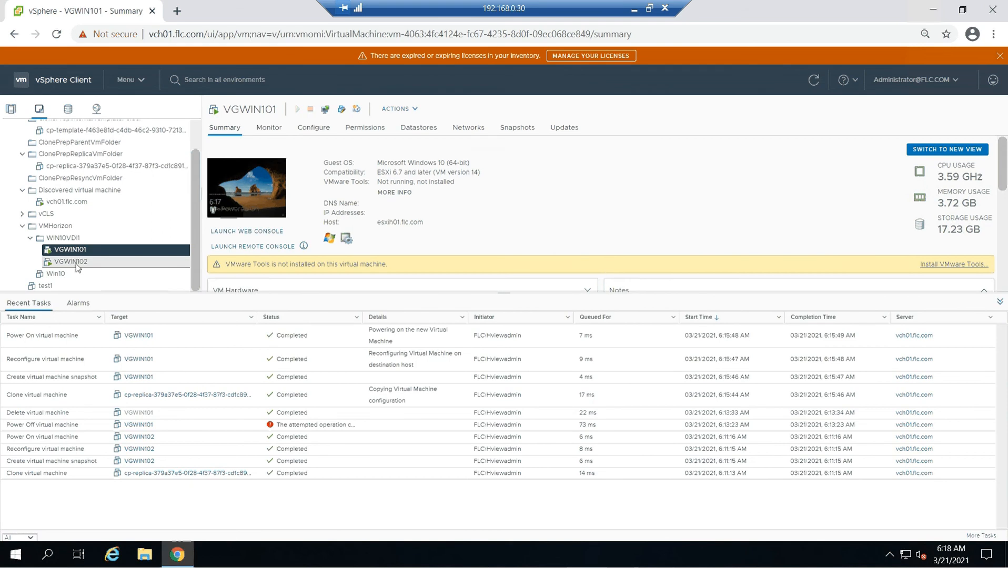
click(76, 263)
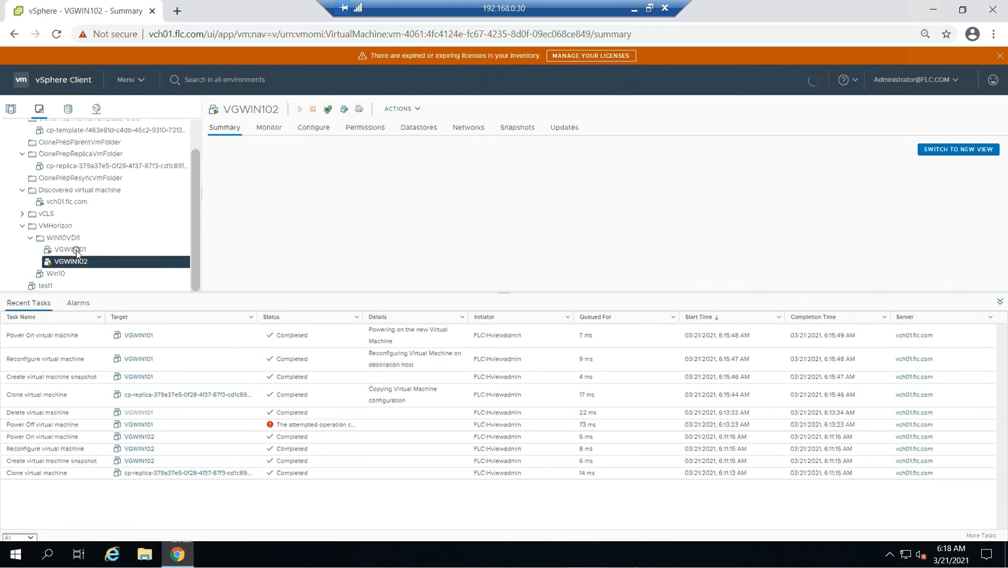
click(76, 250)
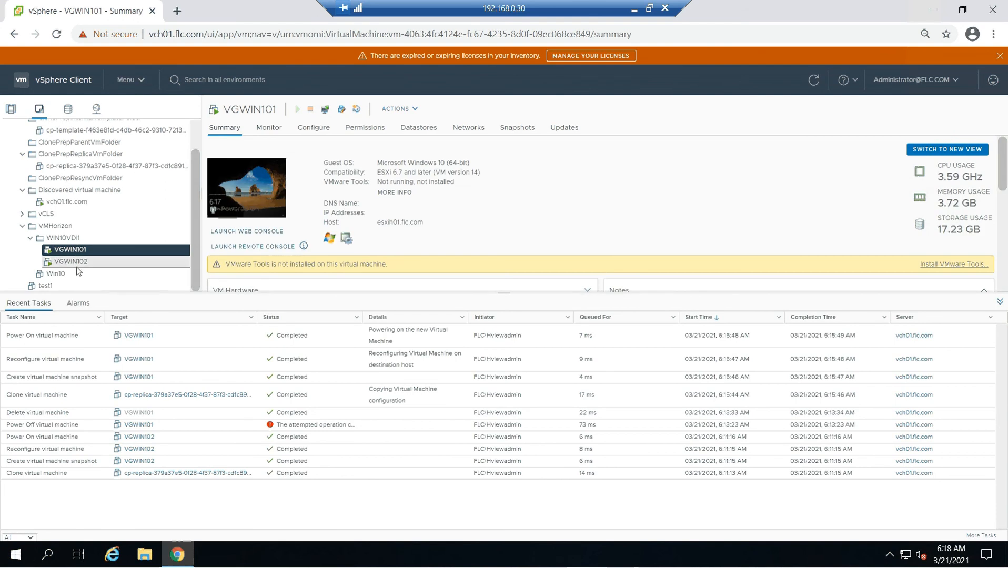
click(78, 264)
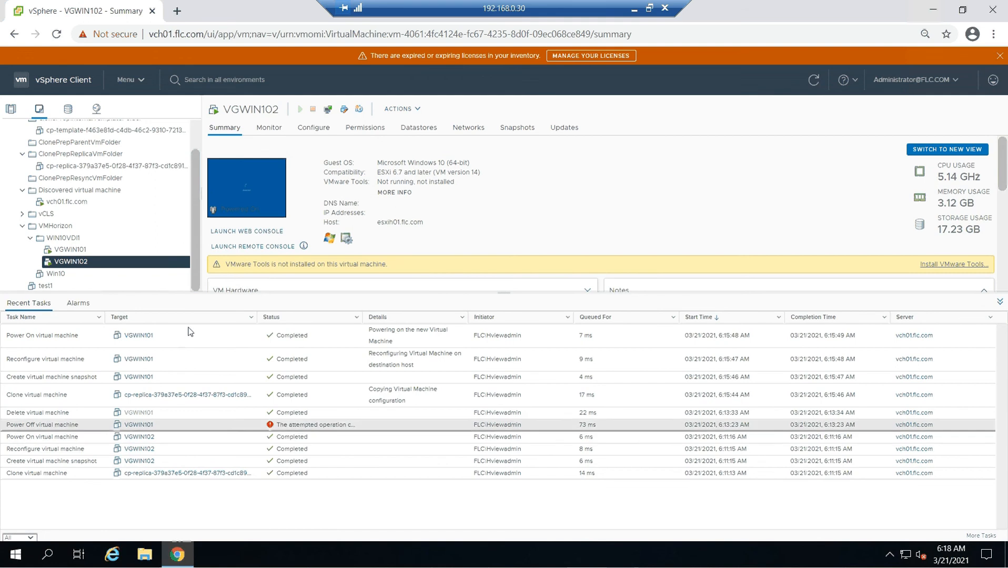
click(251, 231)
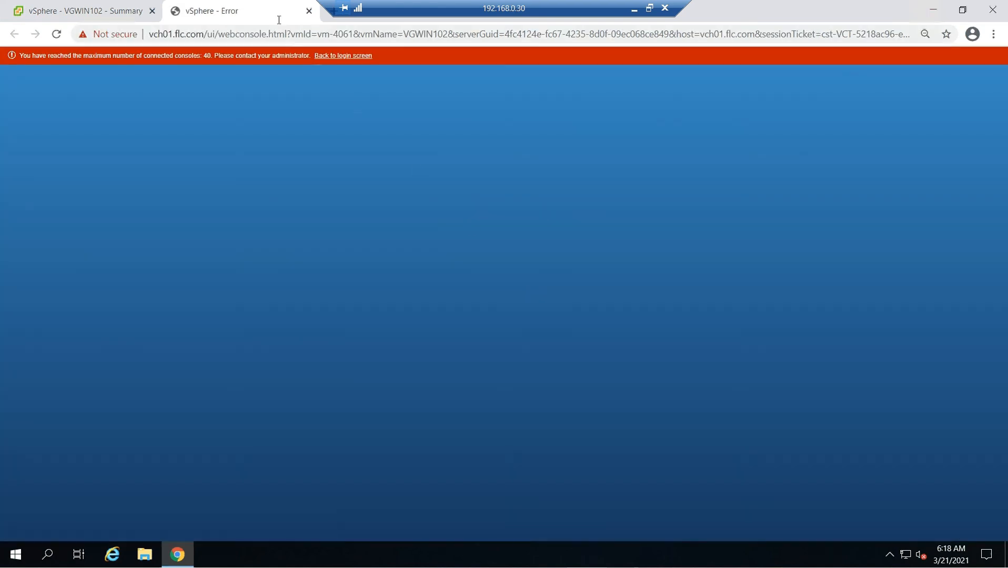
click(309, 11)
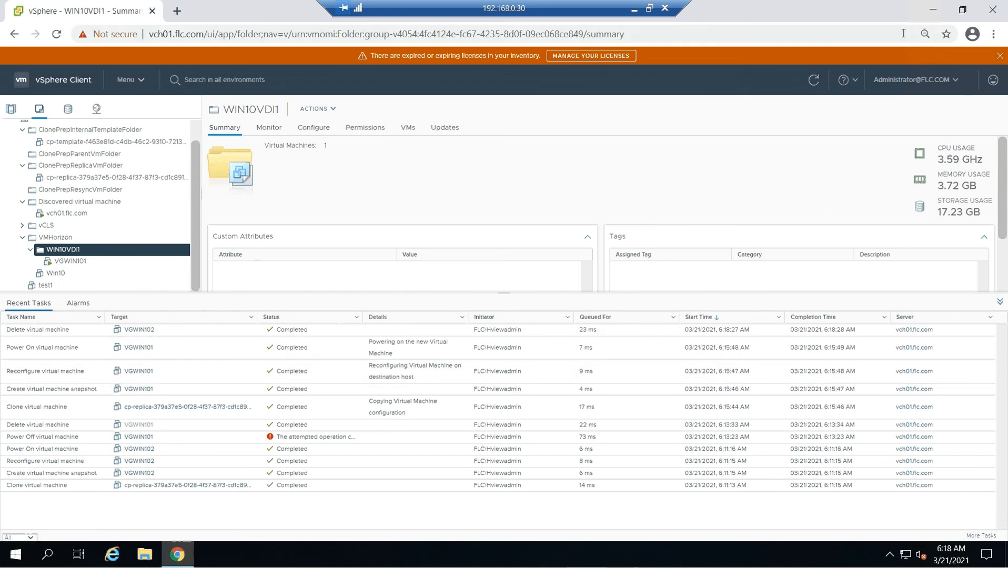
Minimize the remote session showing vSphere and the VMware Horizon Client window
click(634, 10)
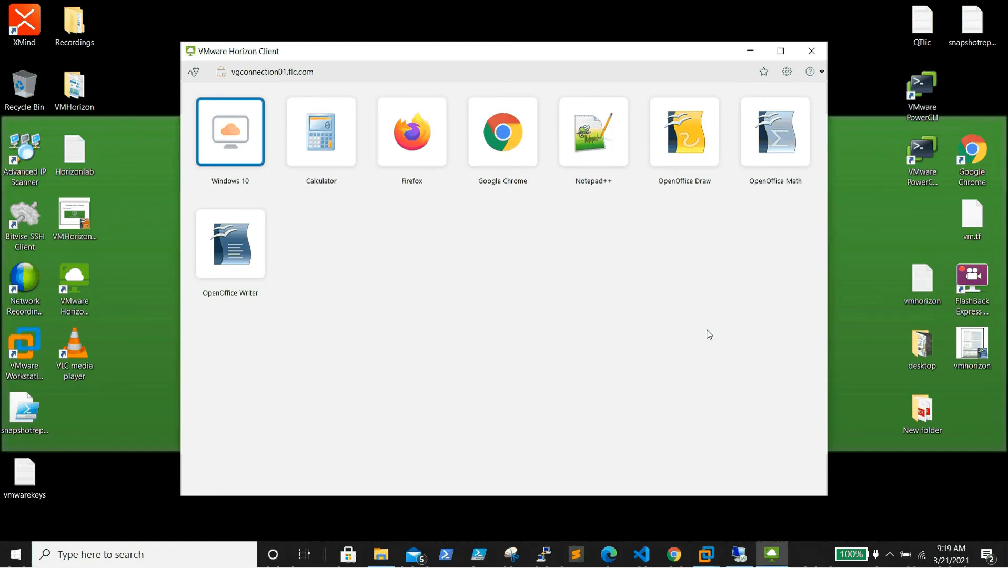
click(750, 51)
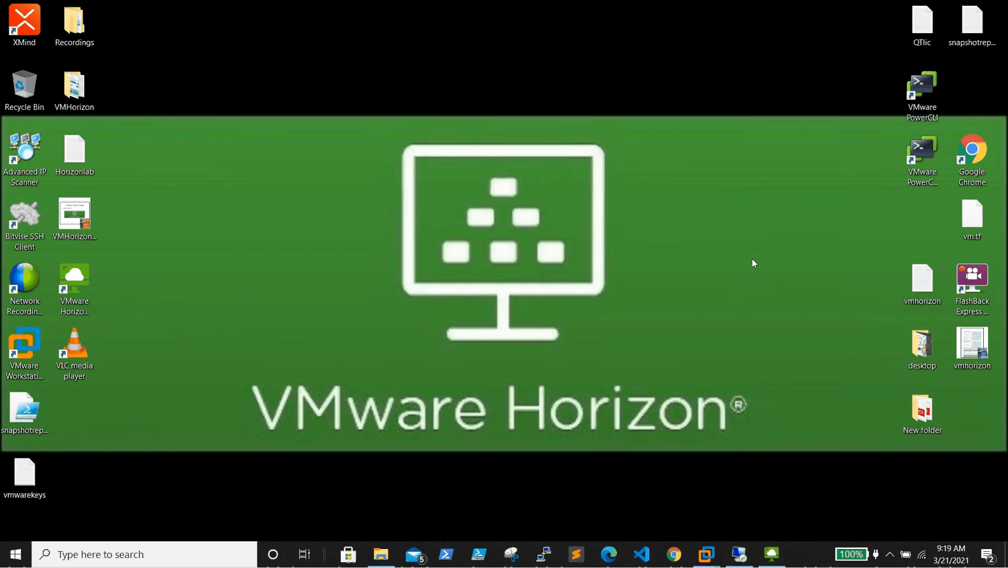